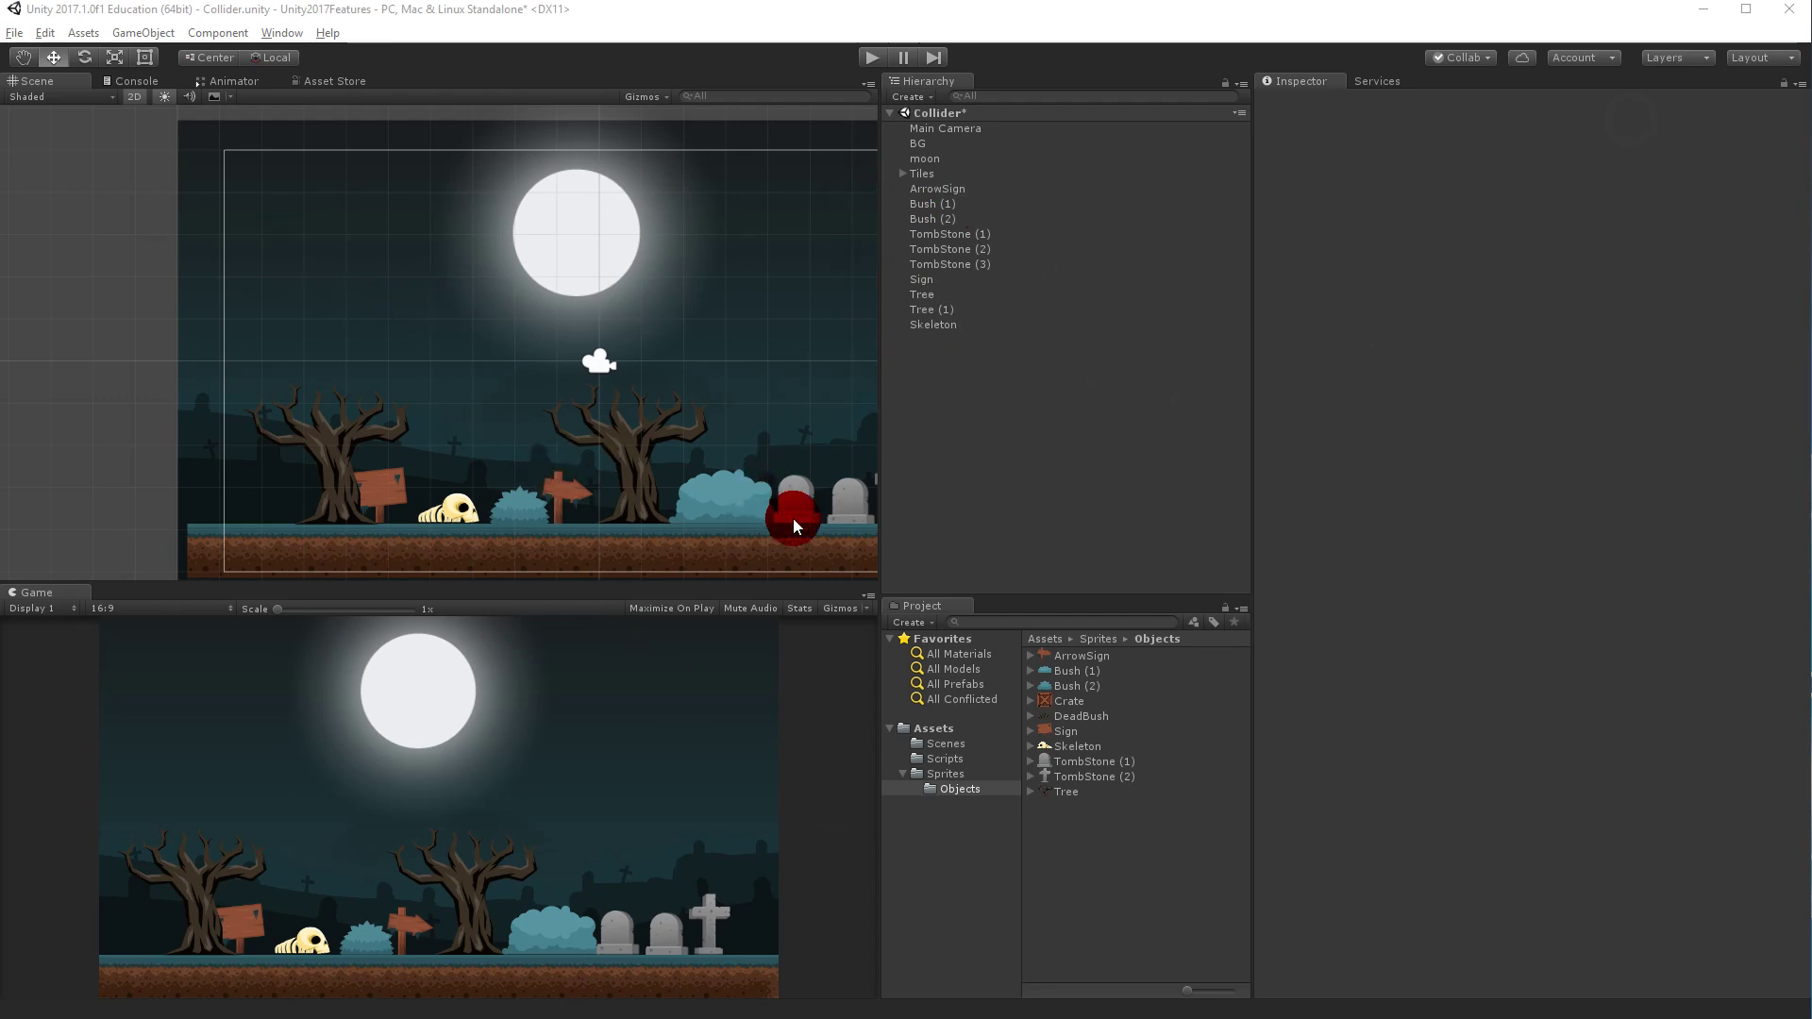
Examine Tree (1)'s Polygon Collider 2D outline in the scene alongside the Tree sprite's import settings.
left_click(943, 251)
left_click(930, 310)
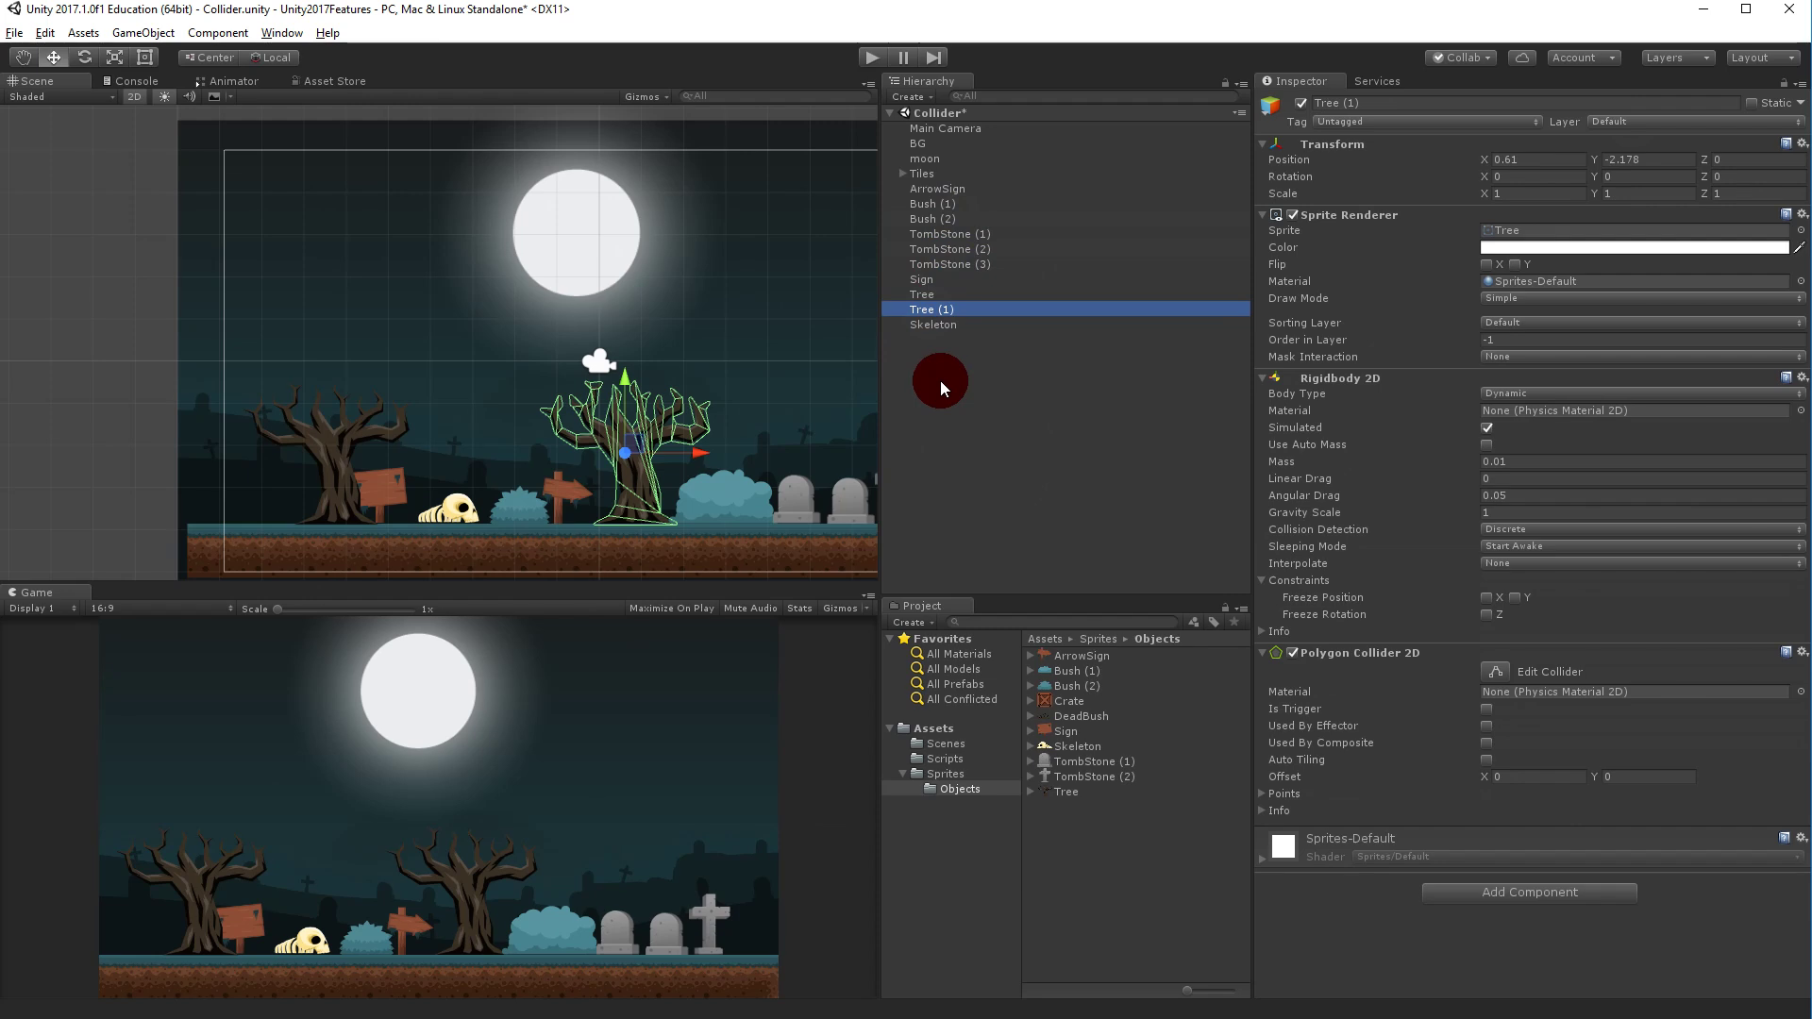
scroll(641, 462, "up", 3)
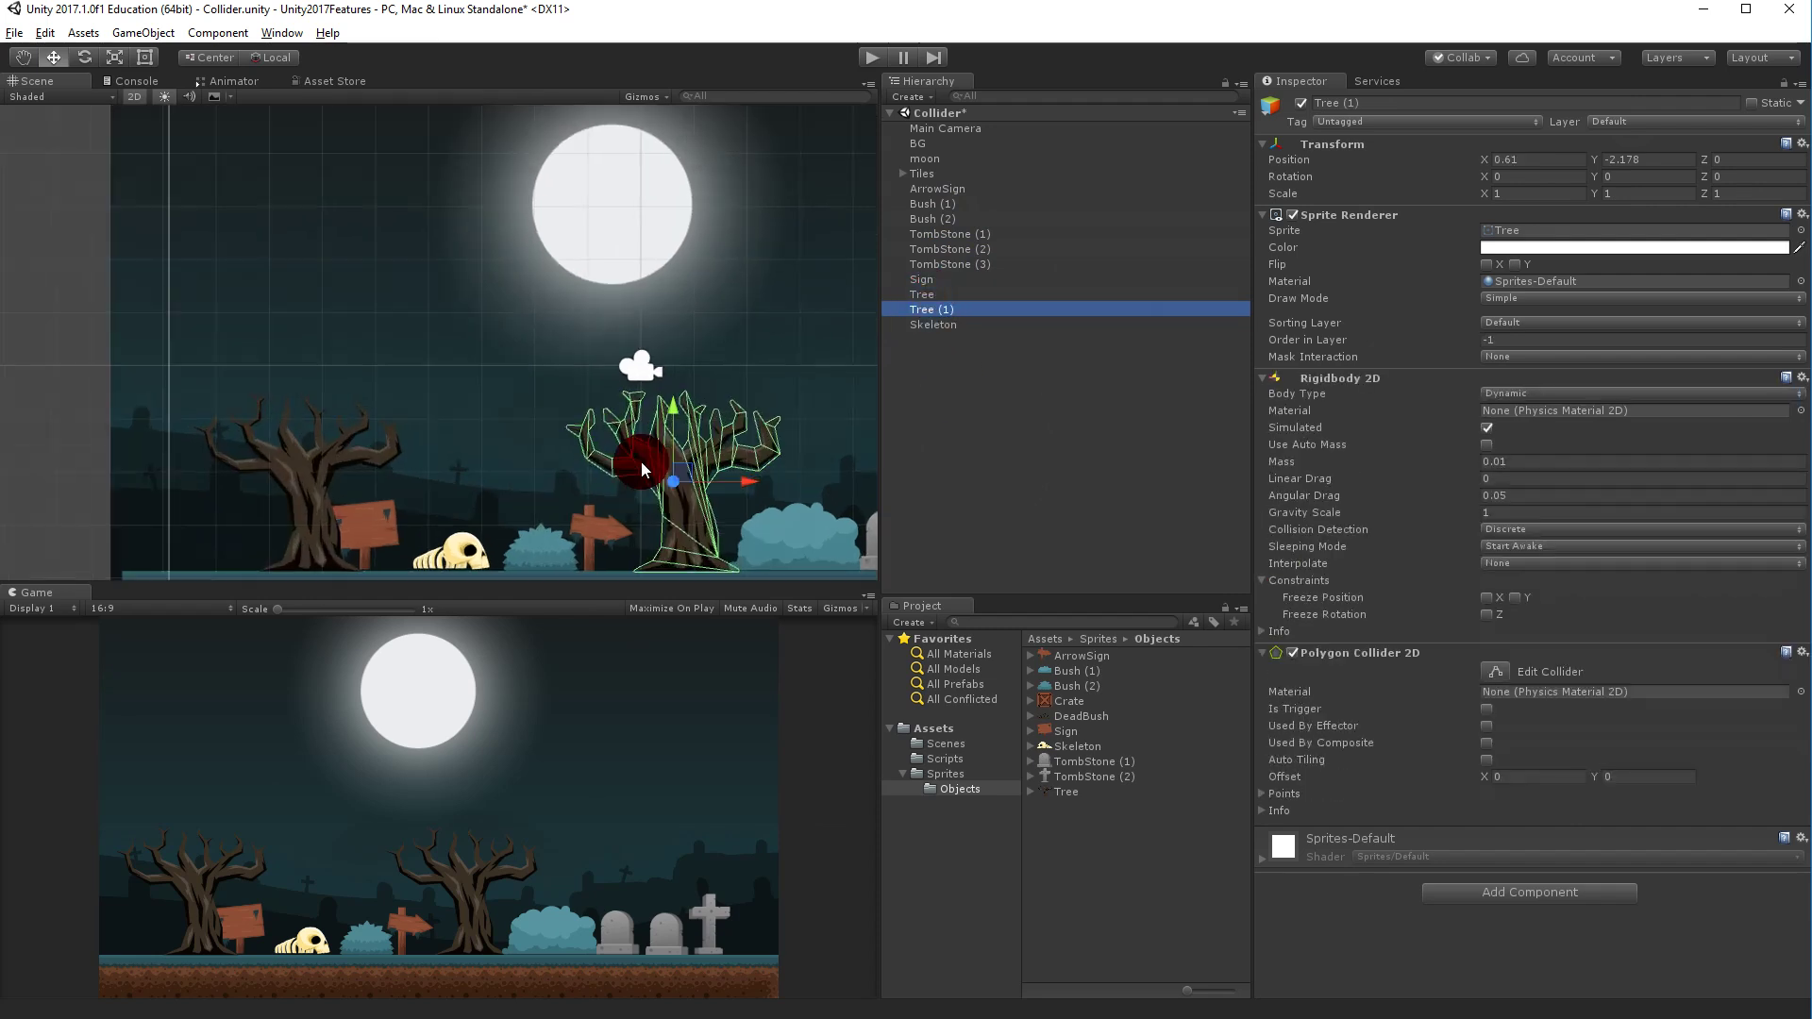
key("f")
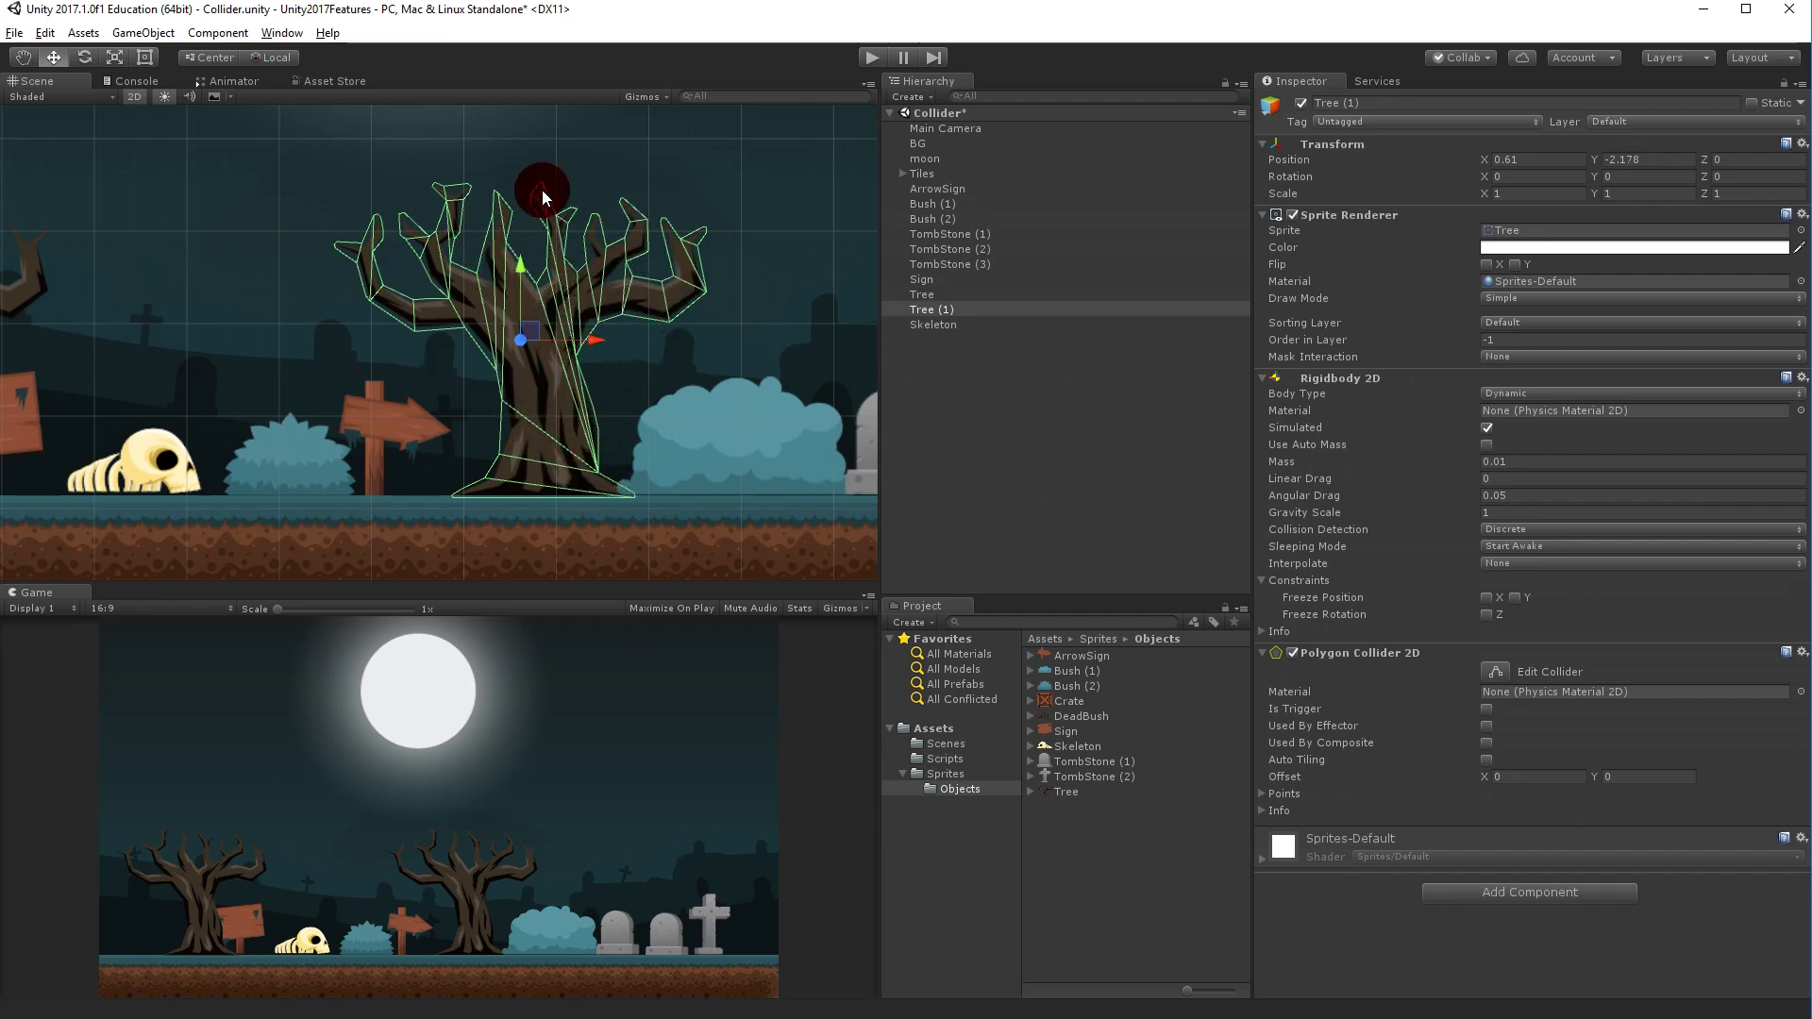
scroll(461, 345, "down", 1)
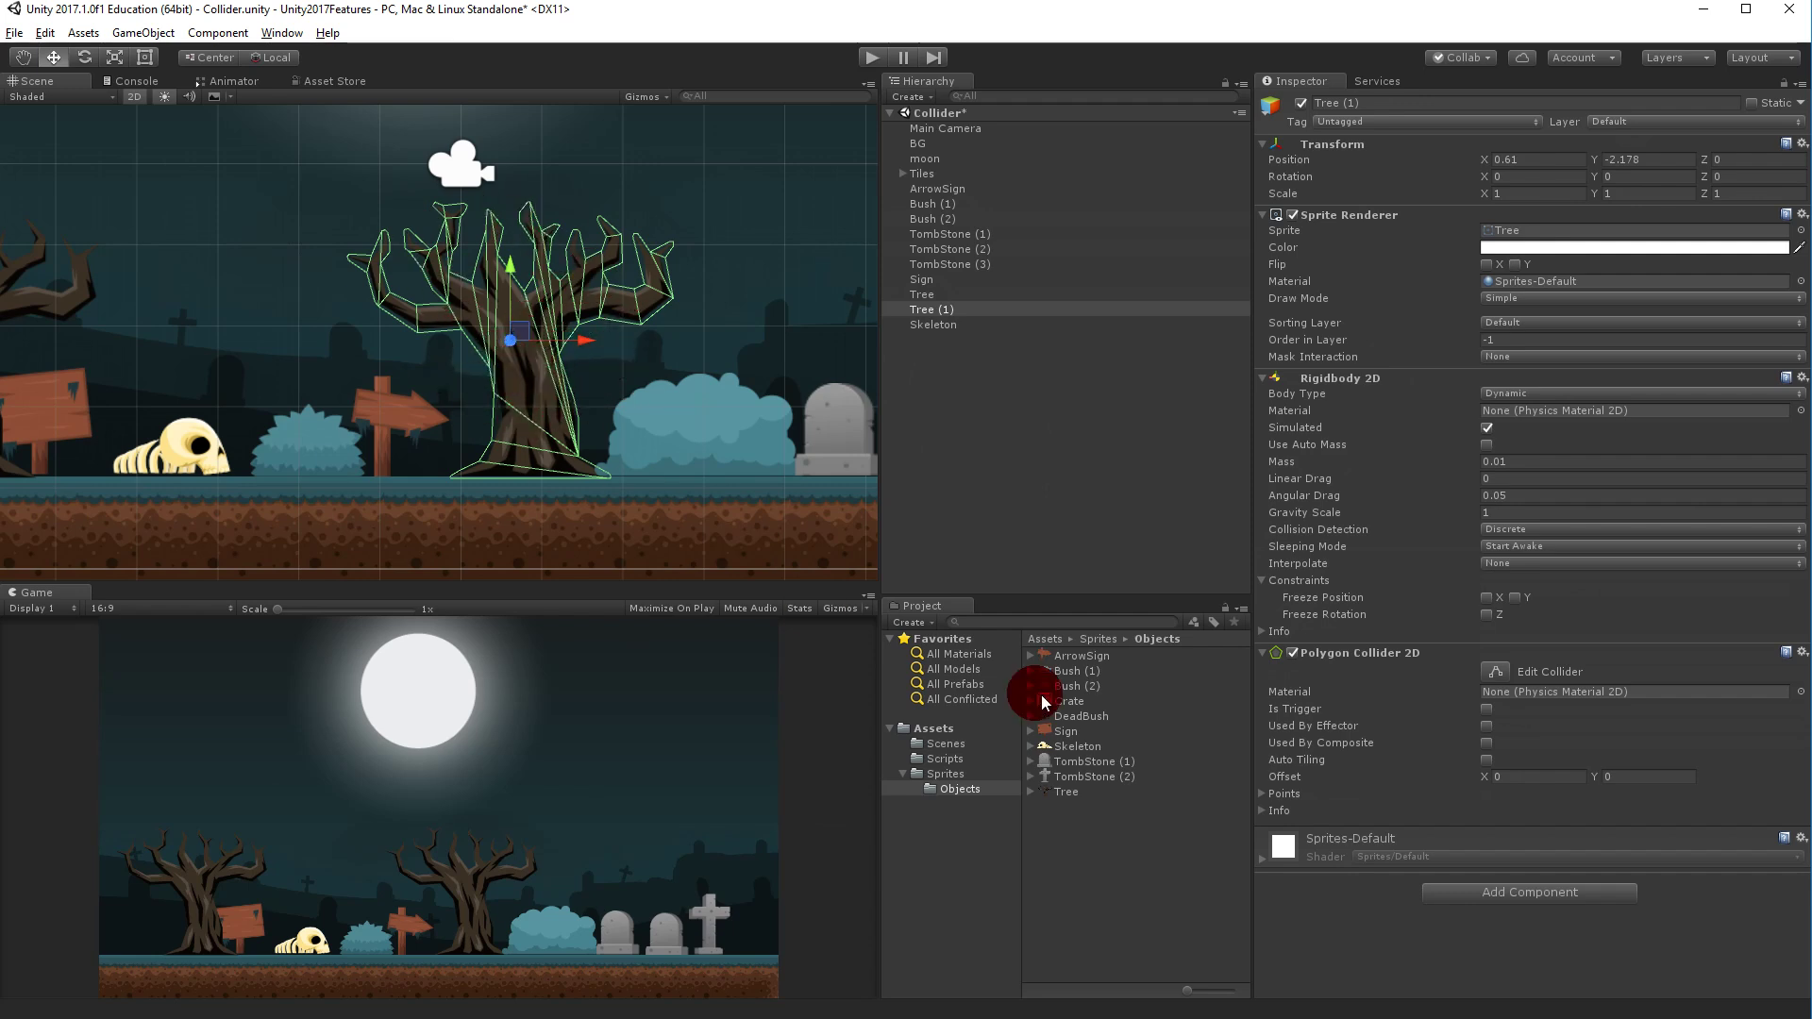
left_click(1063, 788)
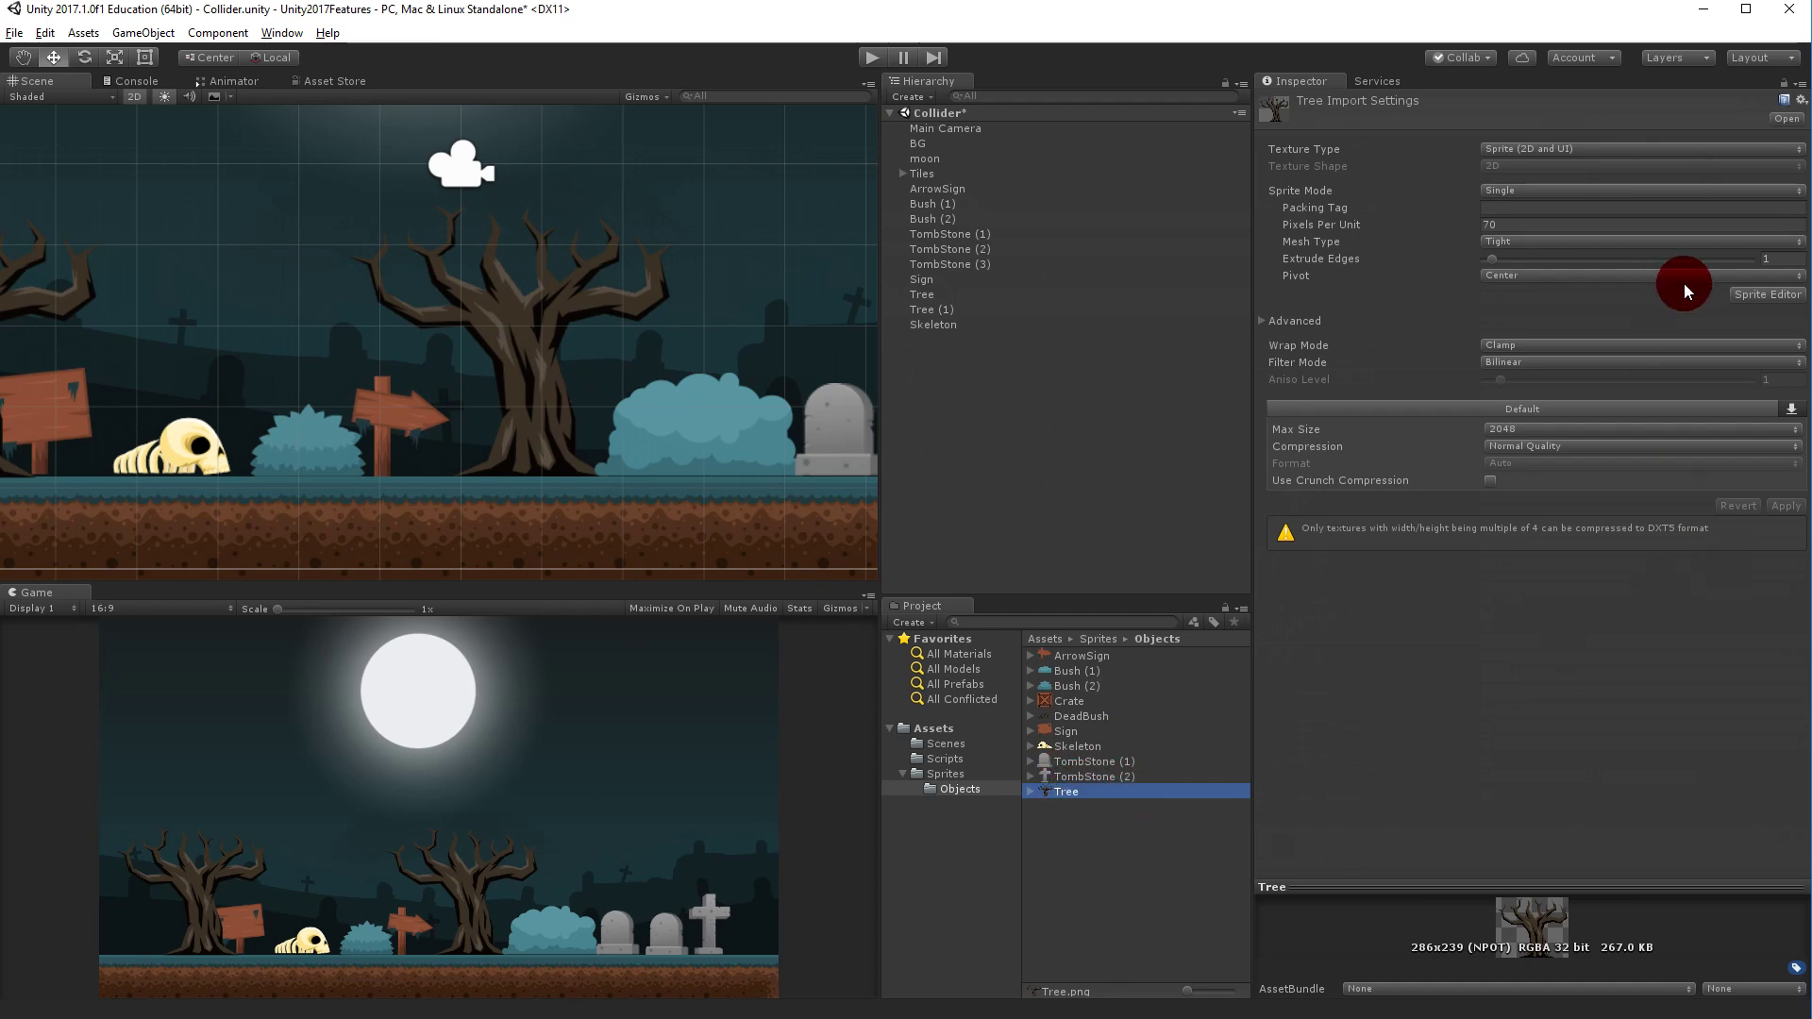
left_click(932, 309)
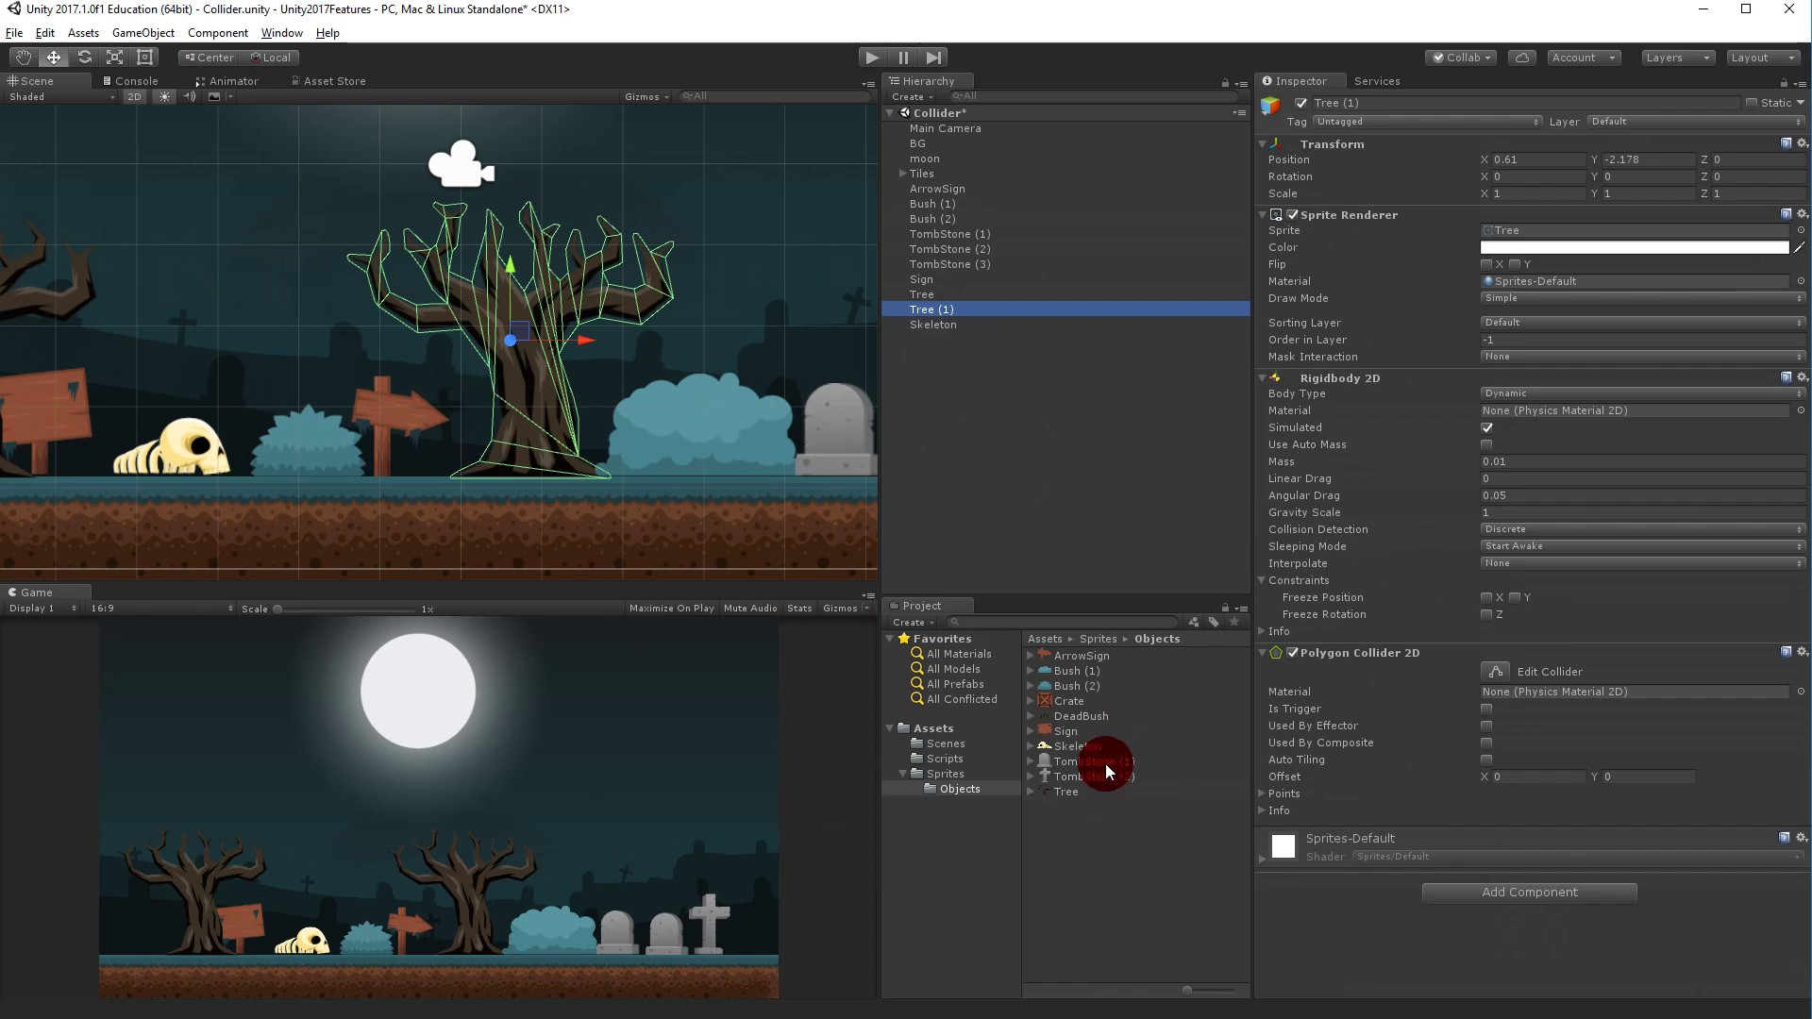
left_click(1135, 792)
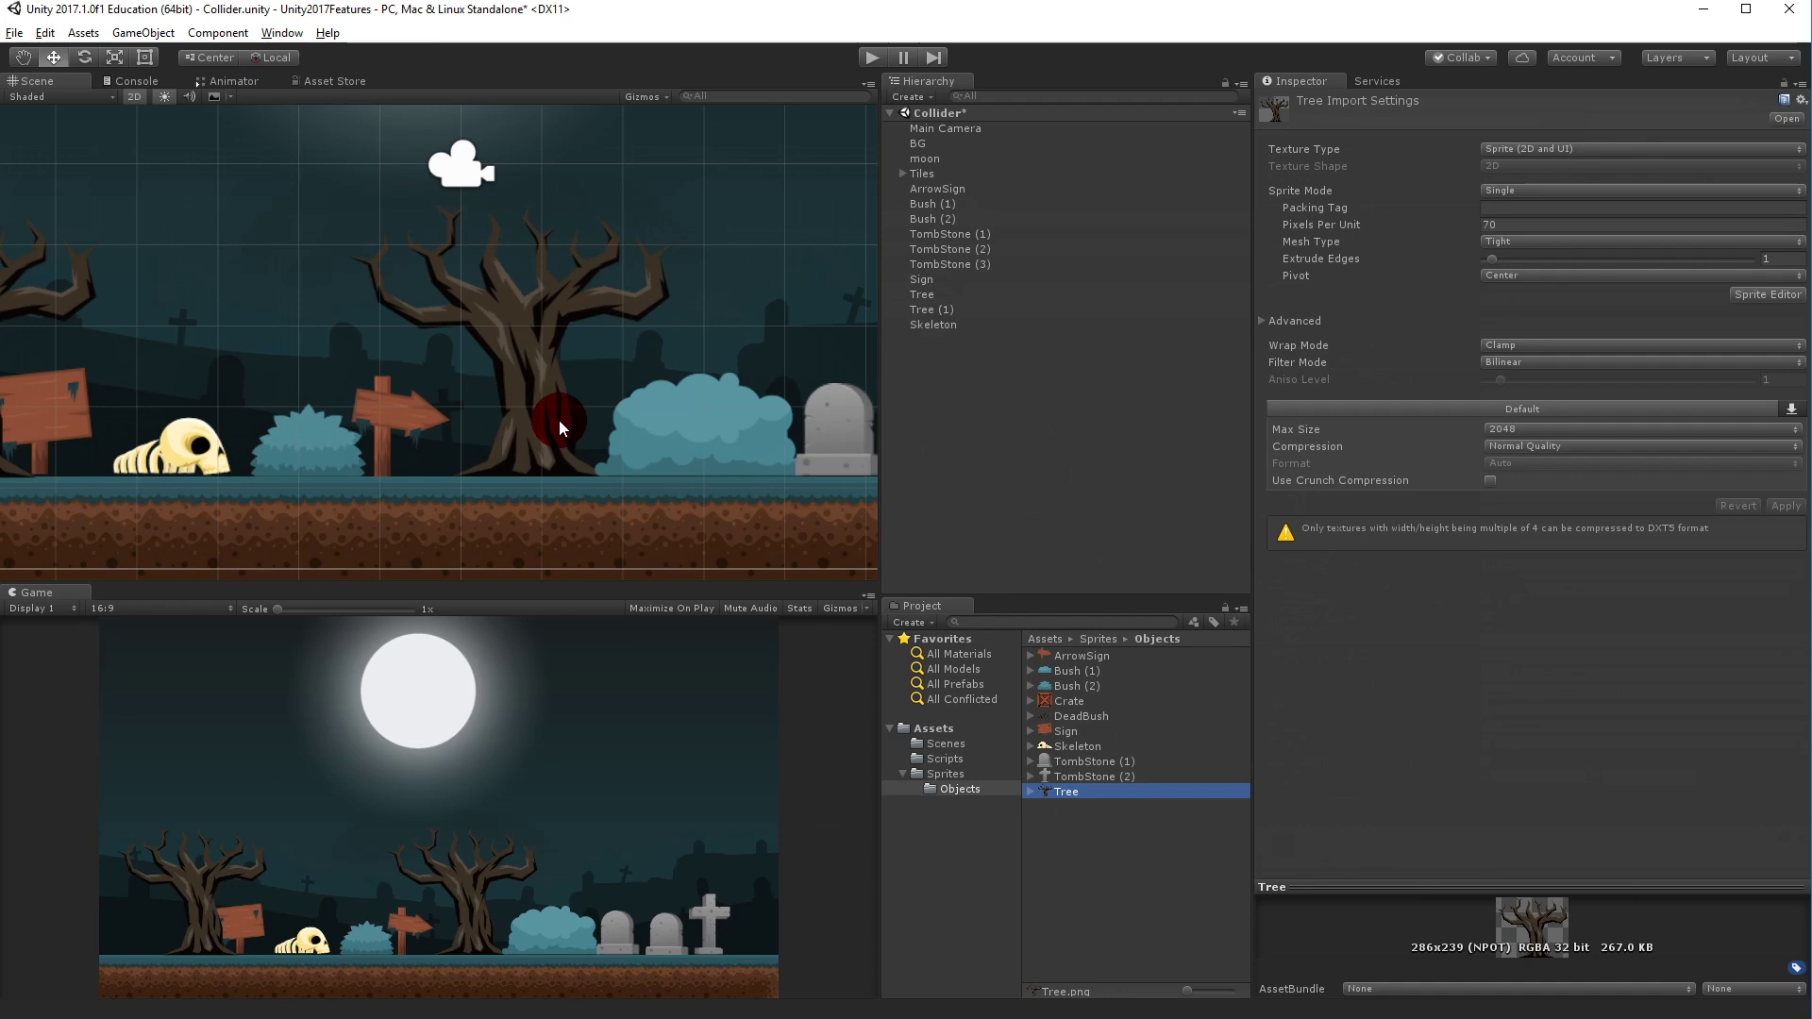
left_click(933, 311)
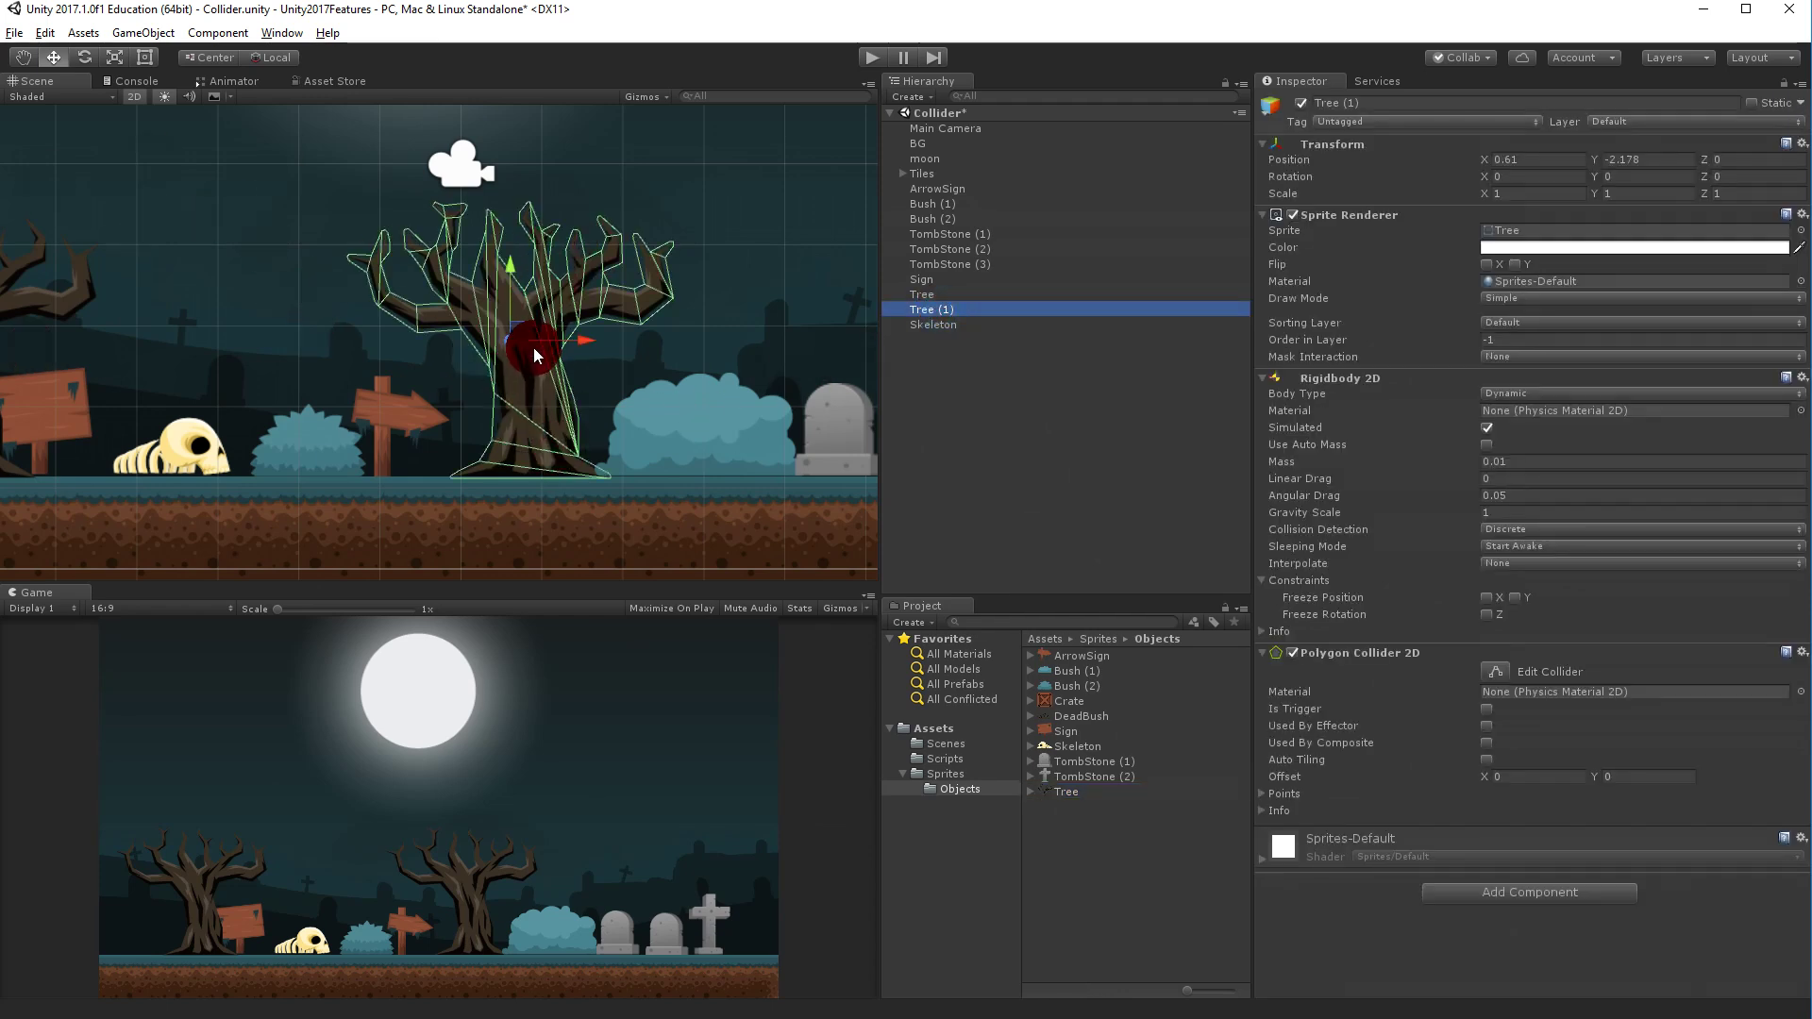
Open the Tree sprite asset in the Sprite Editor and switch to Edit Physics Shape mode.
left_click(1069, 792)
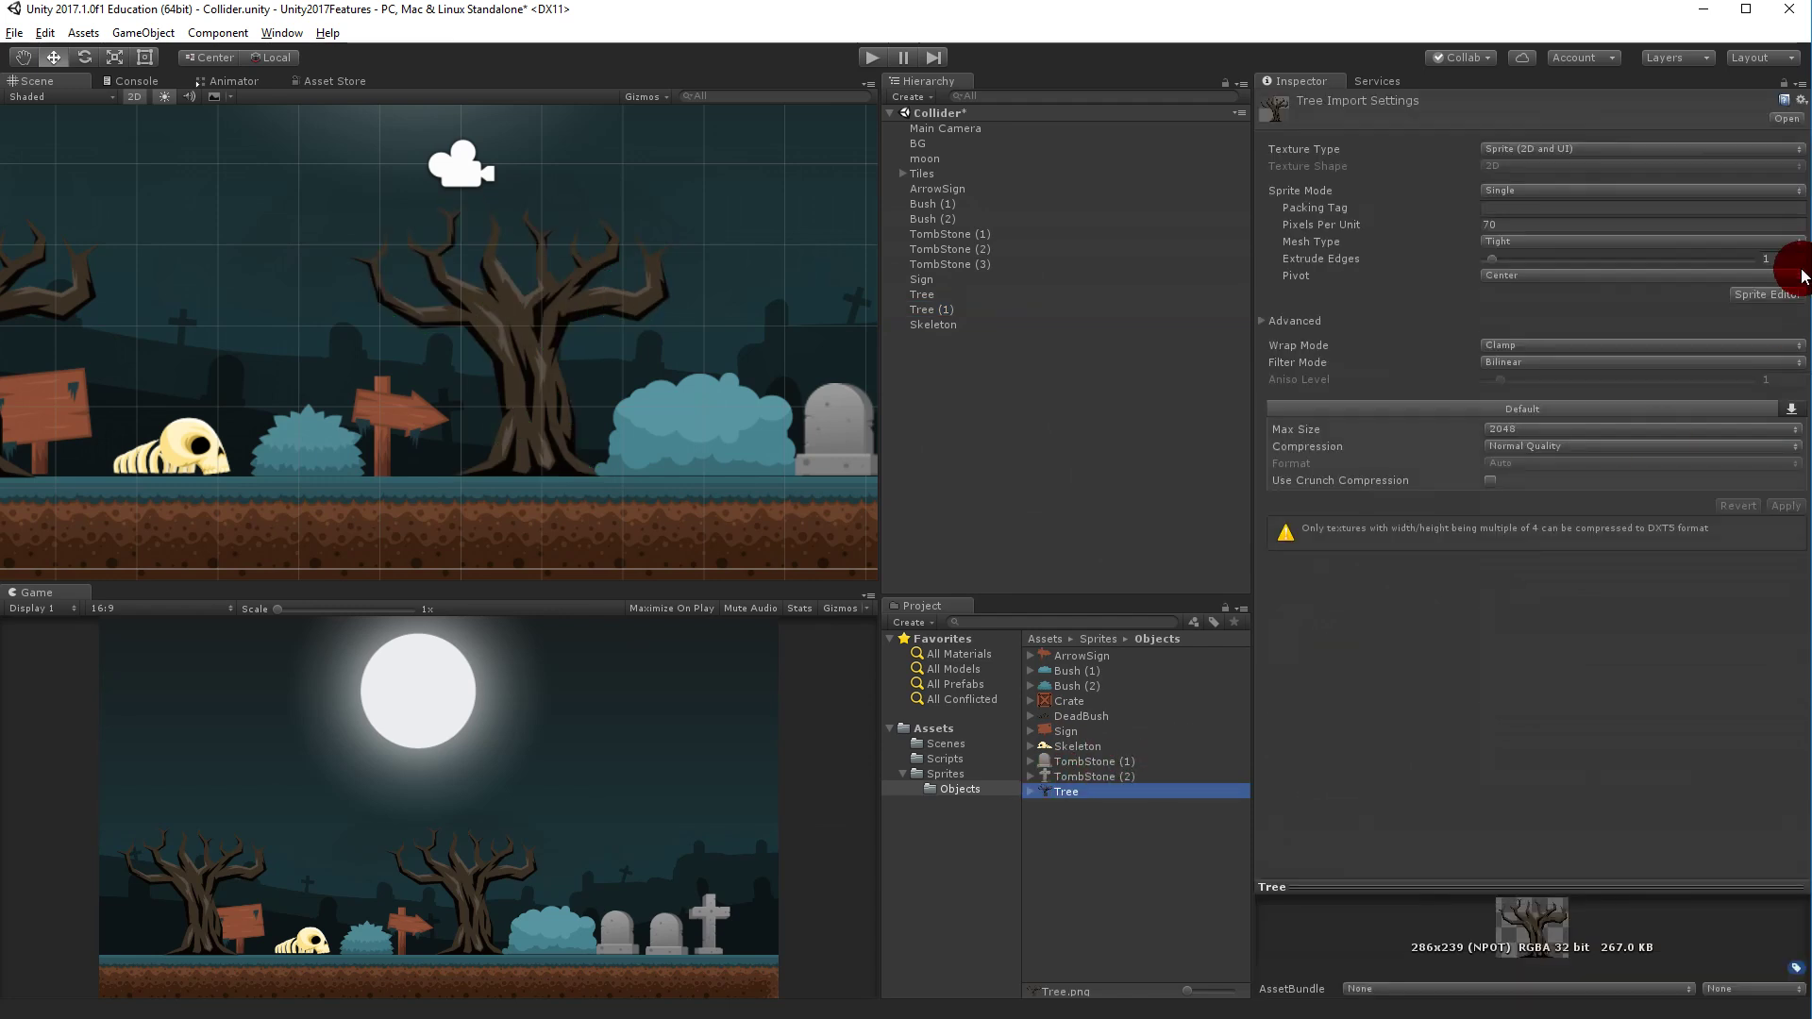
left_click(1751, 294)
left_click_drag(1396, 177, 1121, 177)
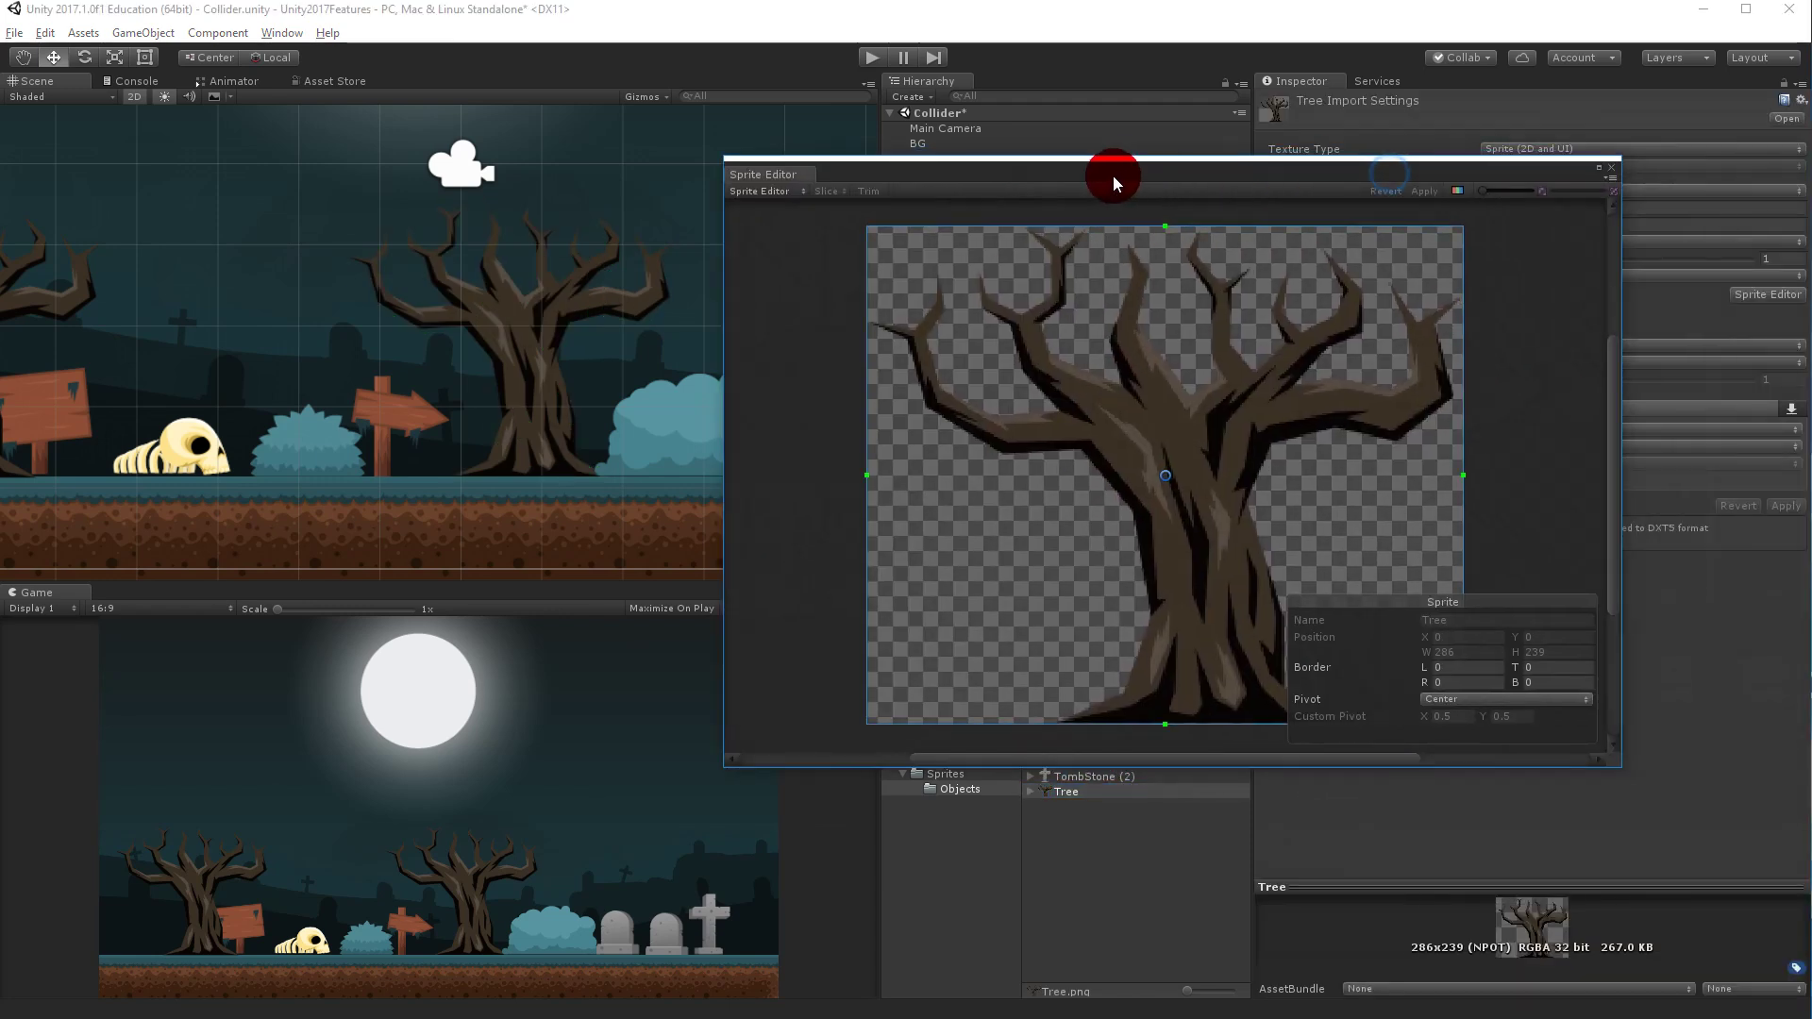
left_click(769, 193)
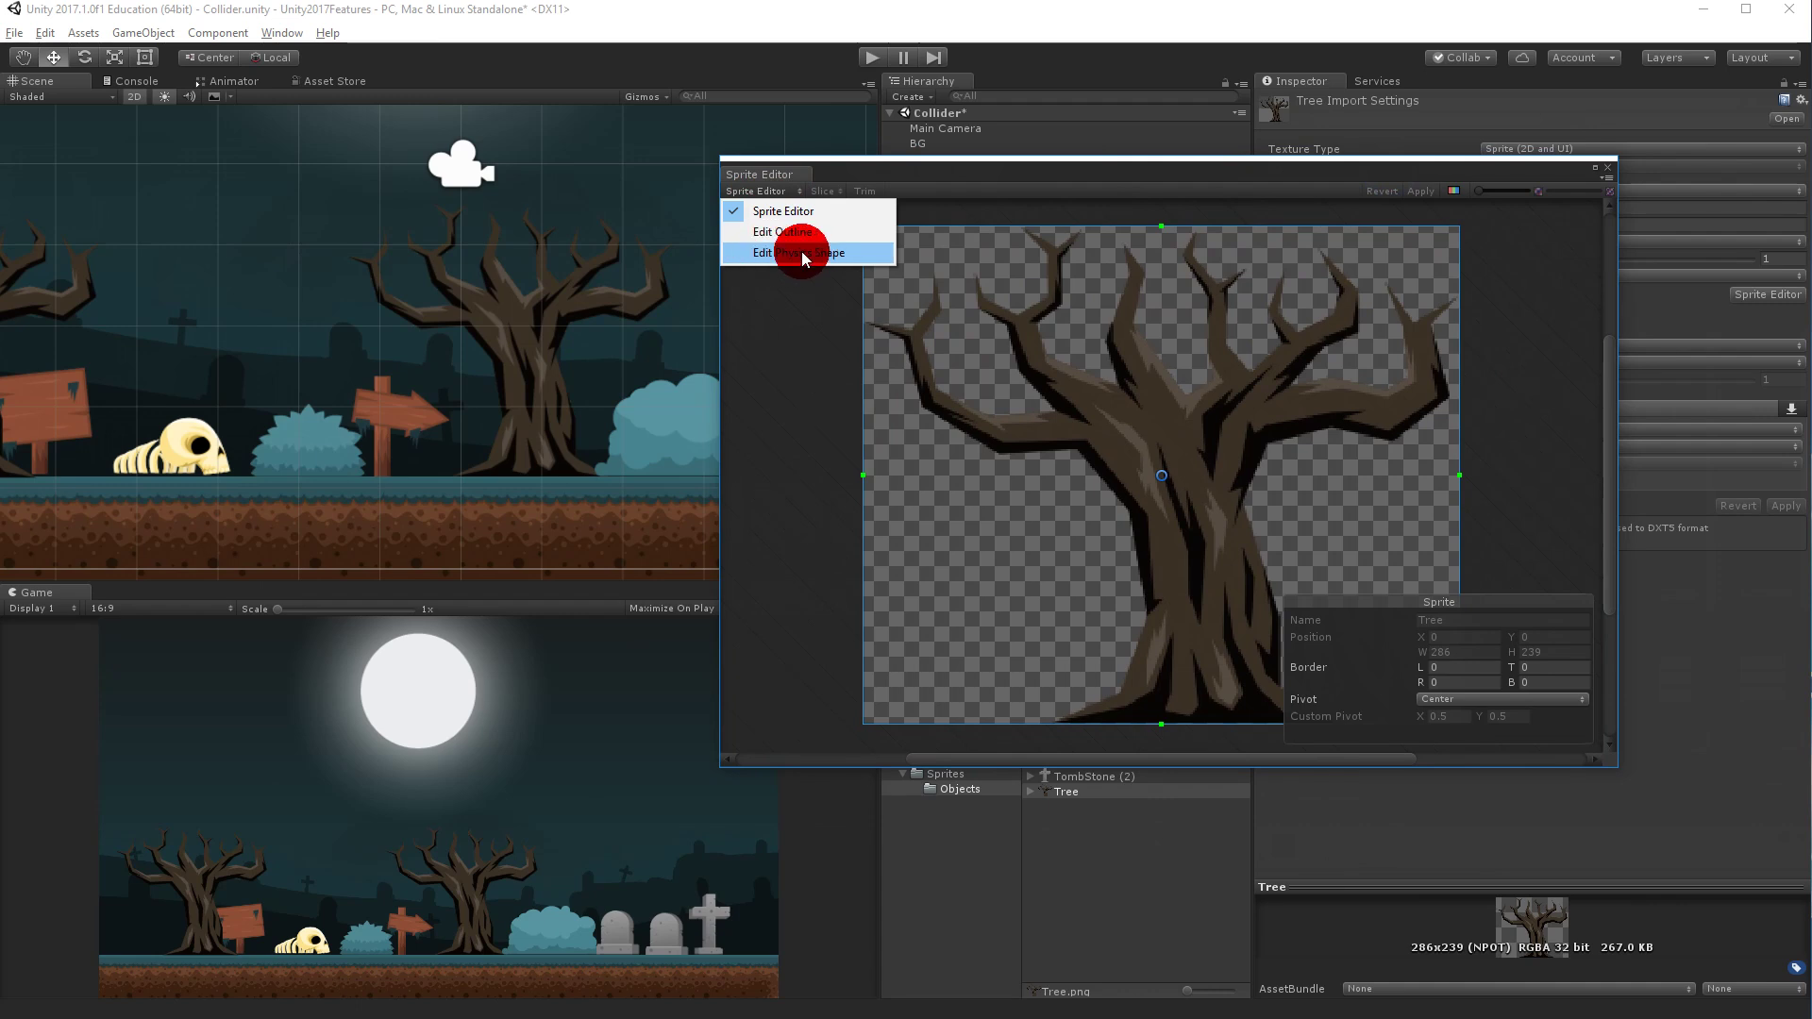
left_click(838, 253)
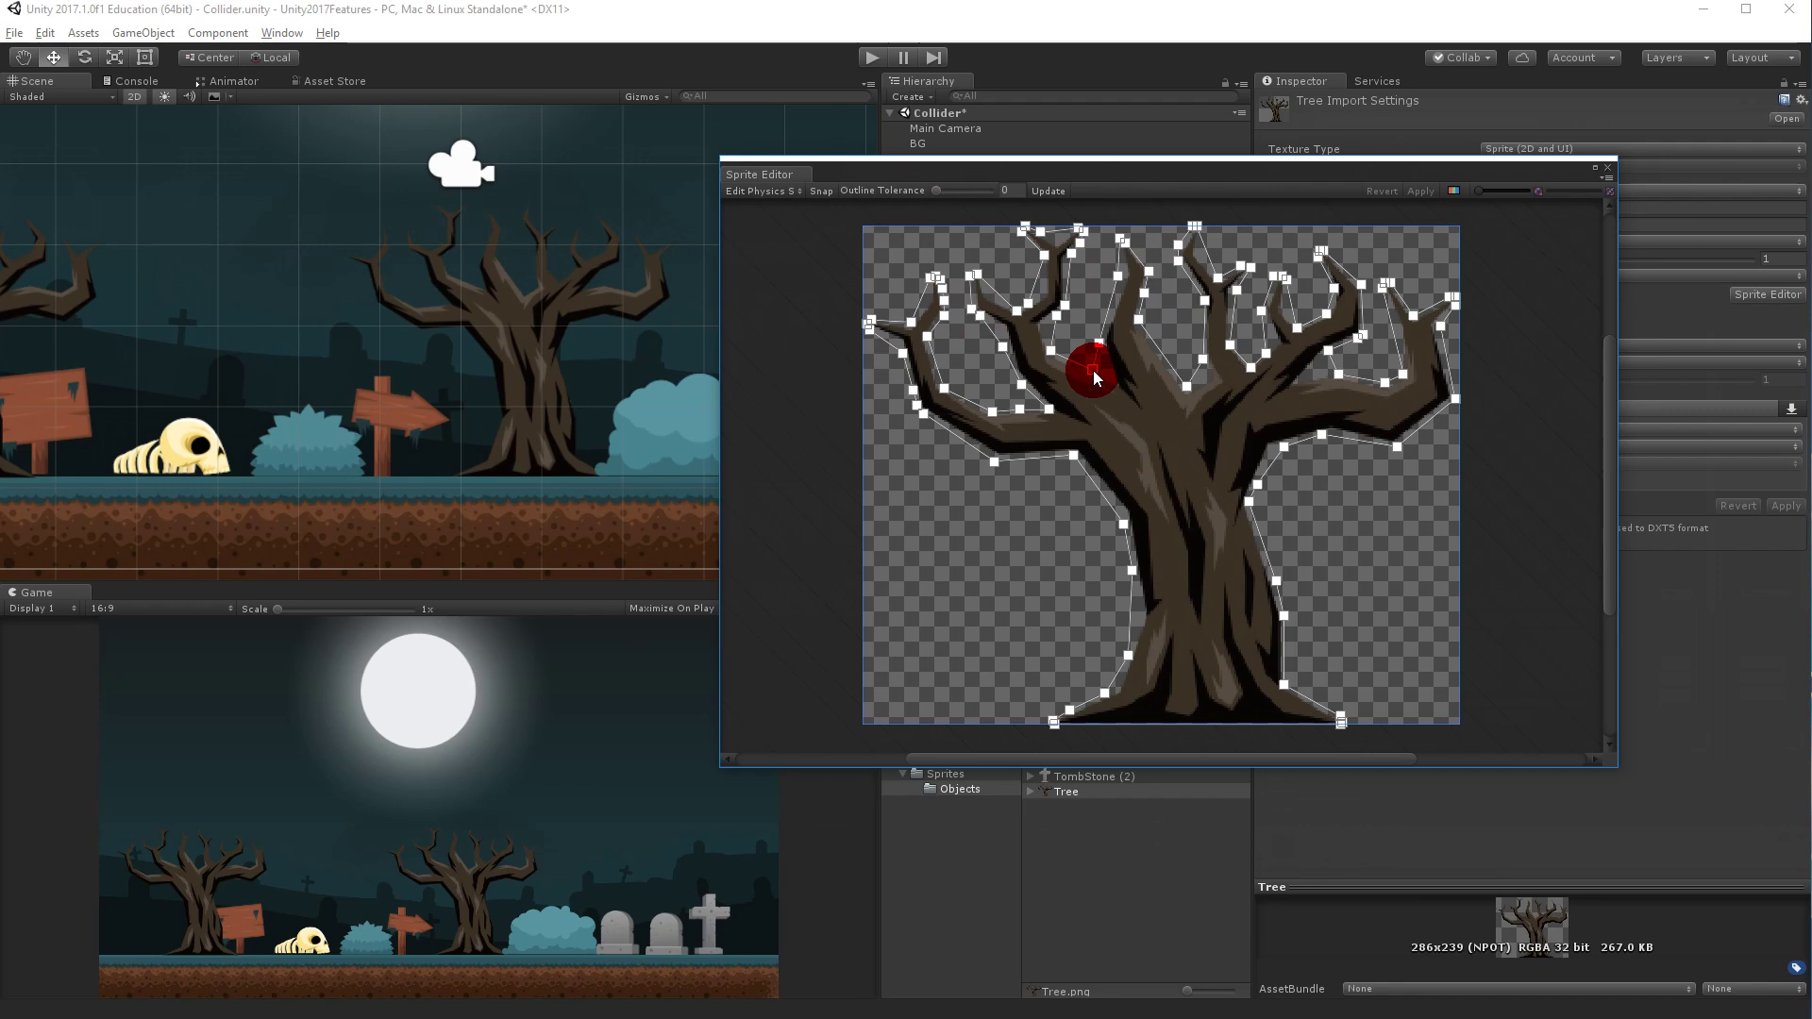
Delete the physics shape points that dip into the gap between the branch with the forked tip and the central branch.
left_click_drag(1120, 378, 1058, 261)
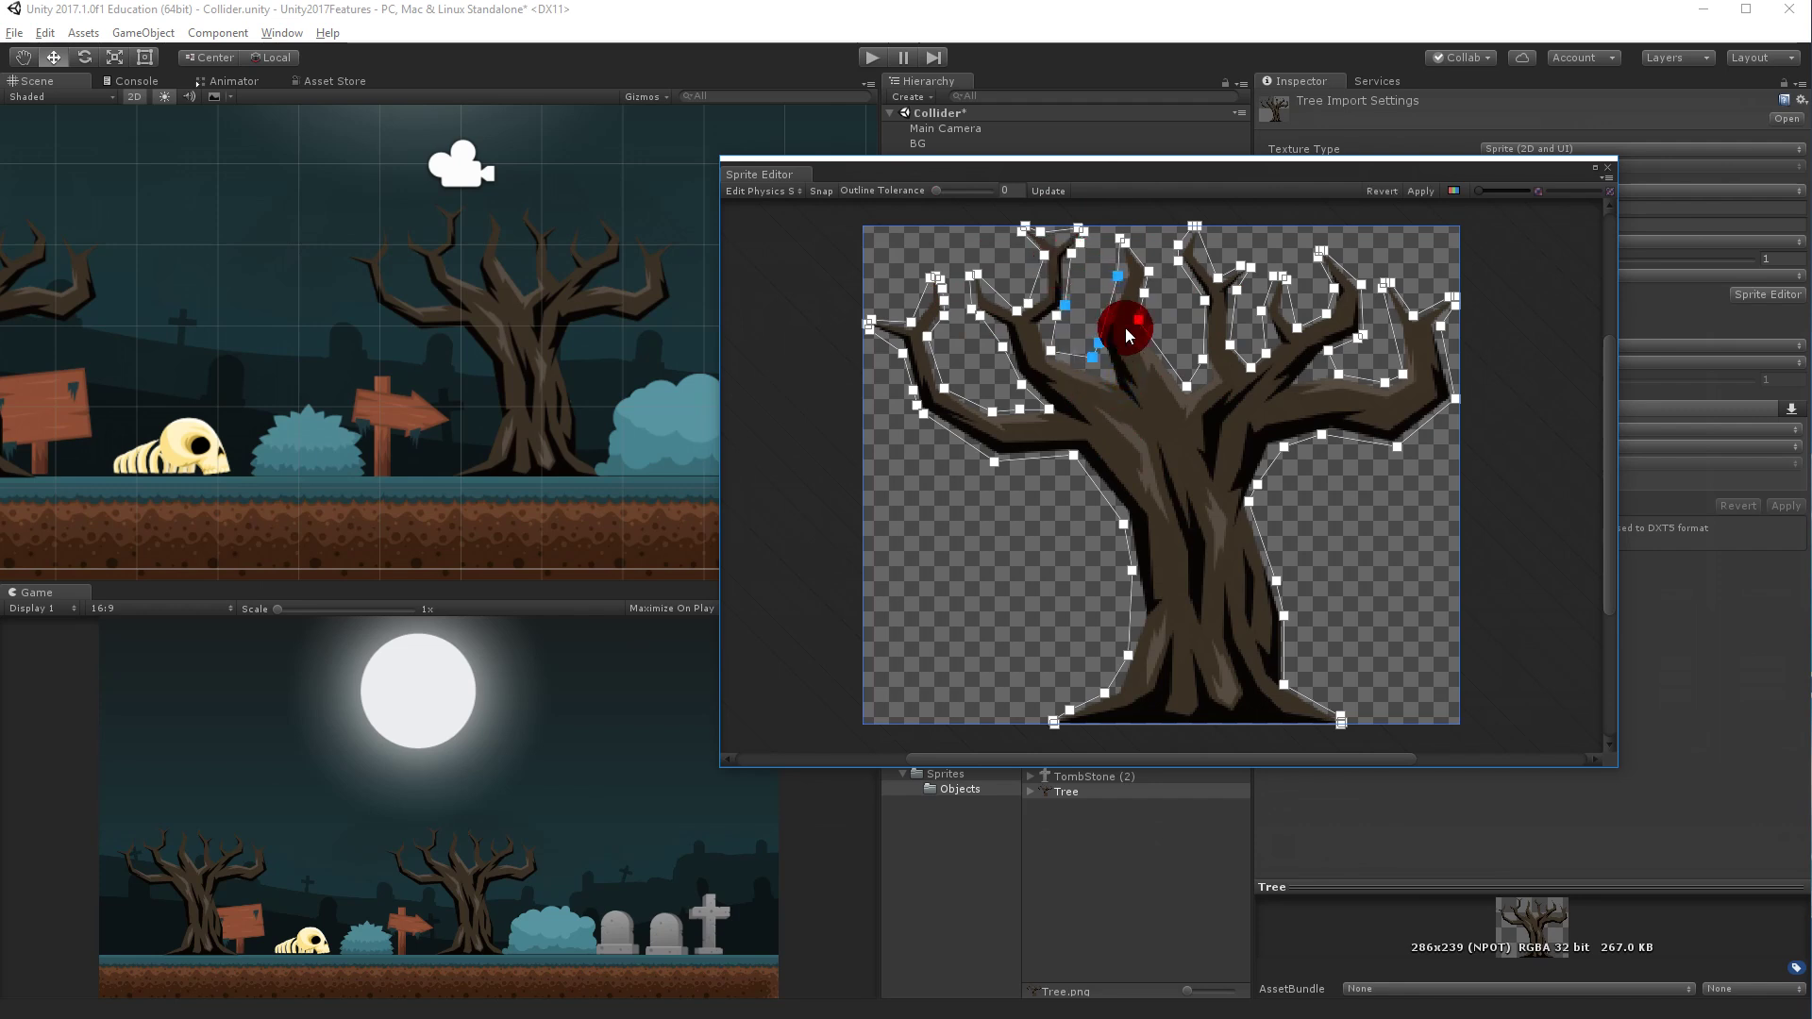
key("Delete")
left_click_drag(1106, 394, 1023, 298)
key("Delete")
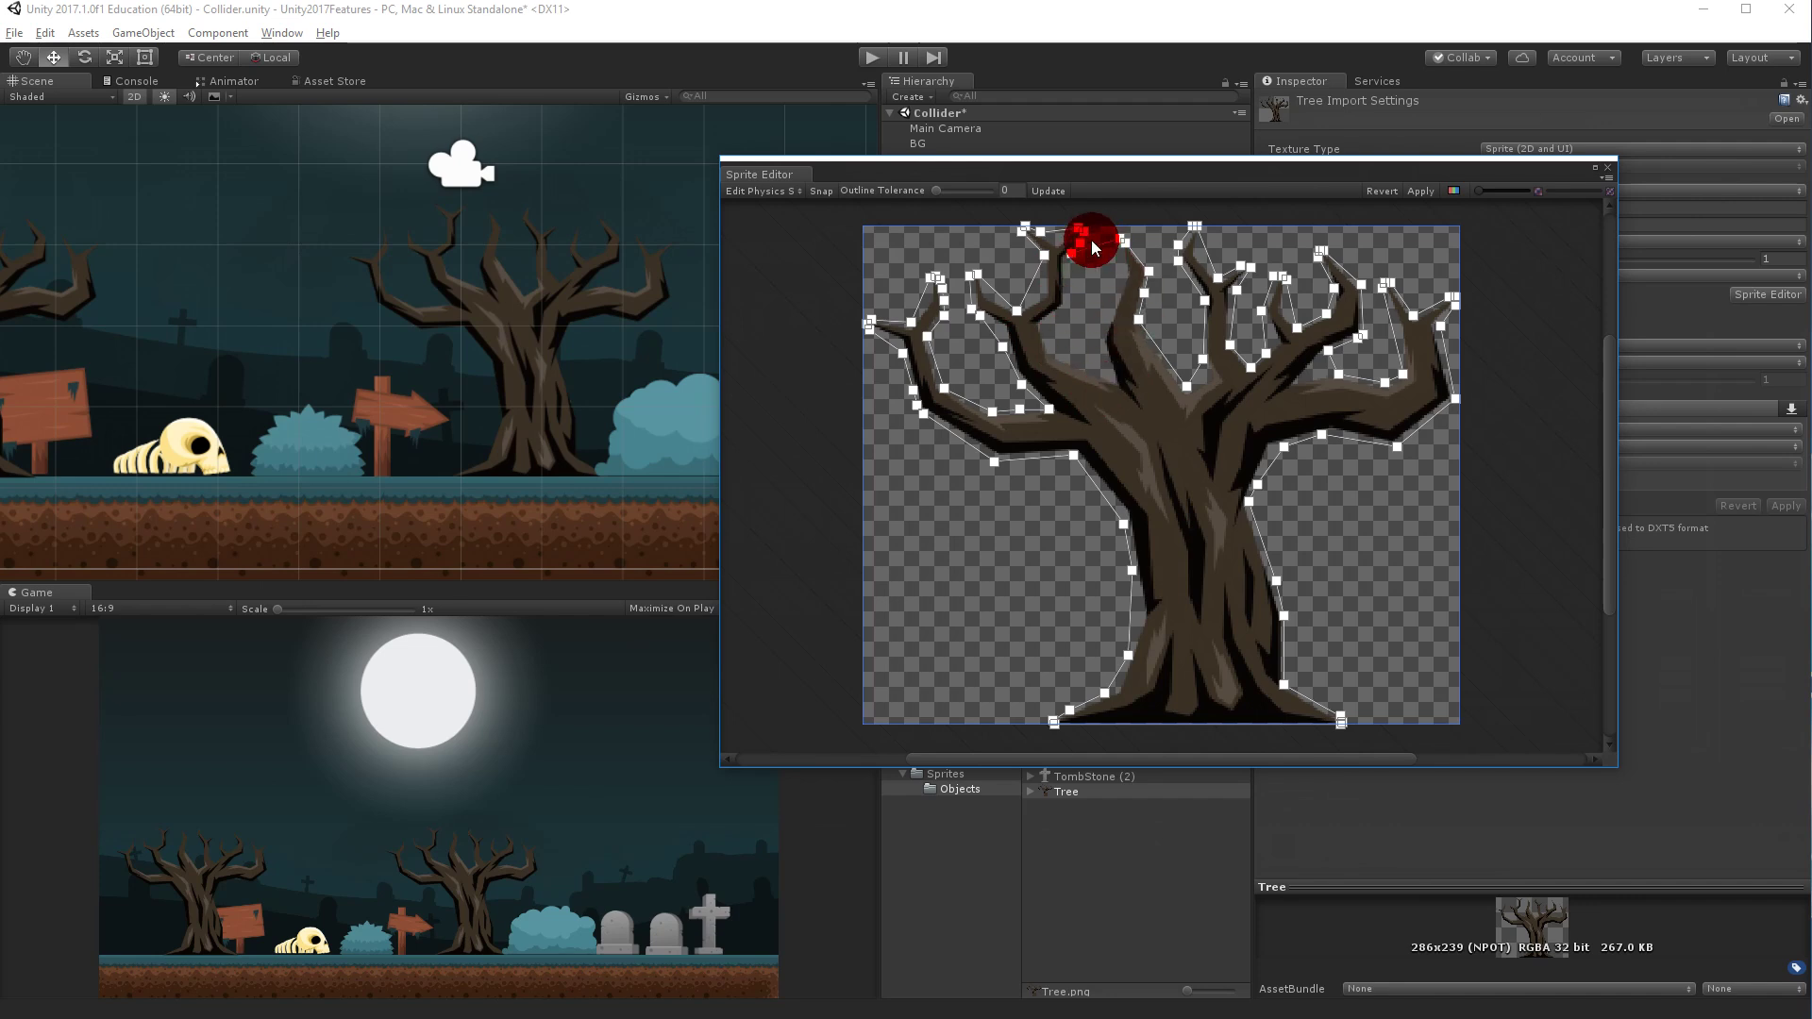
Remove the surplus outline points around the forked branch tip left of centre, keeping a single point at its peak.
left_click(1039, 230)
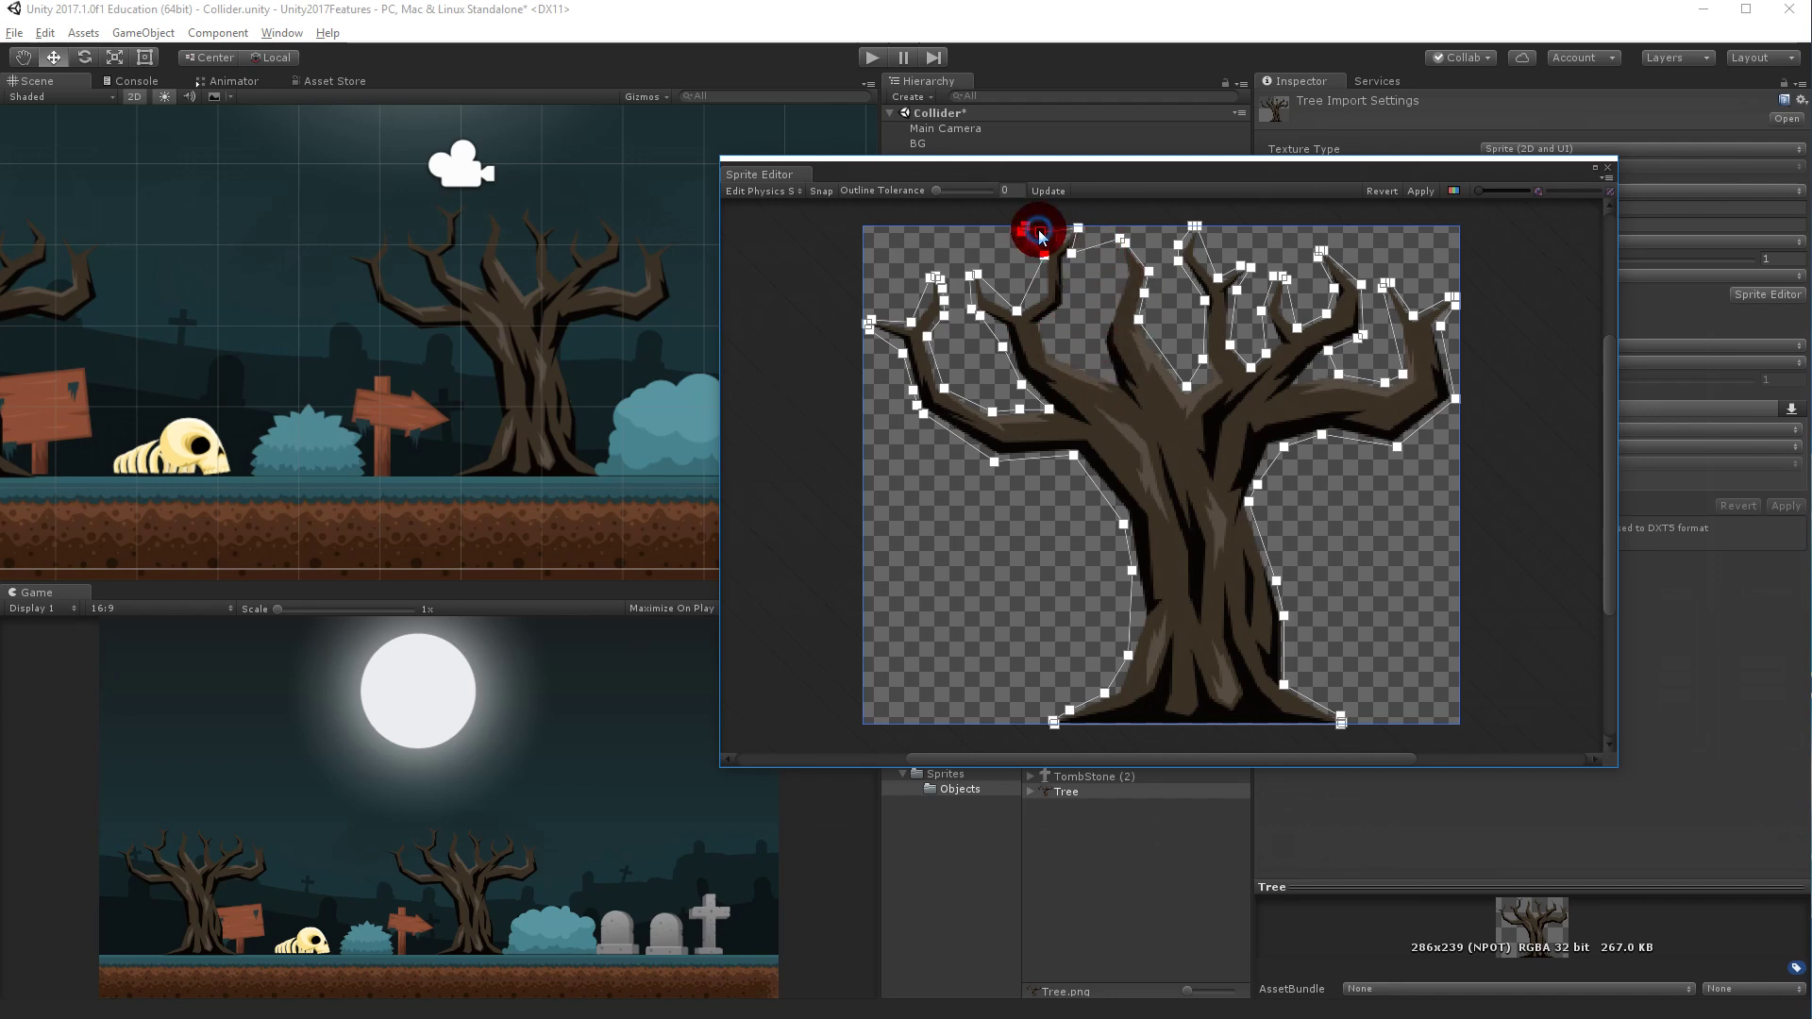
key("Delete")
left_click(1033, 223)
left_click(1067, 293)
left_click(1029, 229)
key("Delete")
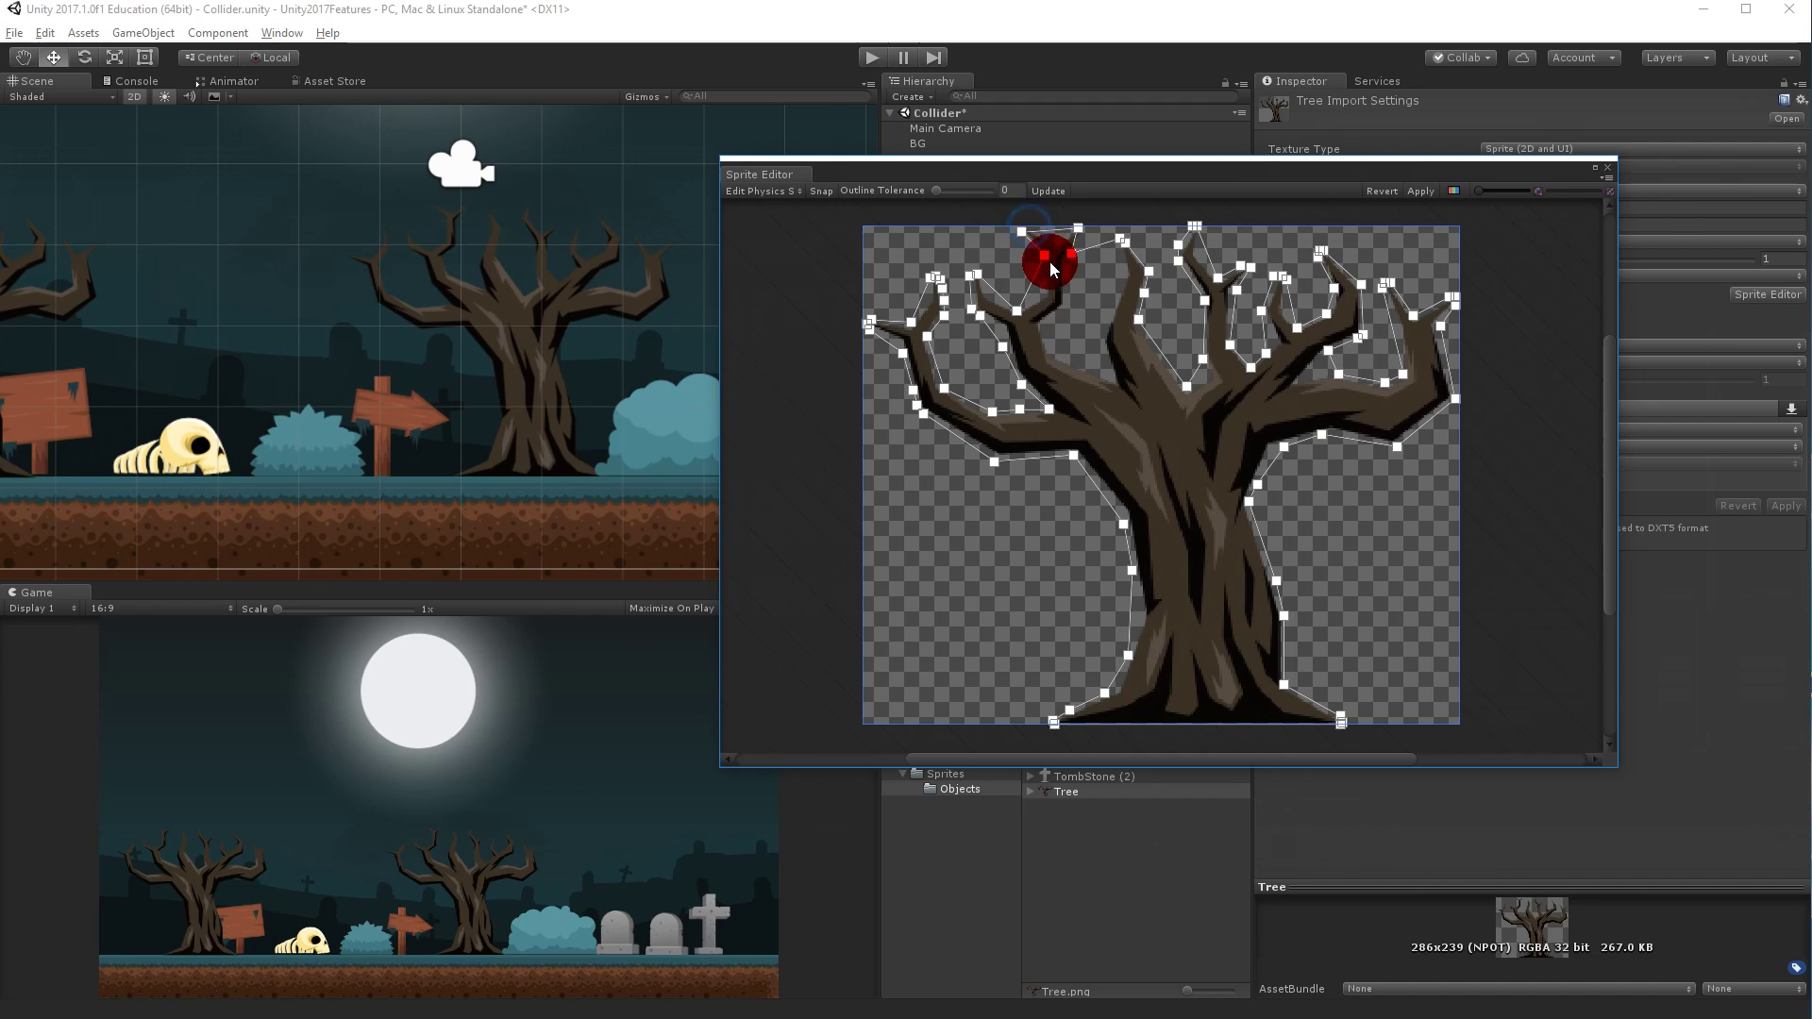
left_click(1028, 231)
key("Delete")
mouse_move(1097, 234)
left_mouse_down()
mouse_move(1059, 224)
mouse_move(1100, 258)
mouse_move(1028, 270)
mouse_move(1097, 261)
left_mouse_up()
left_click(1109, 436)
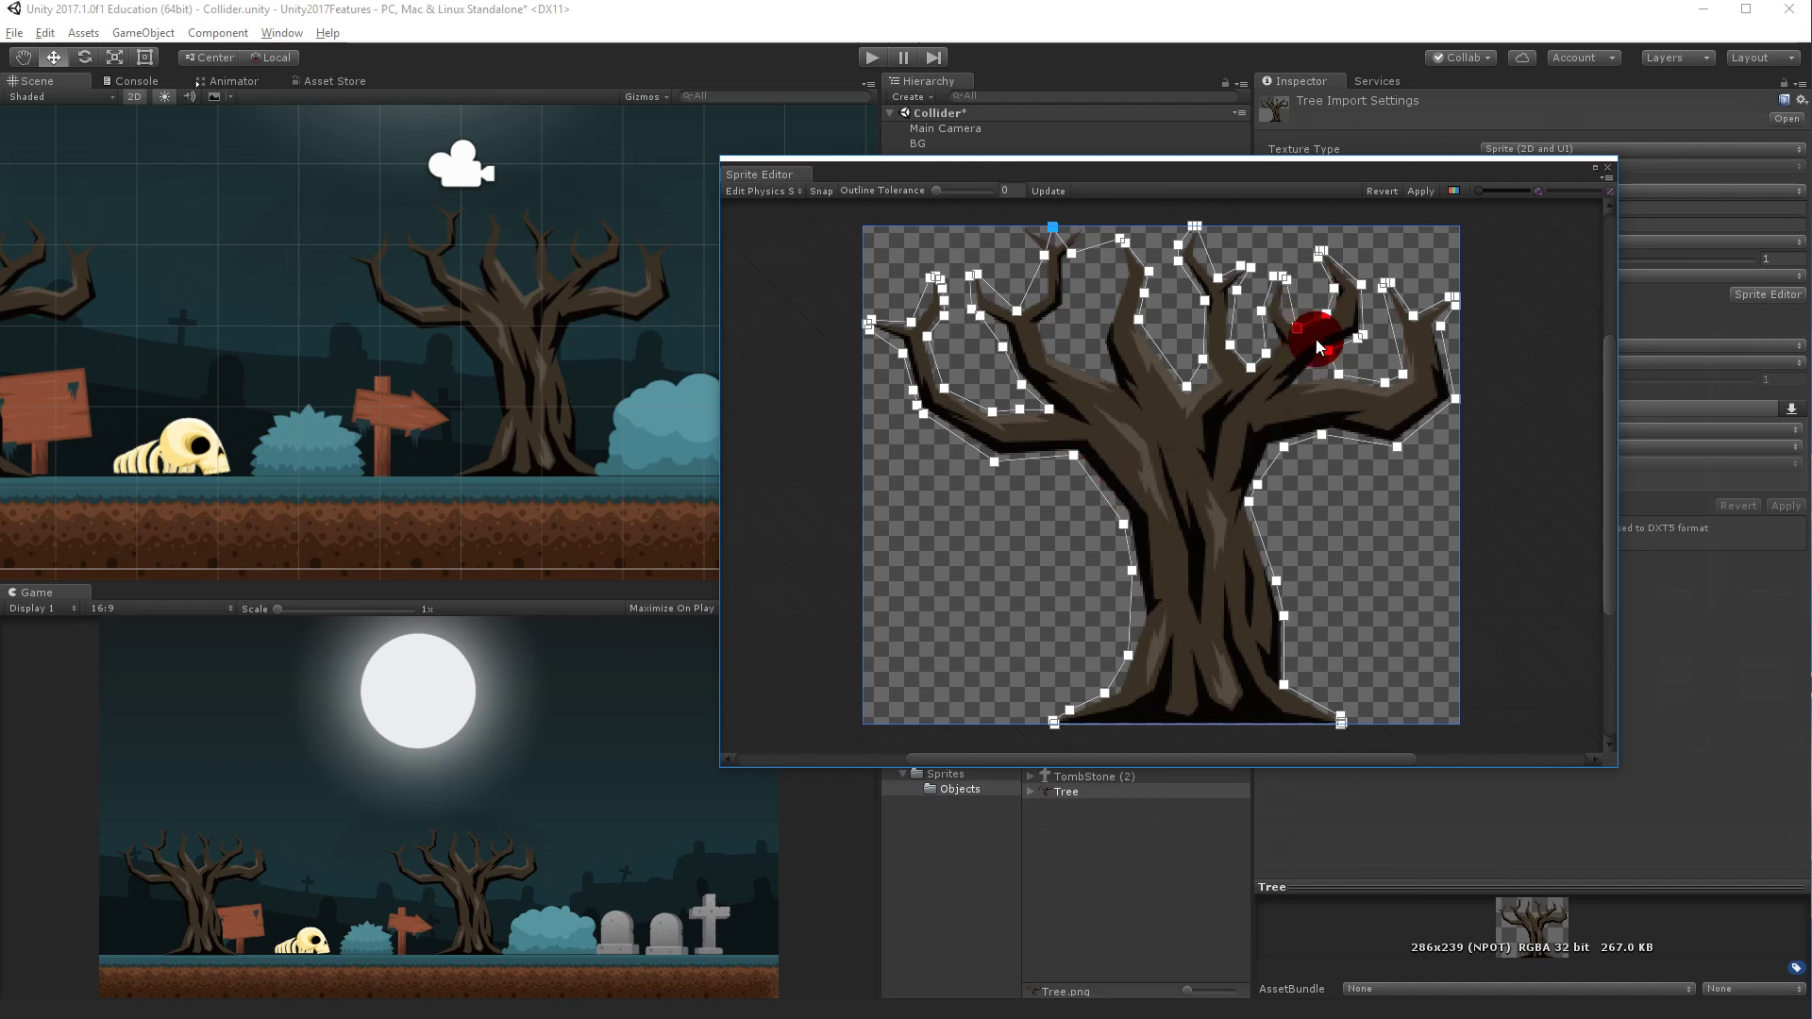
Simplify the physics outline around the right-hand branches and delete the extra point where the trunk meets the right limb.
left_click_drag(1295, 307, 1454, 292)
left_click(1402, 373)
key("Delete")
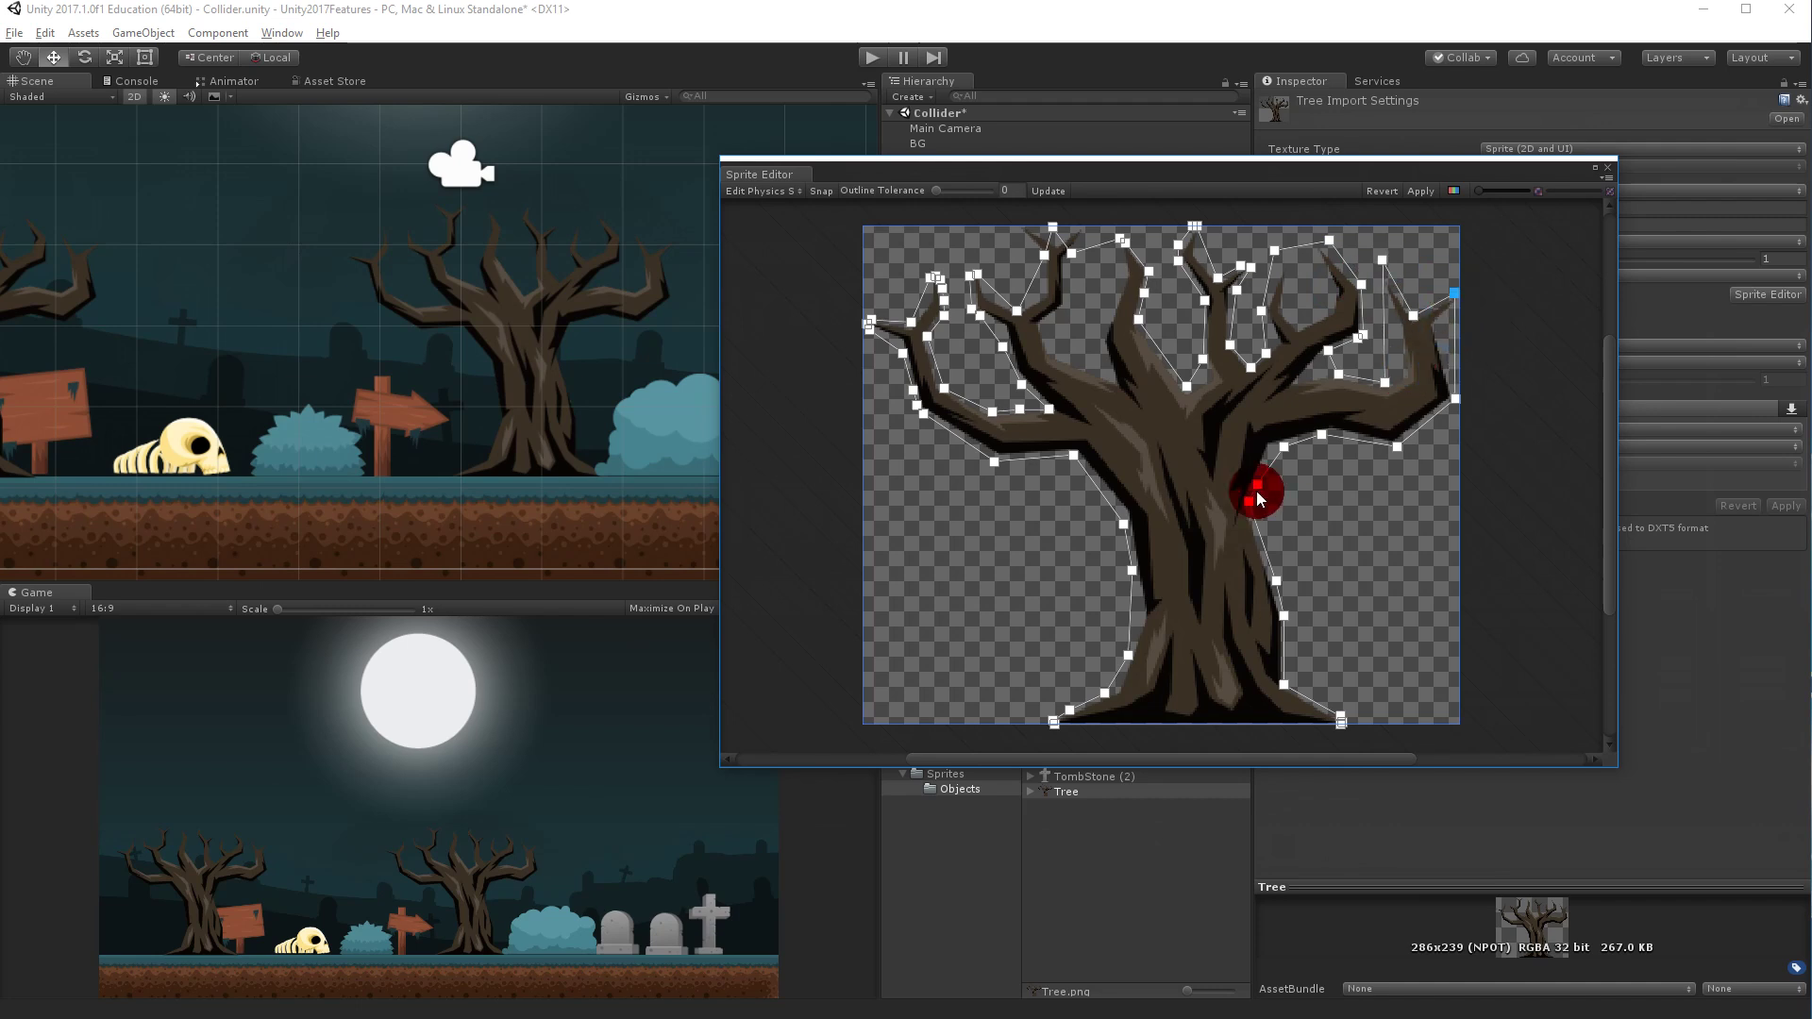
left_click(1257, 485)
key("Delete")
Simplify the physics outline over the two leftmost branches by deleting the points between and around their tips.
mouse_move(981, 317)
left_mouse_down()
mouse_move(925, 295)
mouse_move(924, 331)
mouse_move(869, 310)
mouse_move(1003, 371)
left_mouse_up()
key("Delete")
left_click_drag(977, 274, 978, 259)
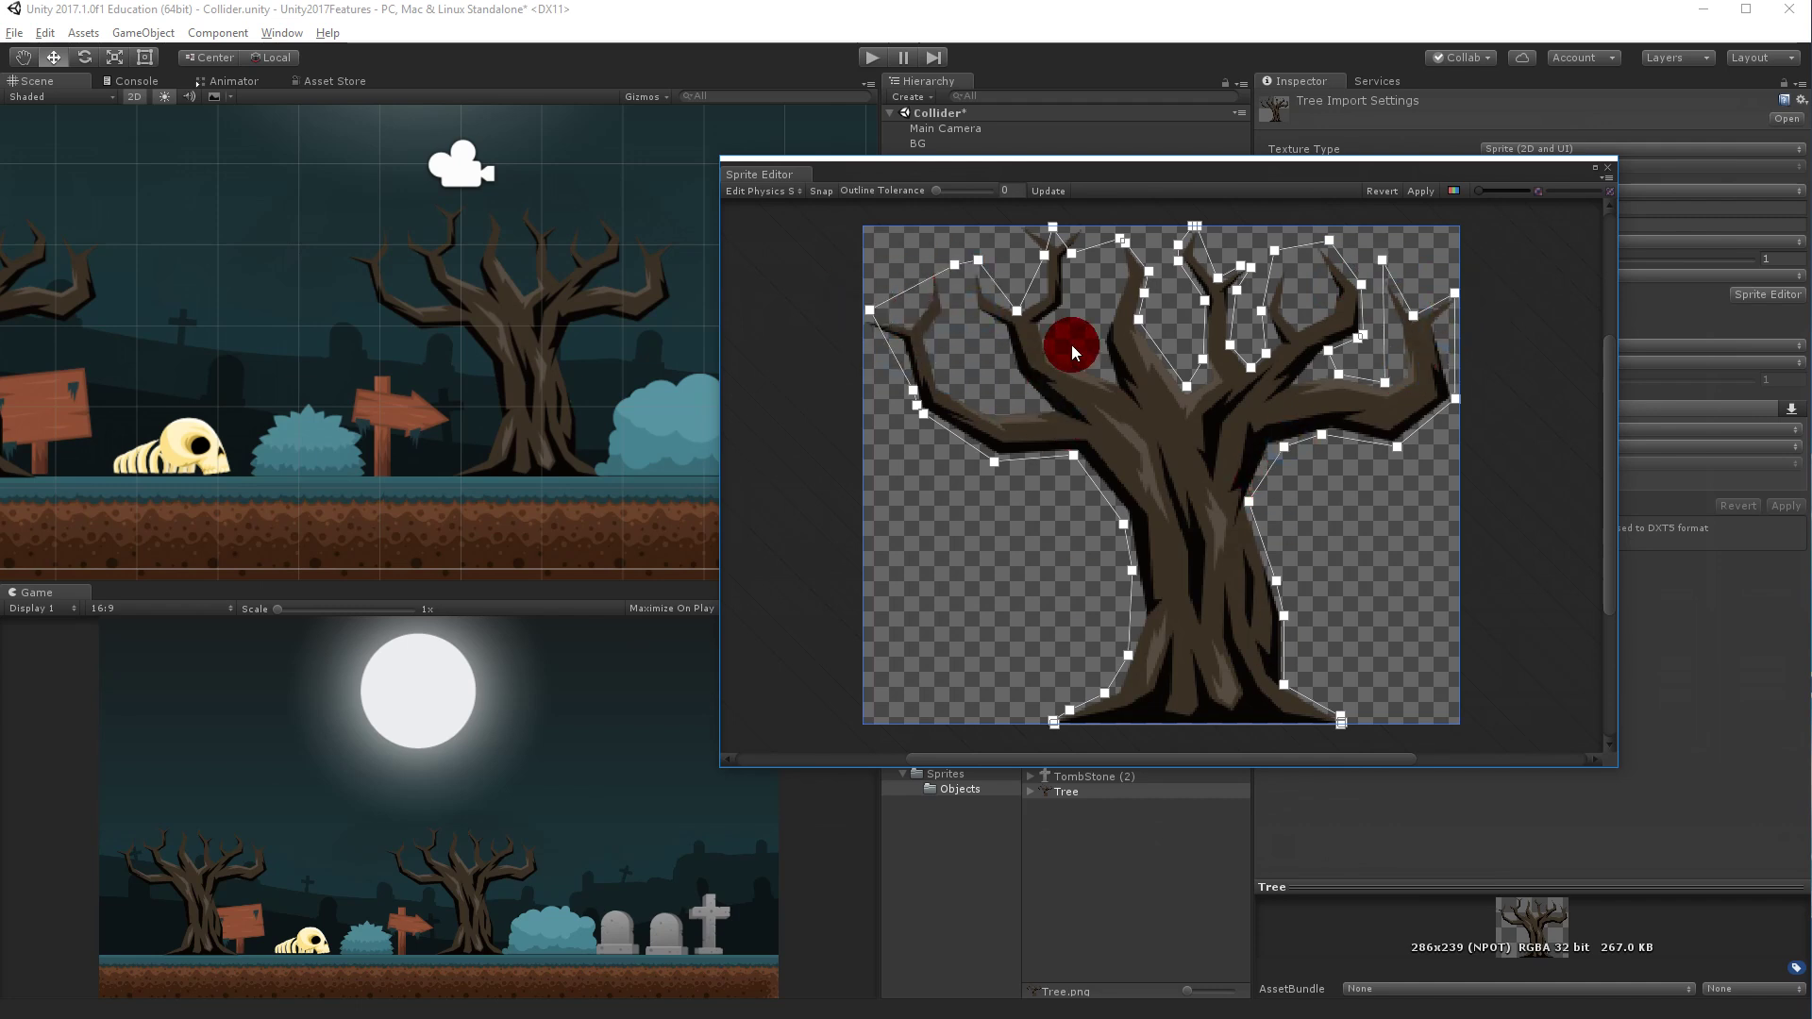
key("Delete")
Delete the remaining points between the middle branches and the surplus ones along the trunk's left edge and base corners.
mouse_move(1129, 264)
left_mouse_down()
mouse_move(1223, 395)
mouse_move(1355, 311)
mouse_move(1072, 283)
mouse_move(1141, 243)
mouse_move(1071, 272)
mouse_move(1079, 251)
mouse_move(919, 404)
left_mouse_up()
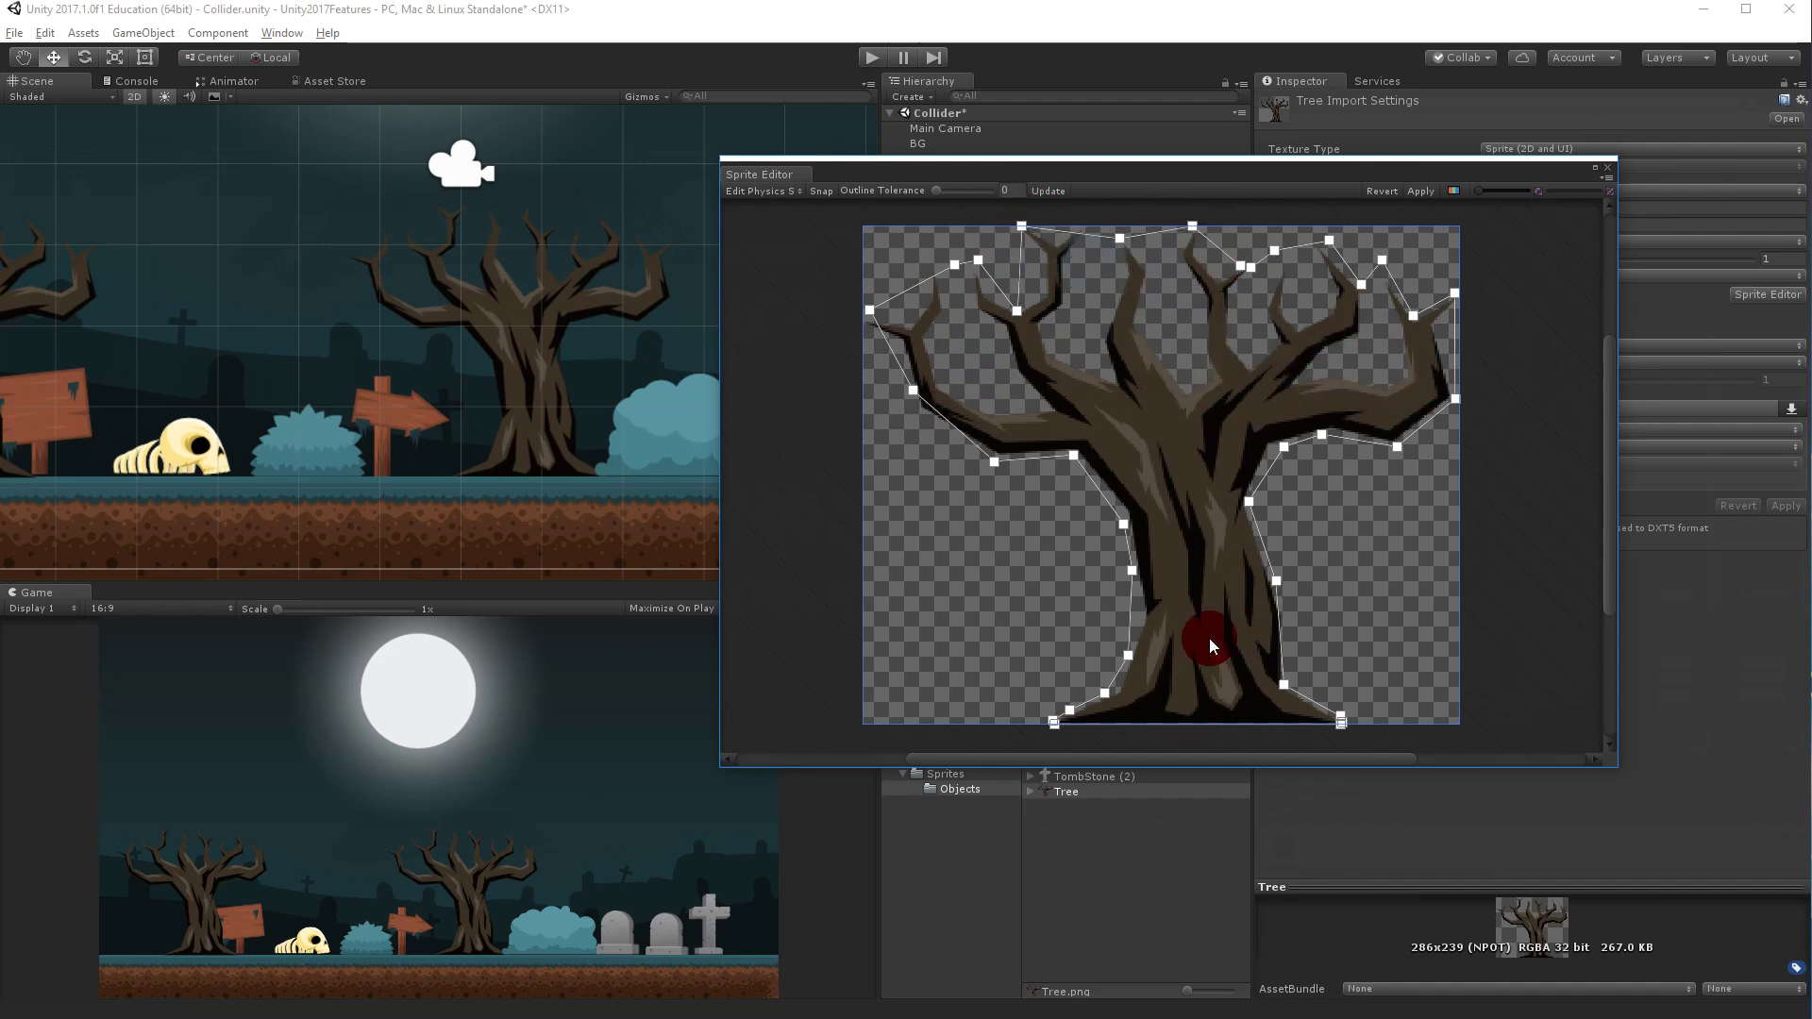
mouse_move(1113, 604)
left_mouse_down("ctrl")
mouse_move(1017, 713)
mouse_move(1098, 749)
left_mouse_up("ctrl")
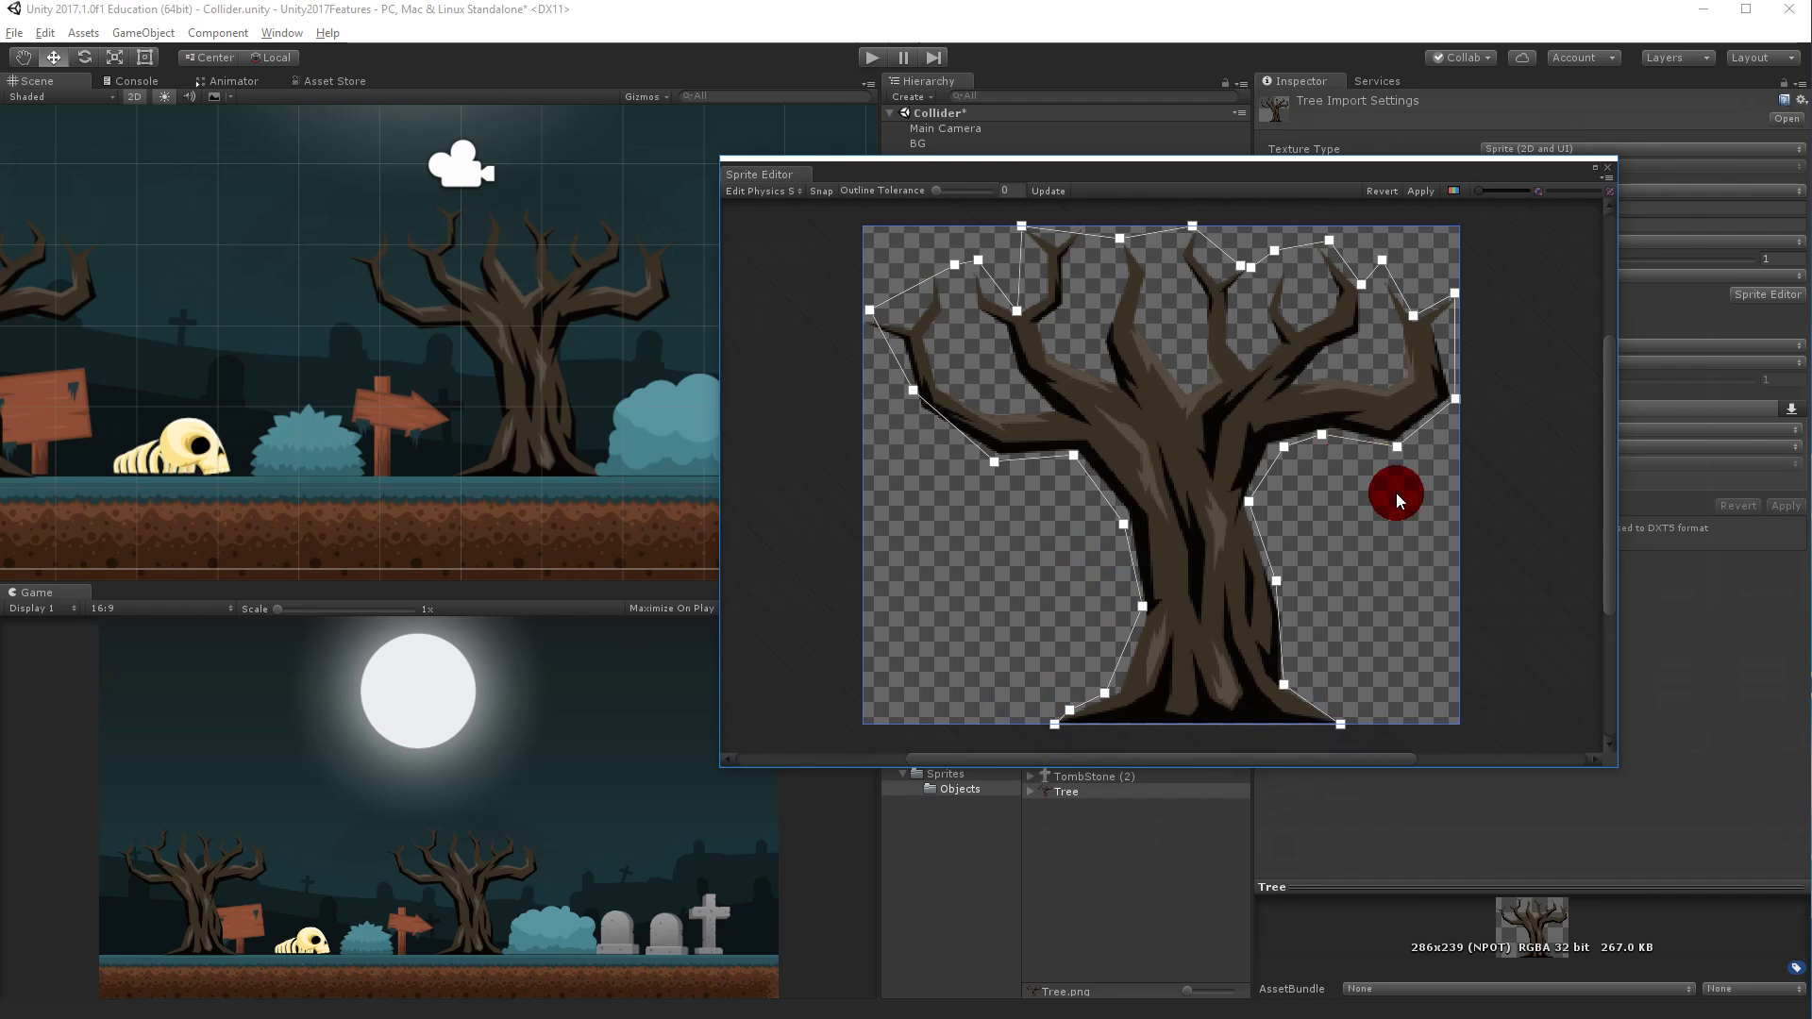
Smooth the crown's upper outline by removing the left dip and redundant points and raising the point right of the centre peak.
mouse_move(1014, 307)
left_mouse_down("ctrl")
mouse_move(1102, 305)
mouse_move(1186, 354)
mouse_move(1262, 300)
mouse_move(1244, 267)
left_mouse_up("ctrl")
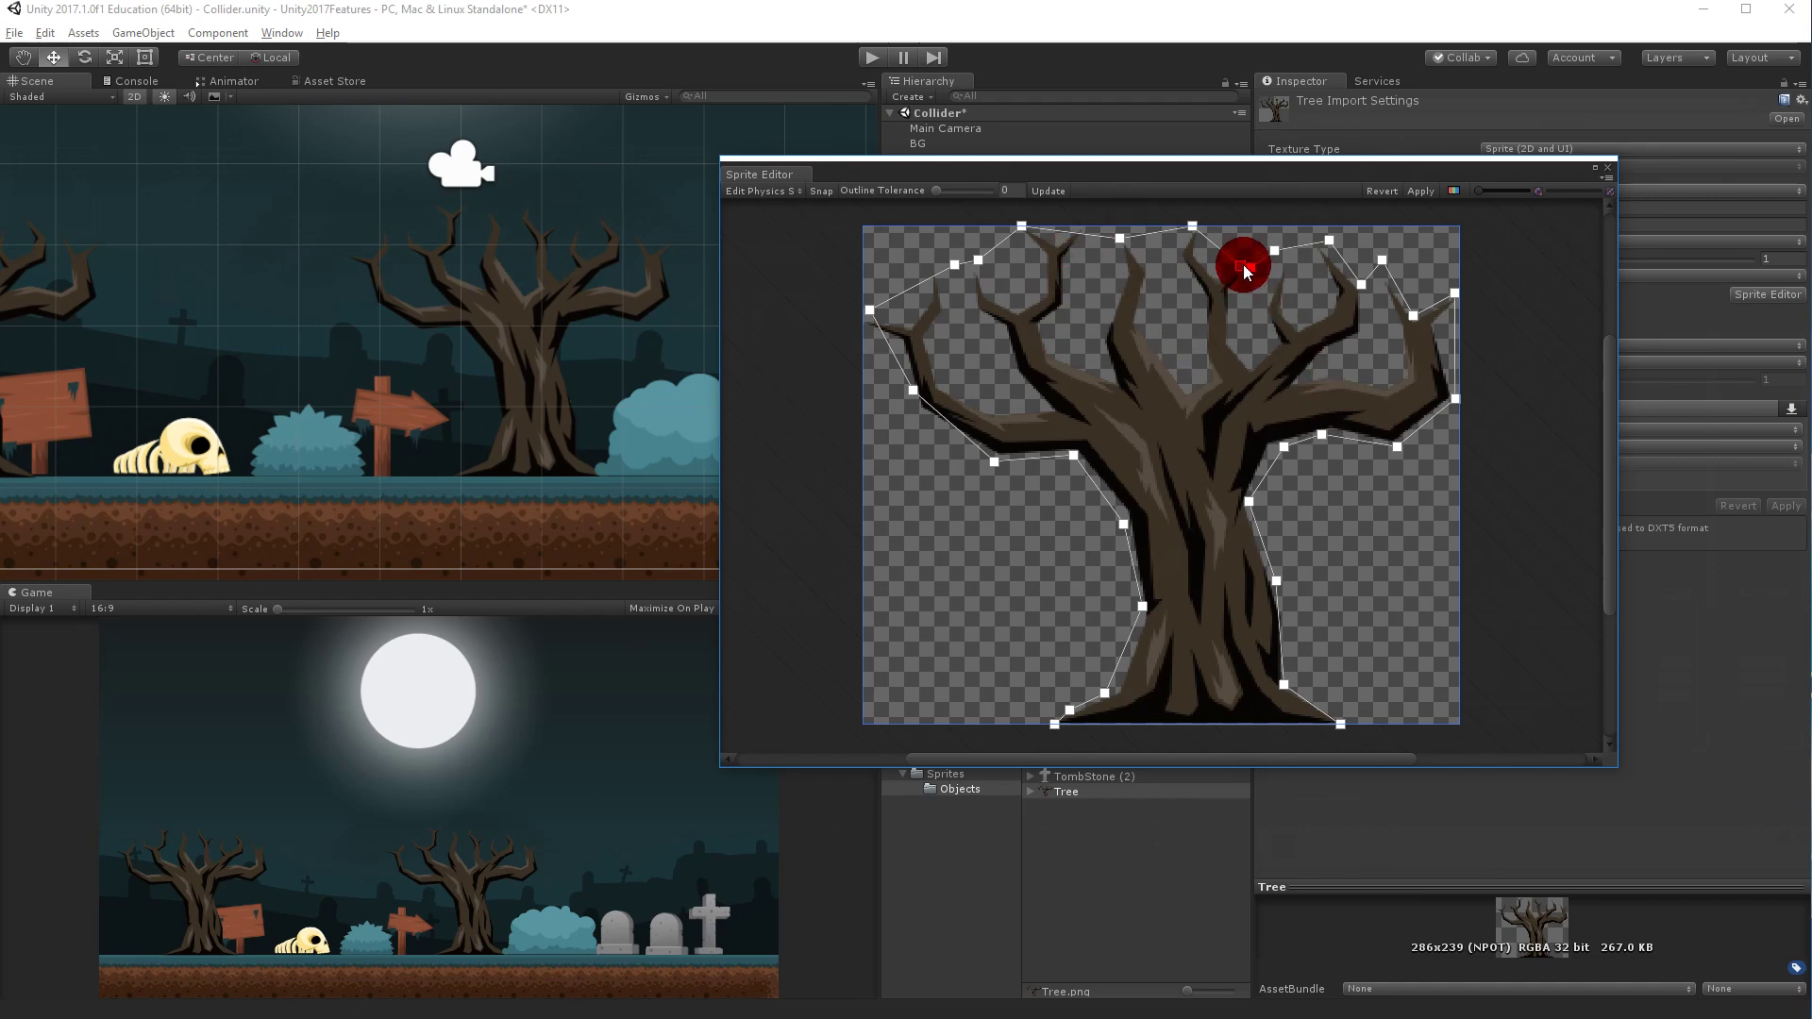
left_click(1303, 296, "ctrl")
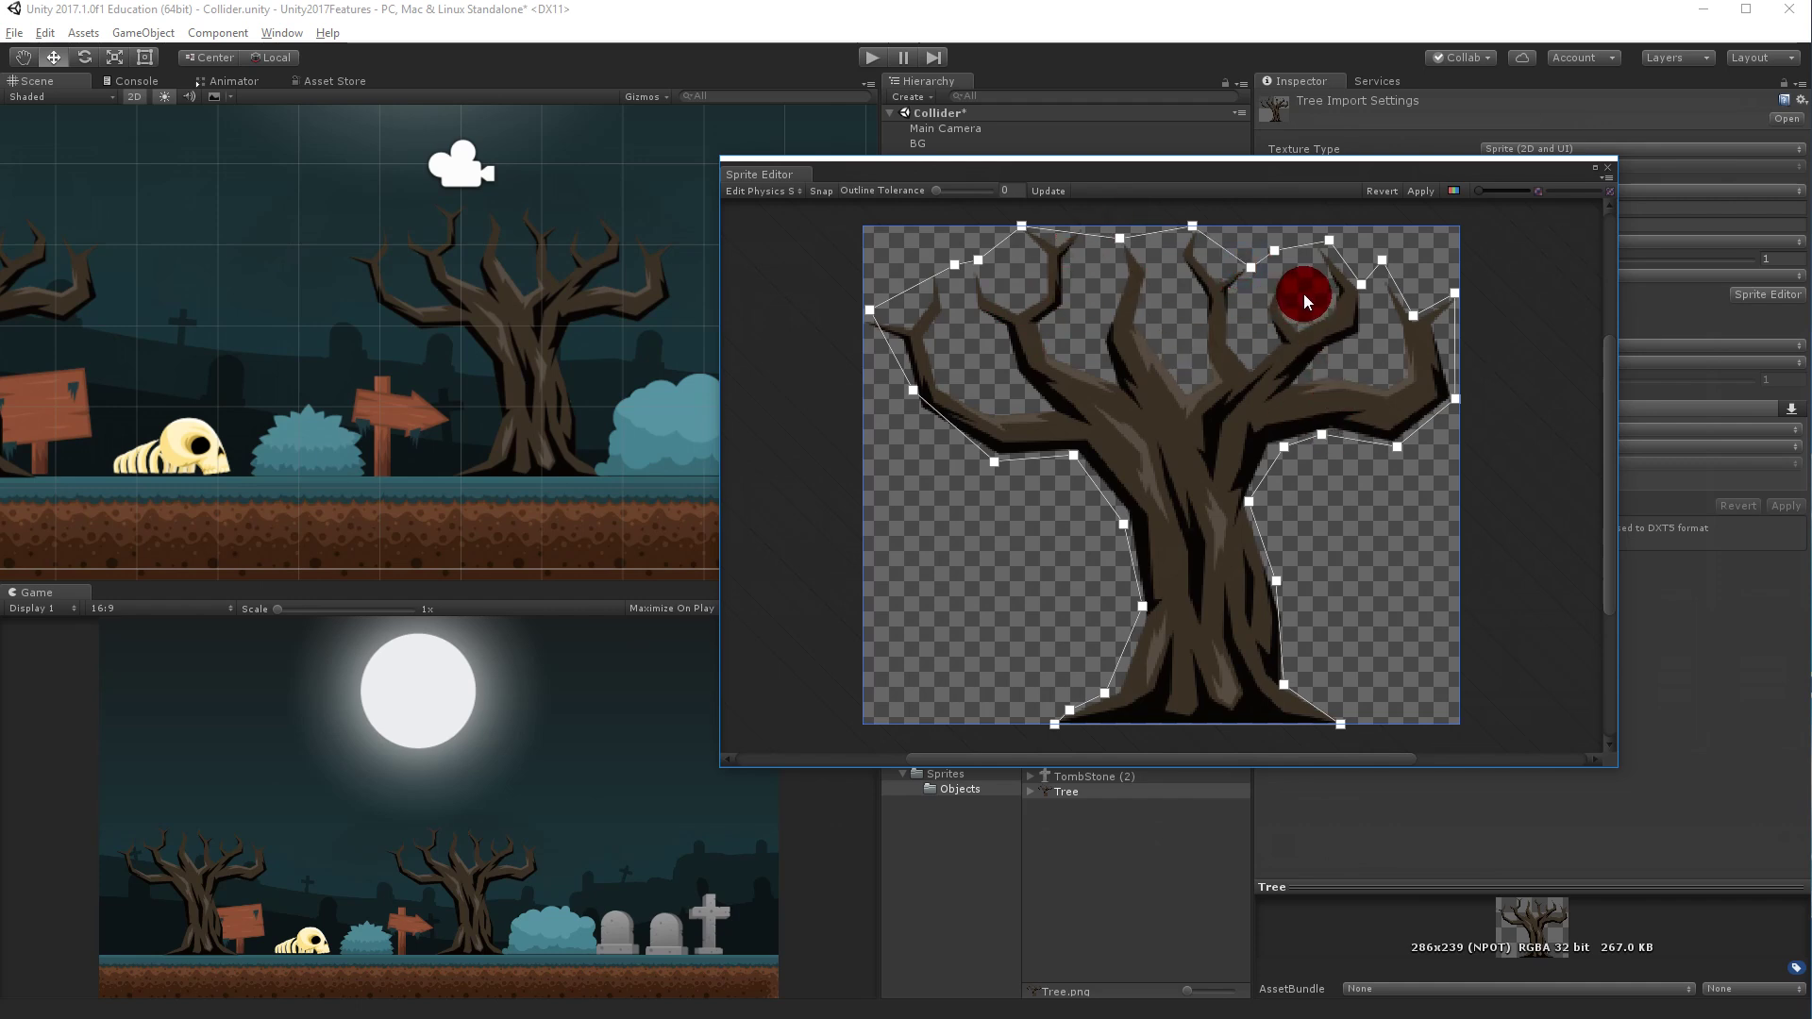
left_click(1250, 268, "ctrl")
left_click(1383, 257, "ctrl")
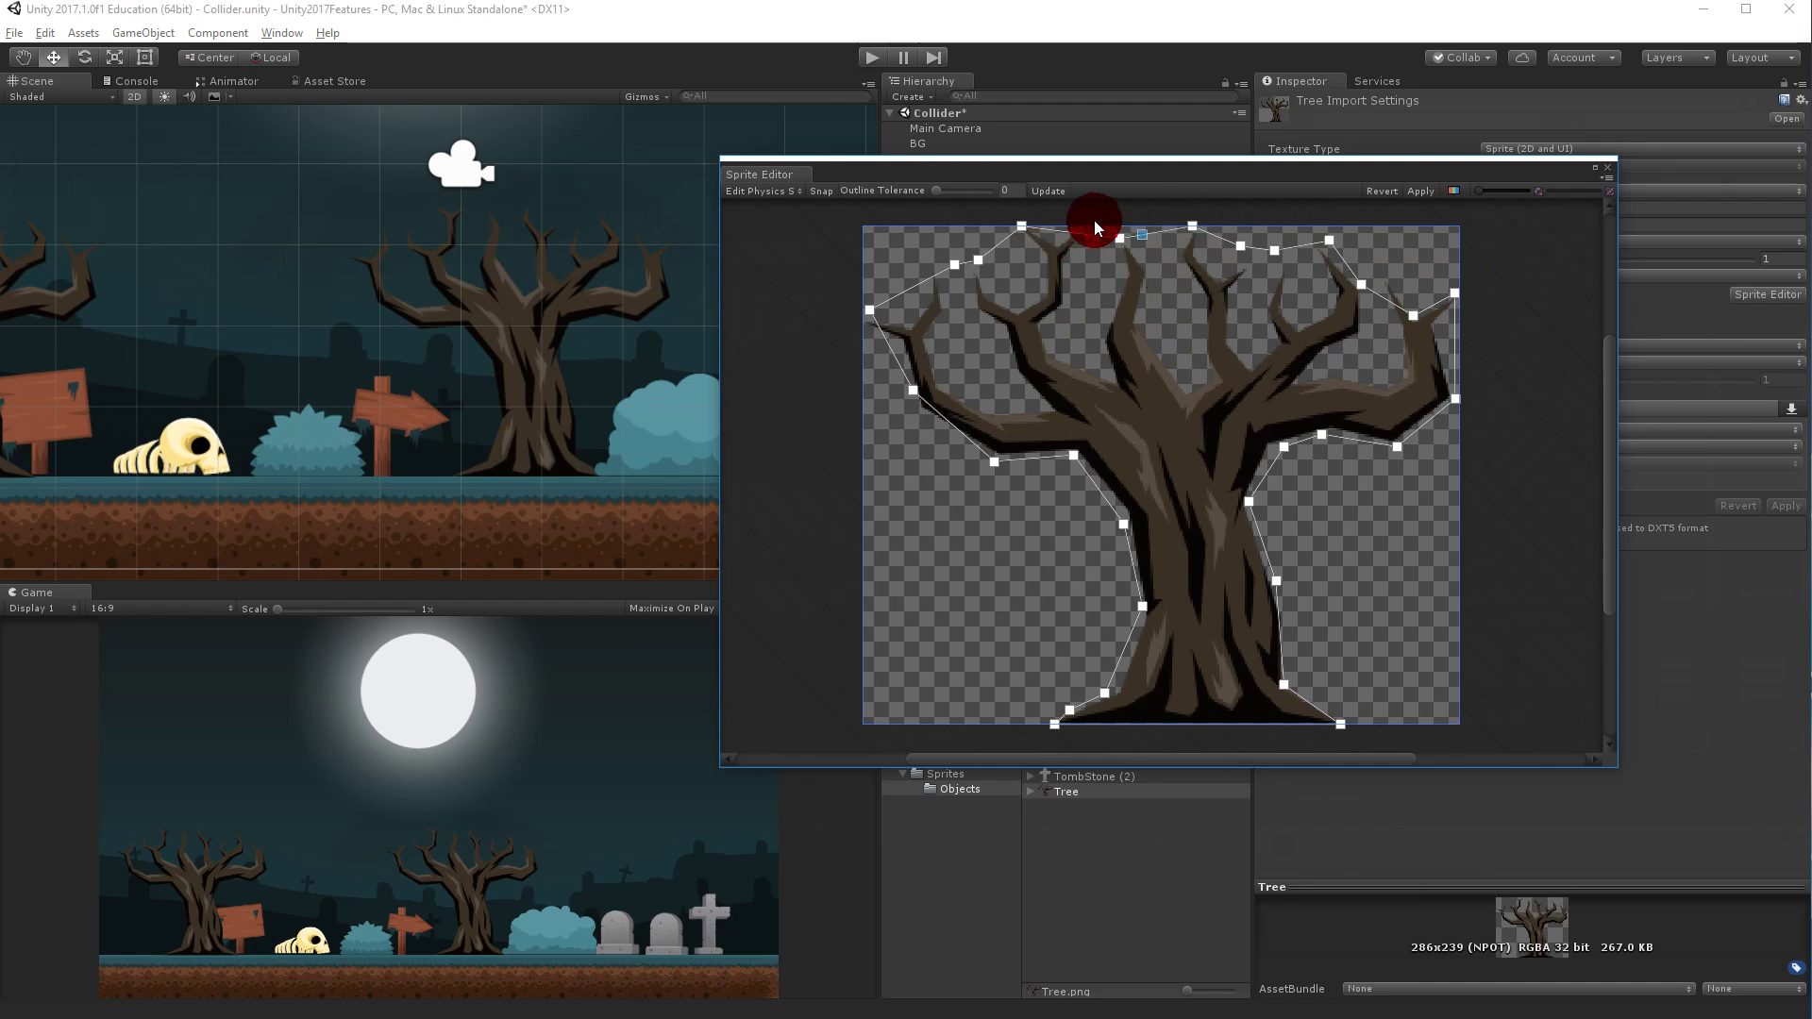
left_click(1151, 232)
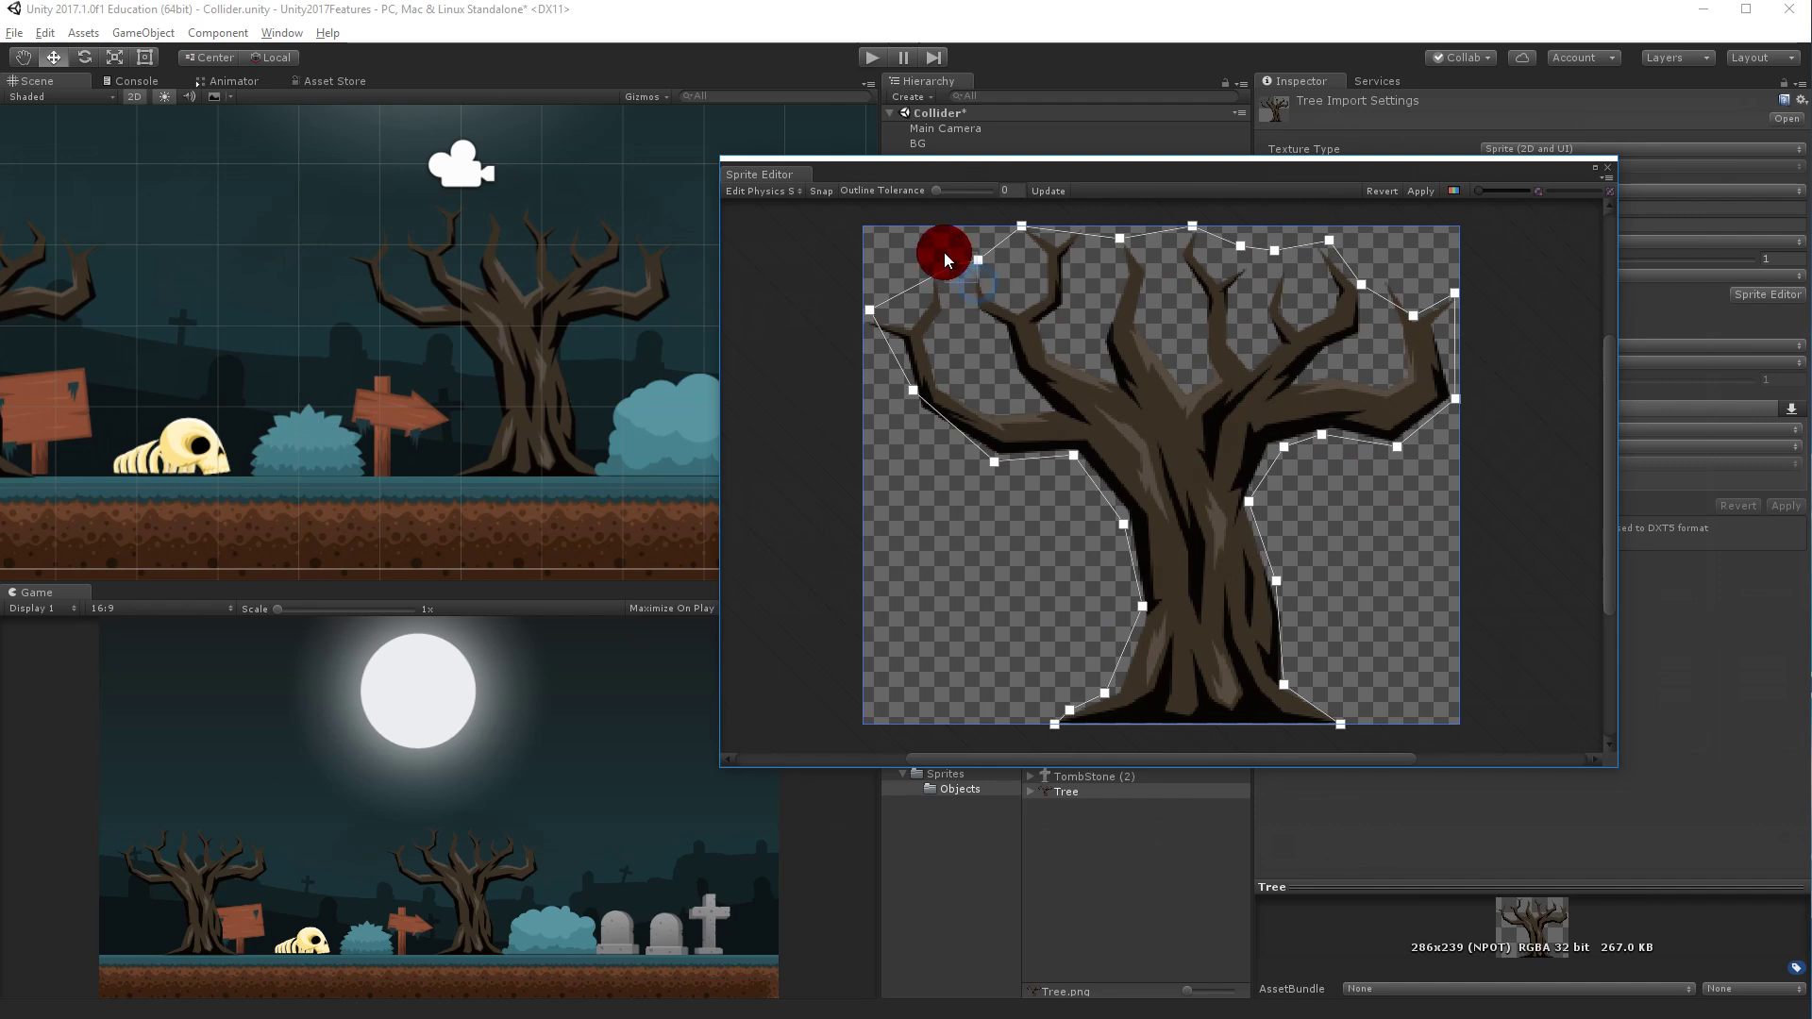
key("Delete")
Apply the edited physics shape to the Tree sprite and close the Sprite Editor.
left_click(1419, 191)
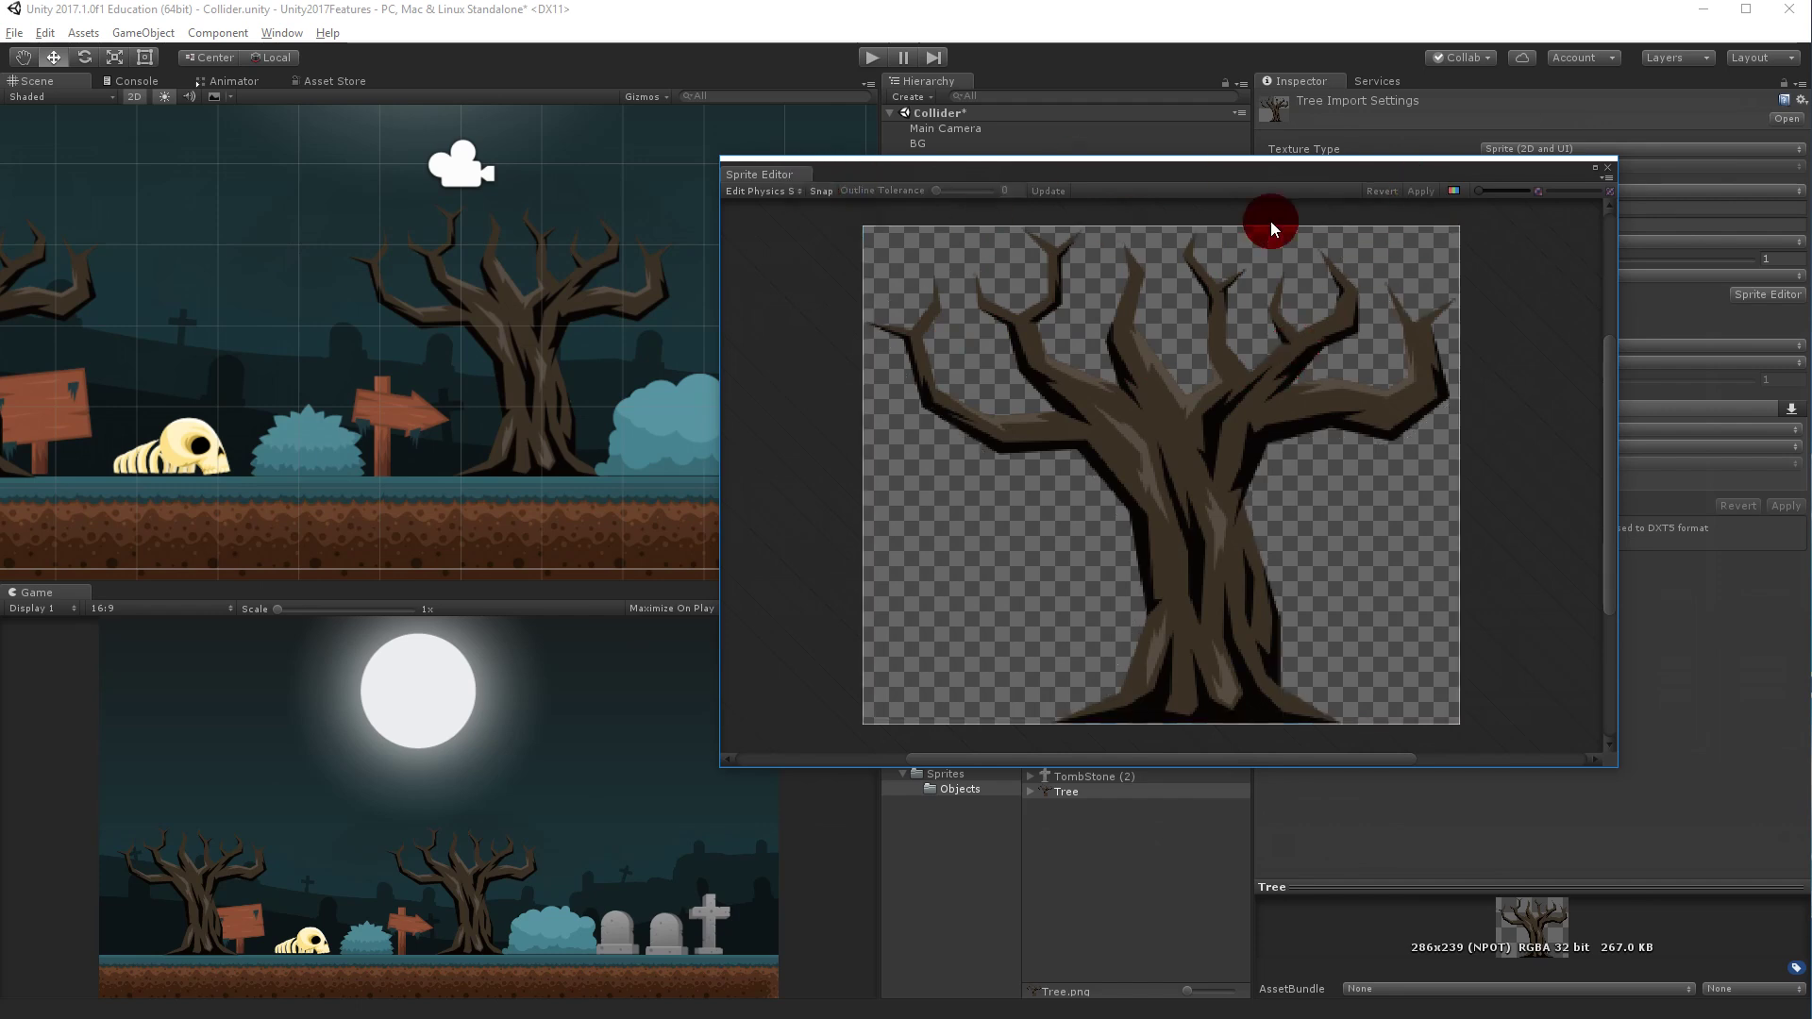
left_click(1607, 167)
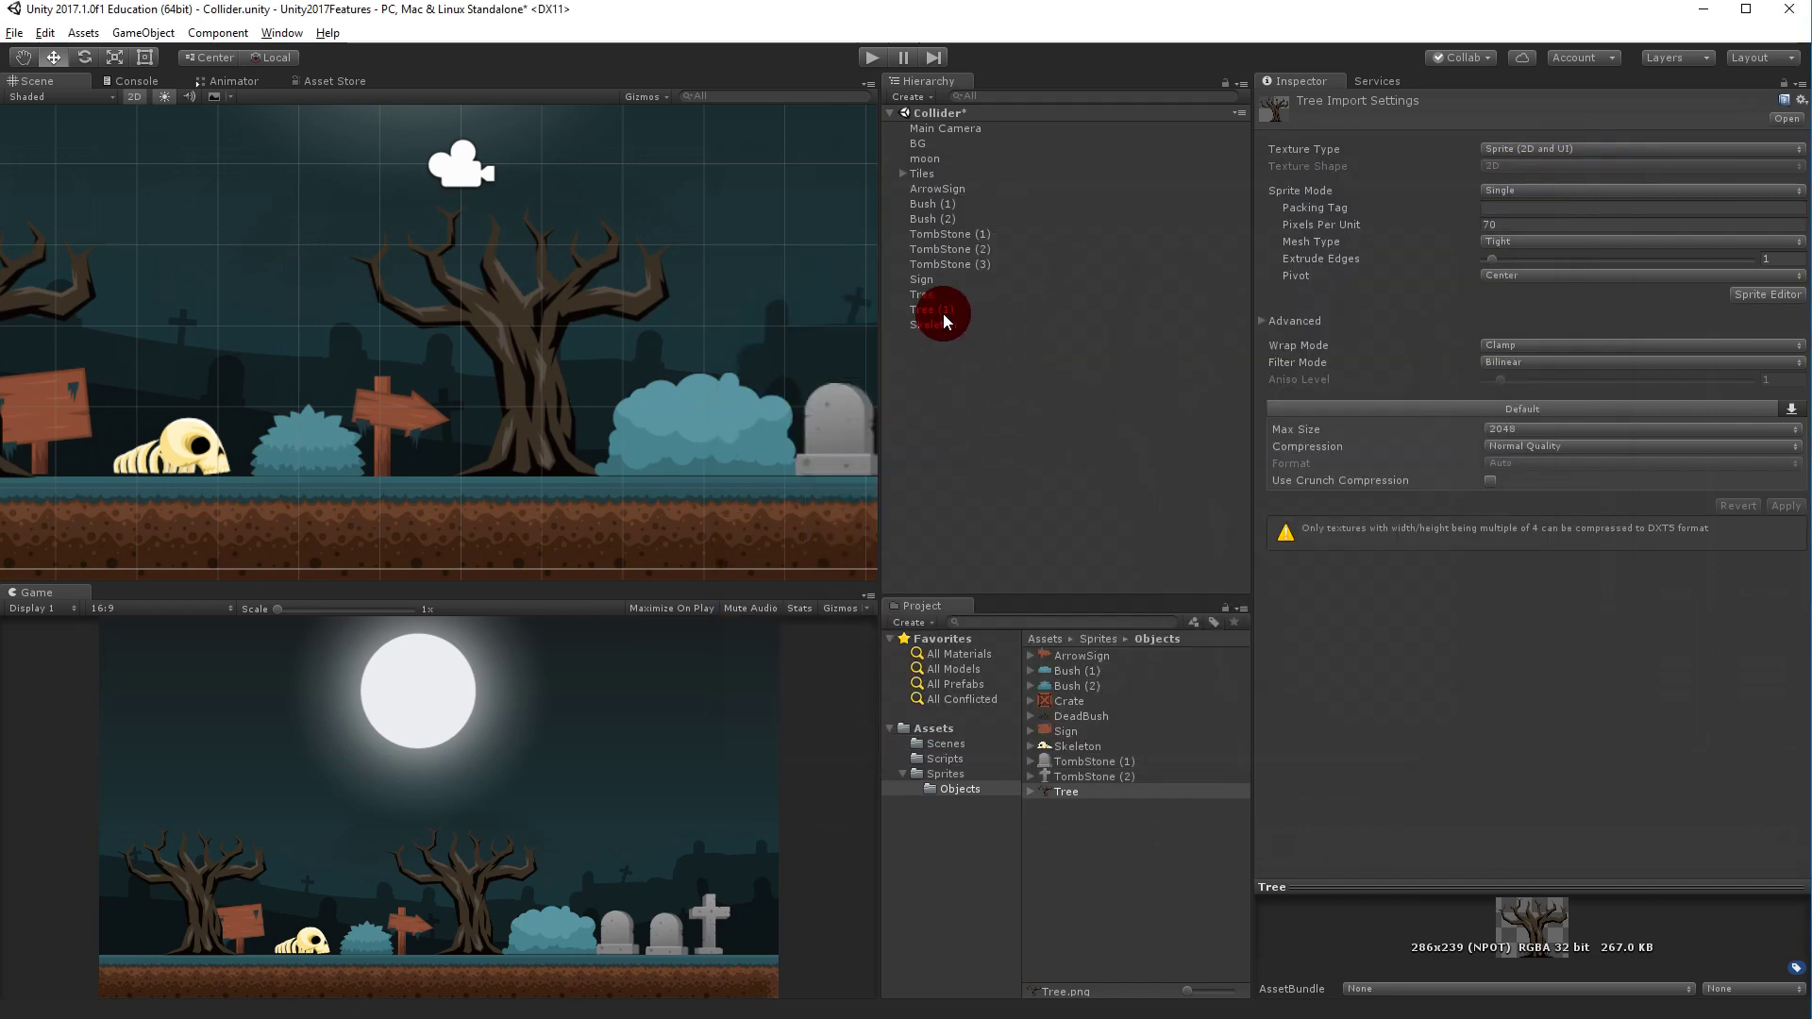
Reset the Polygon Collider 2D component on Tree (1) to use the sprite's edited physics shape.
left_click(934, 309)
scroll(432, 323, "down", 4)
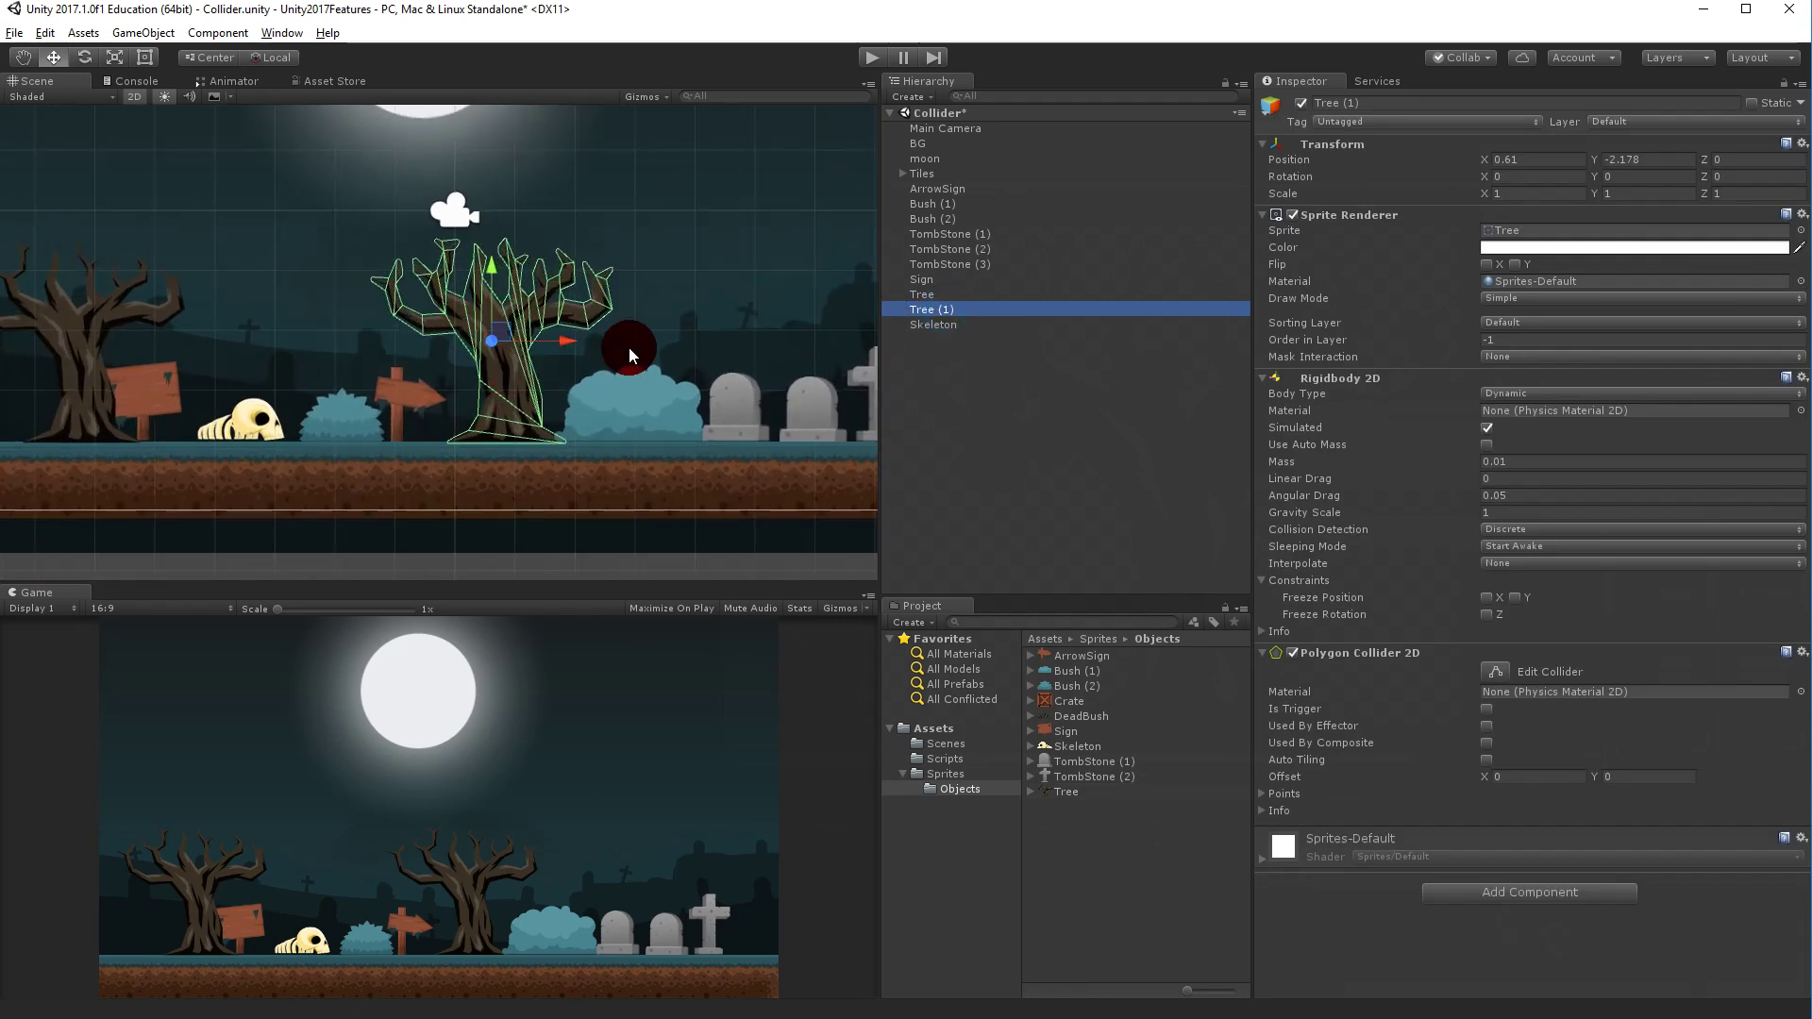
right_click(1338, 651)
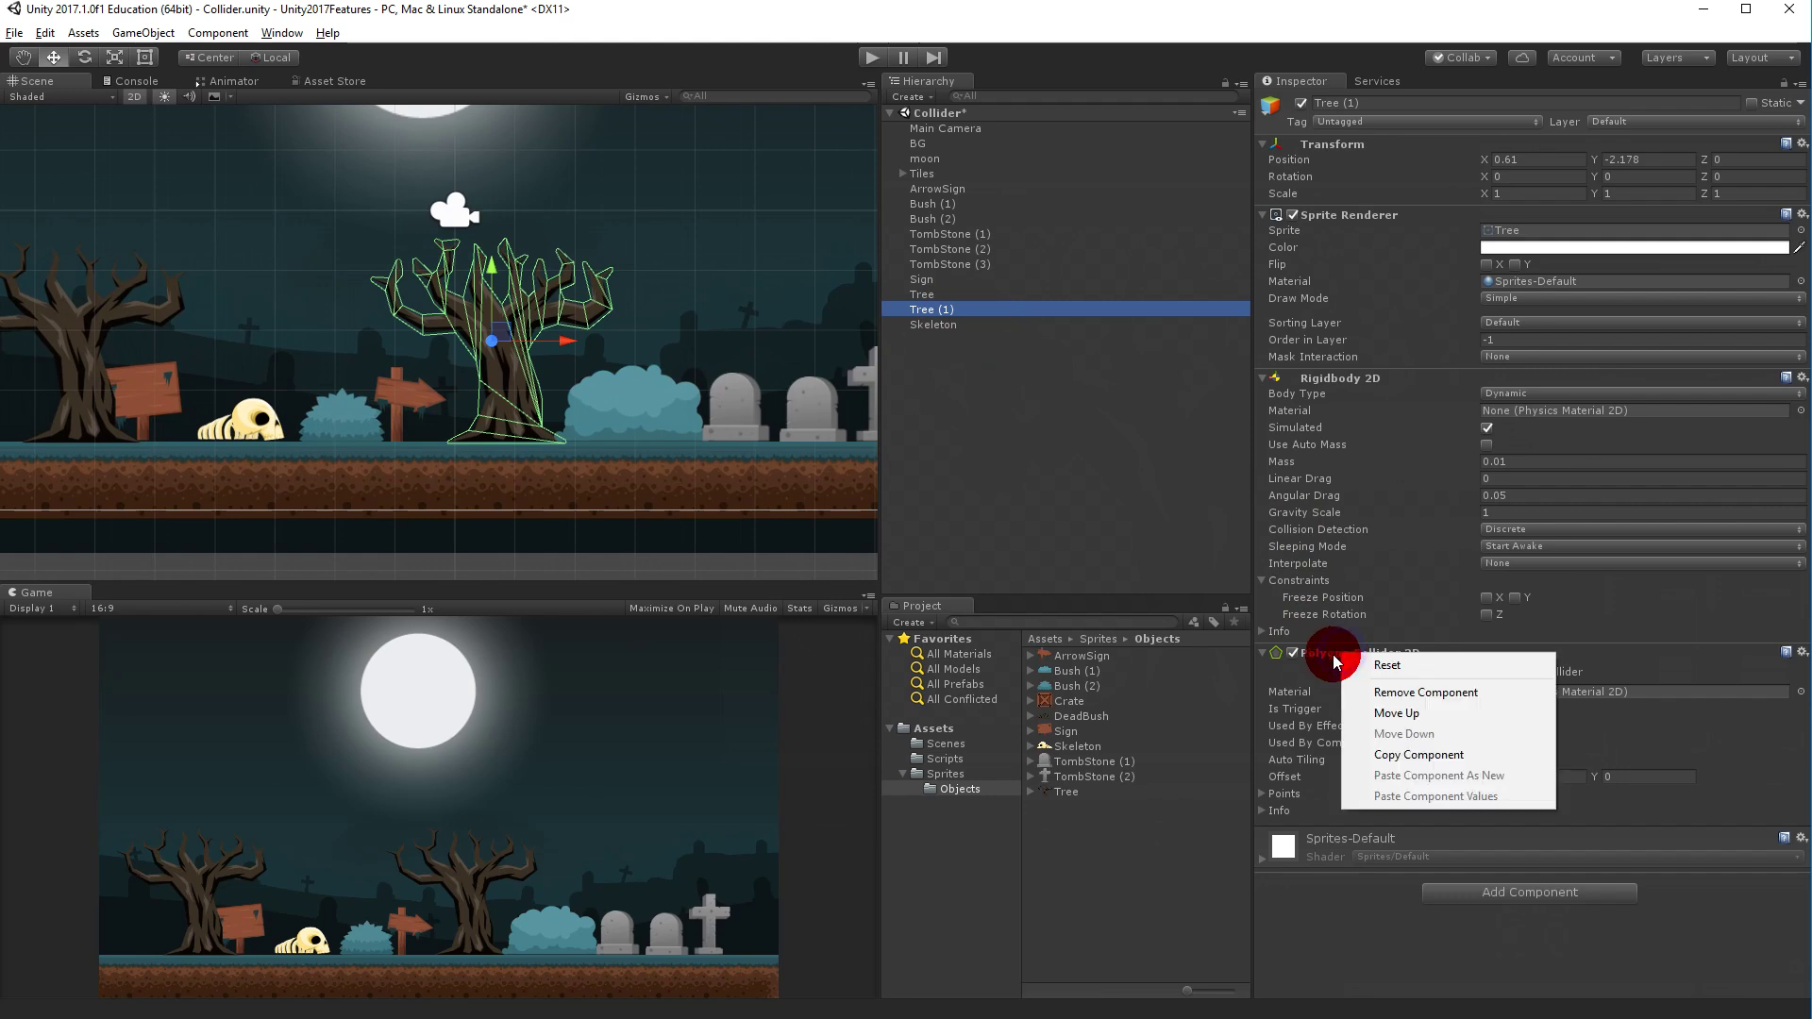
left_click(1389, 666)
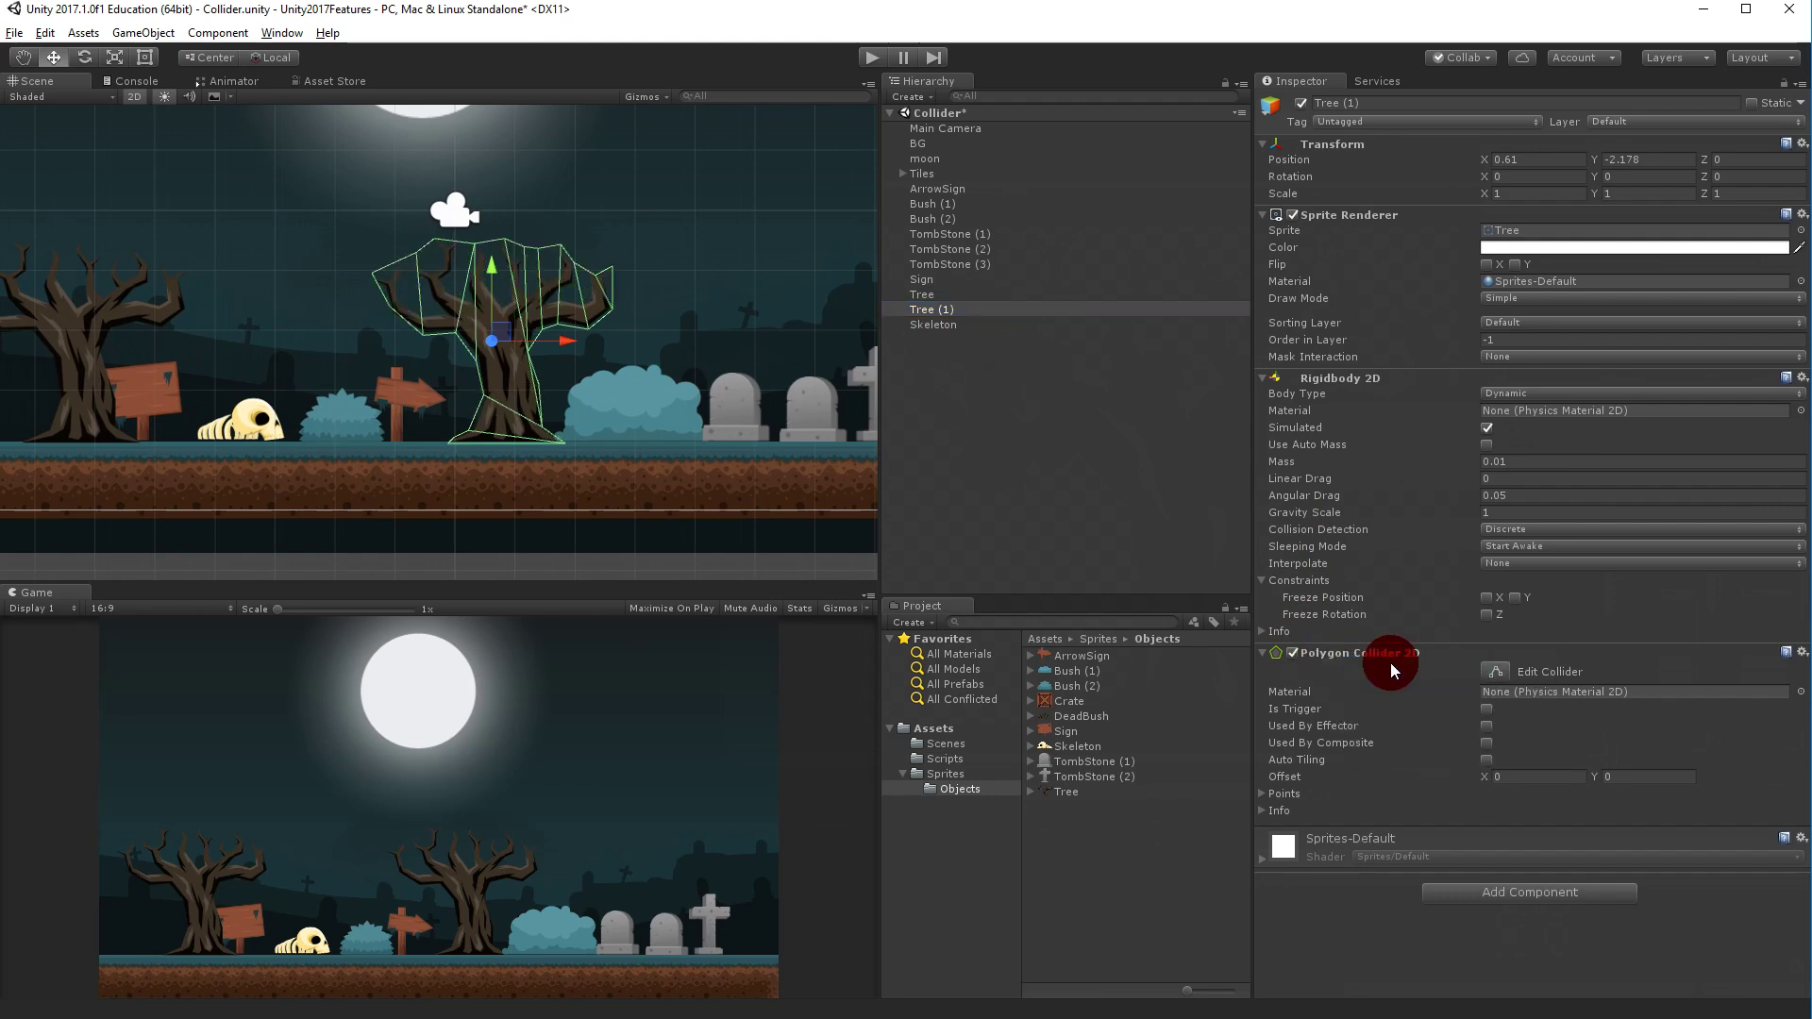
Examine Tree (1)'s collider outline in the scene and compare it with the collider on Tree.
left_click(524, 311)
scroll(478, 382, "up", 5)
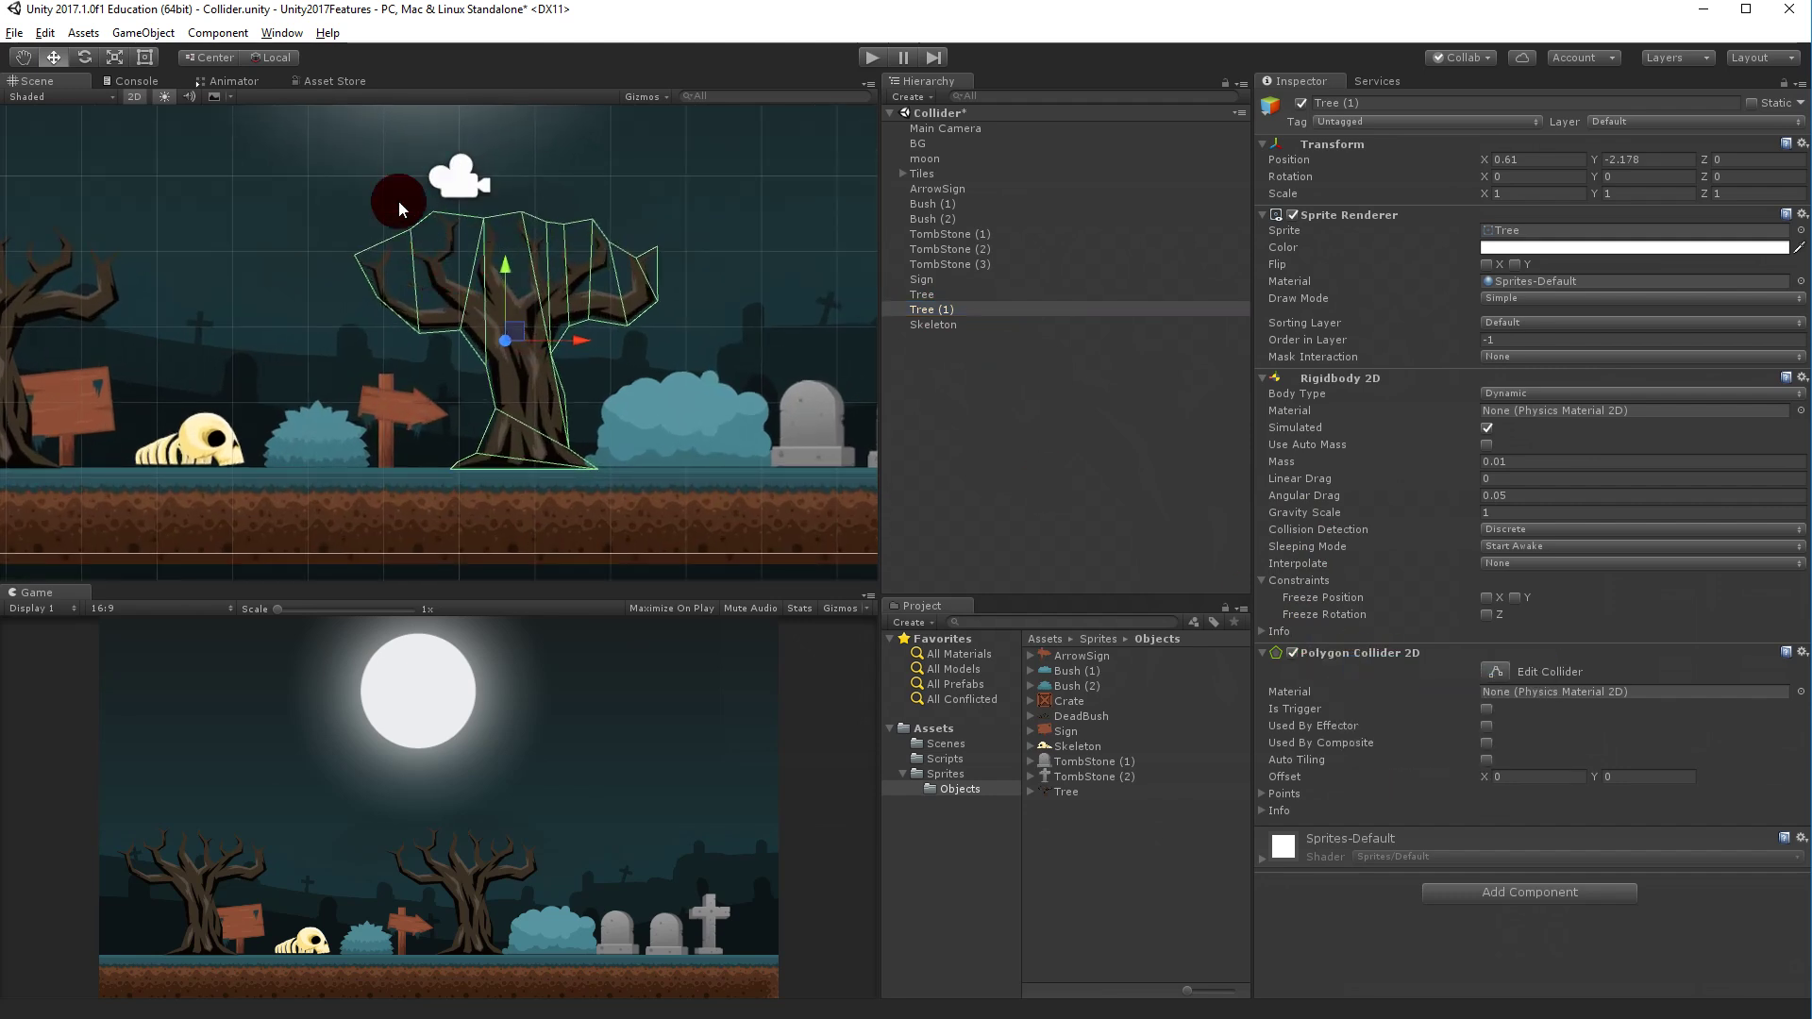
scroll(453, 174, "up", 2)
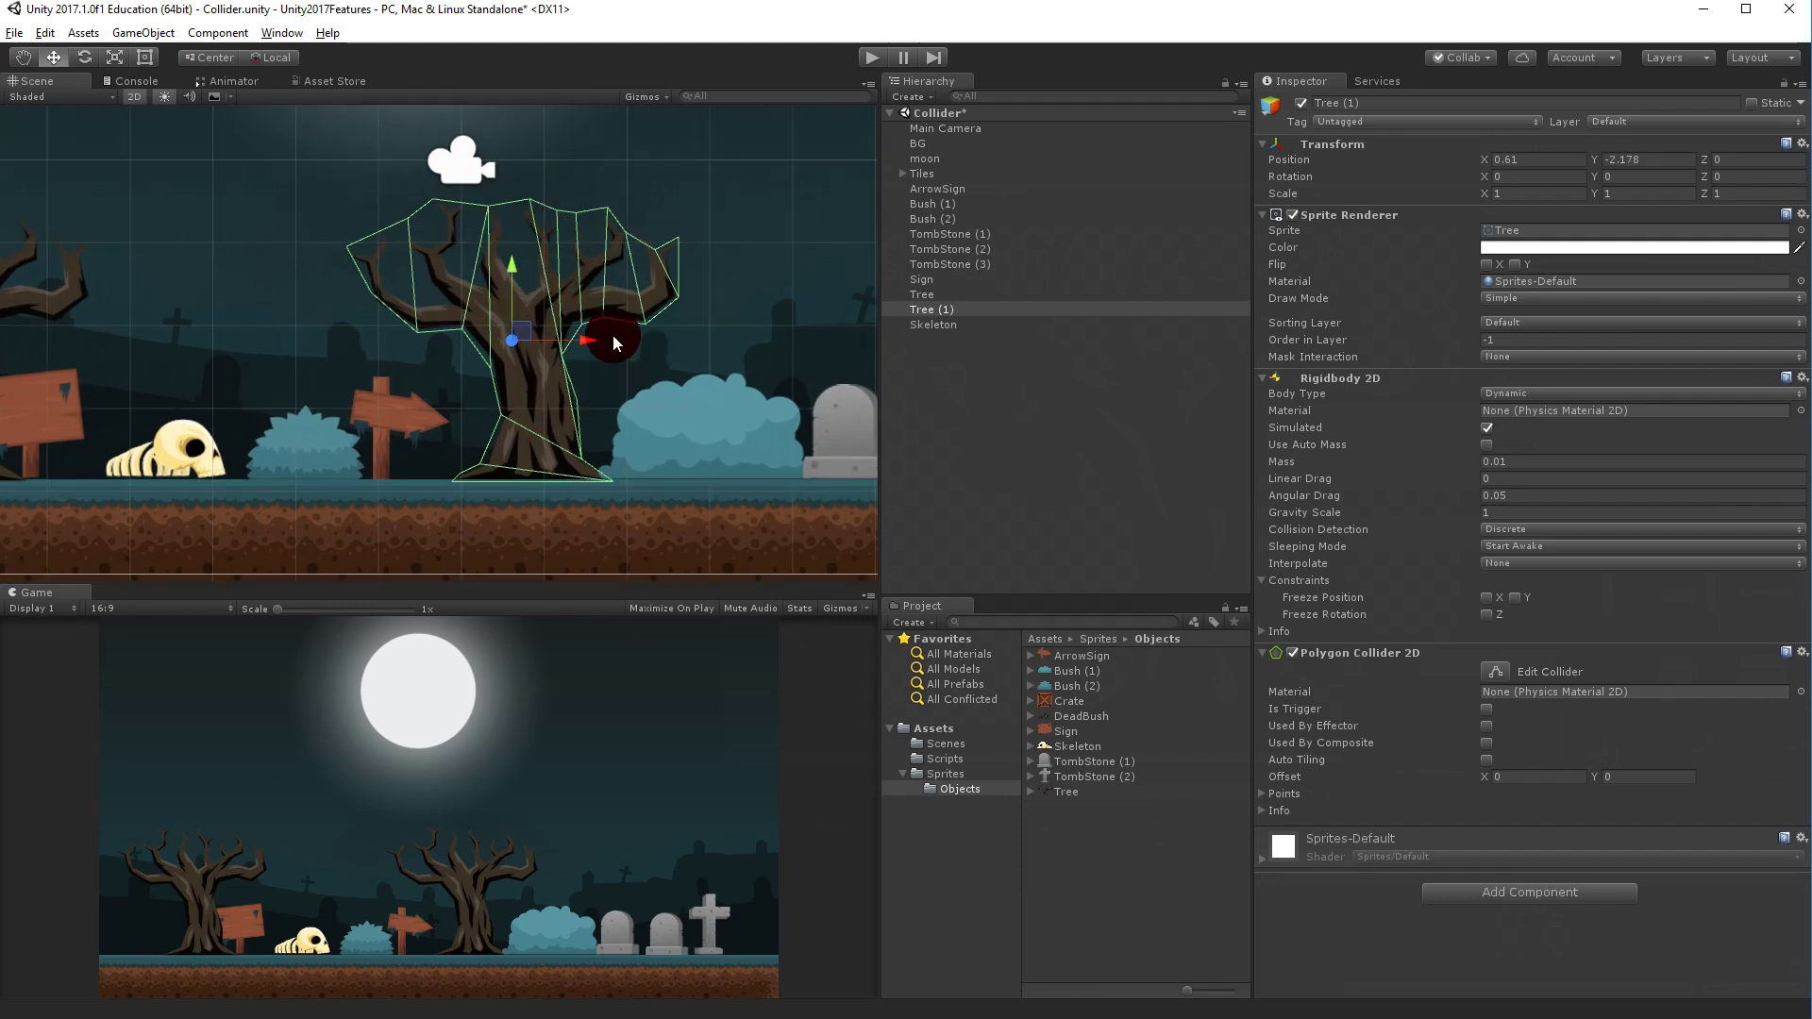
scroll(533, 364, "down", 2)
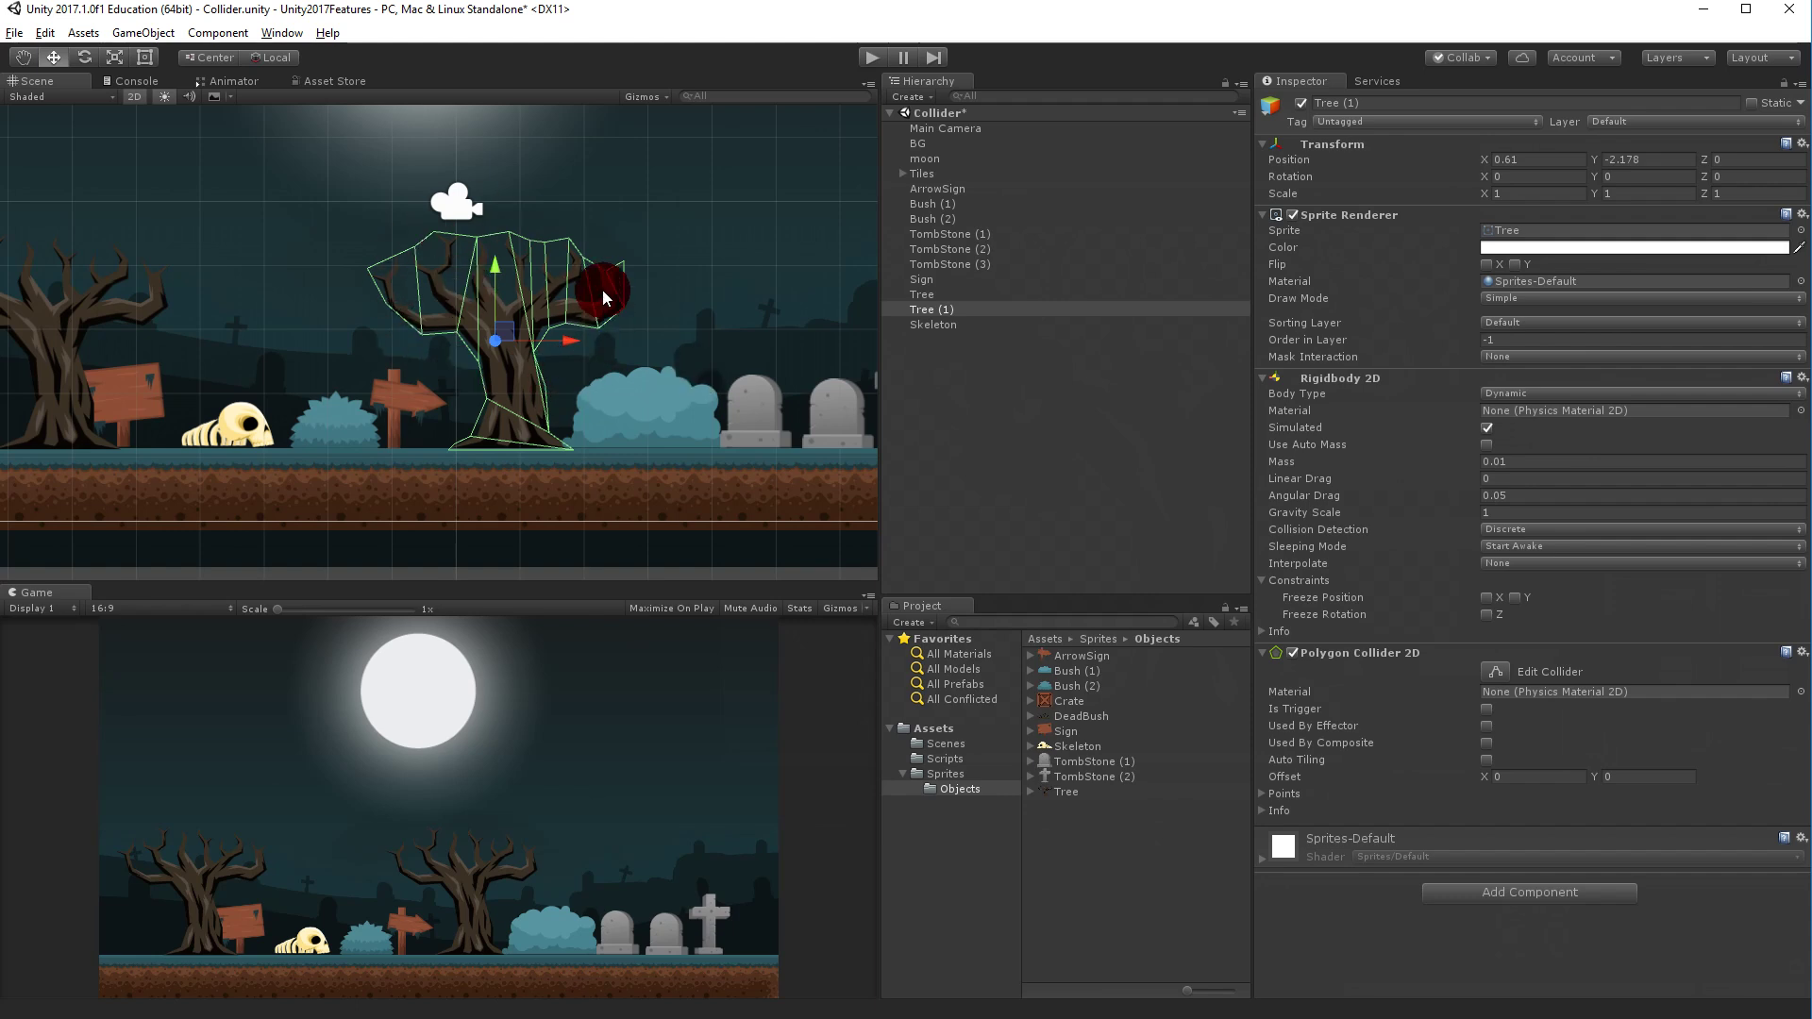
scroll(439, 340, "down", 1)
scroll(326, 336, "down", 1)
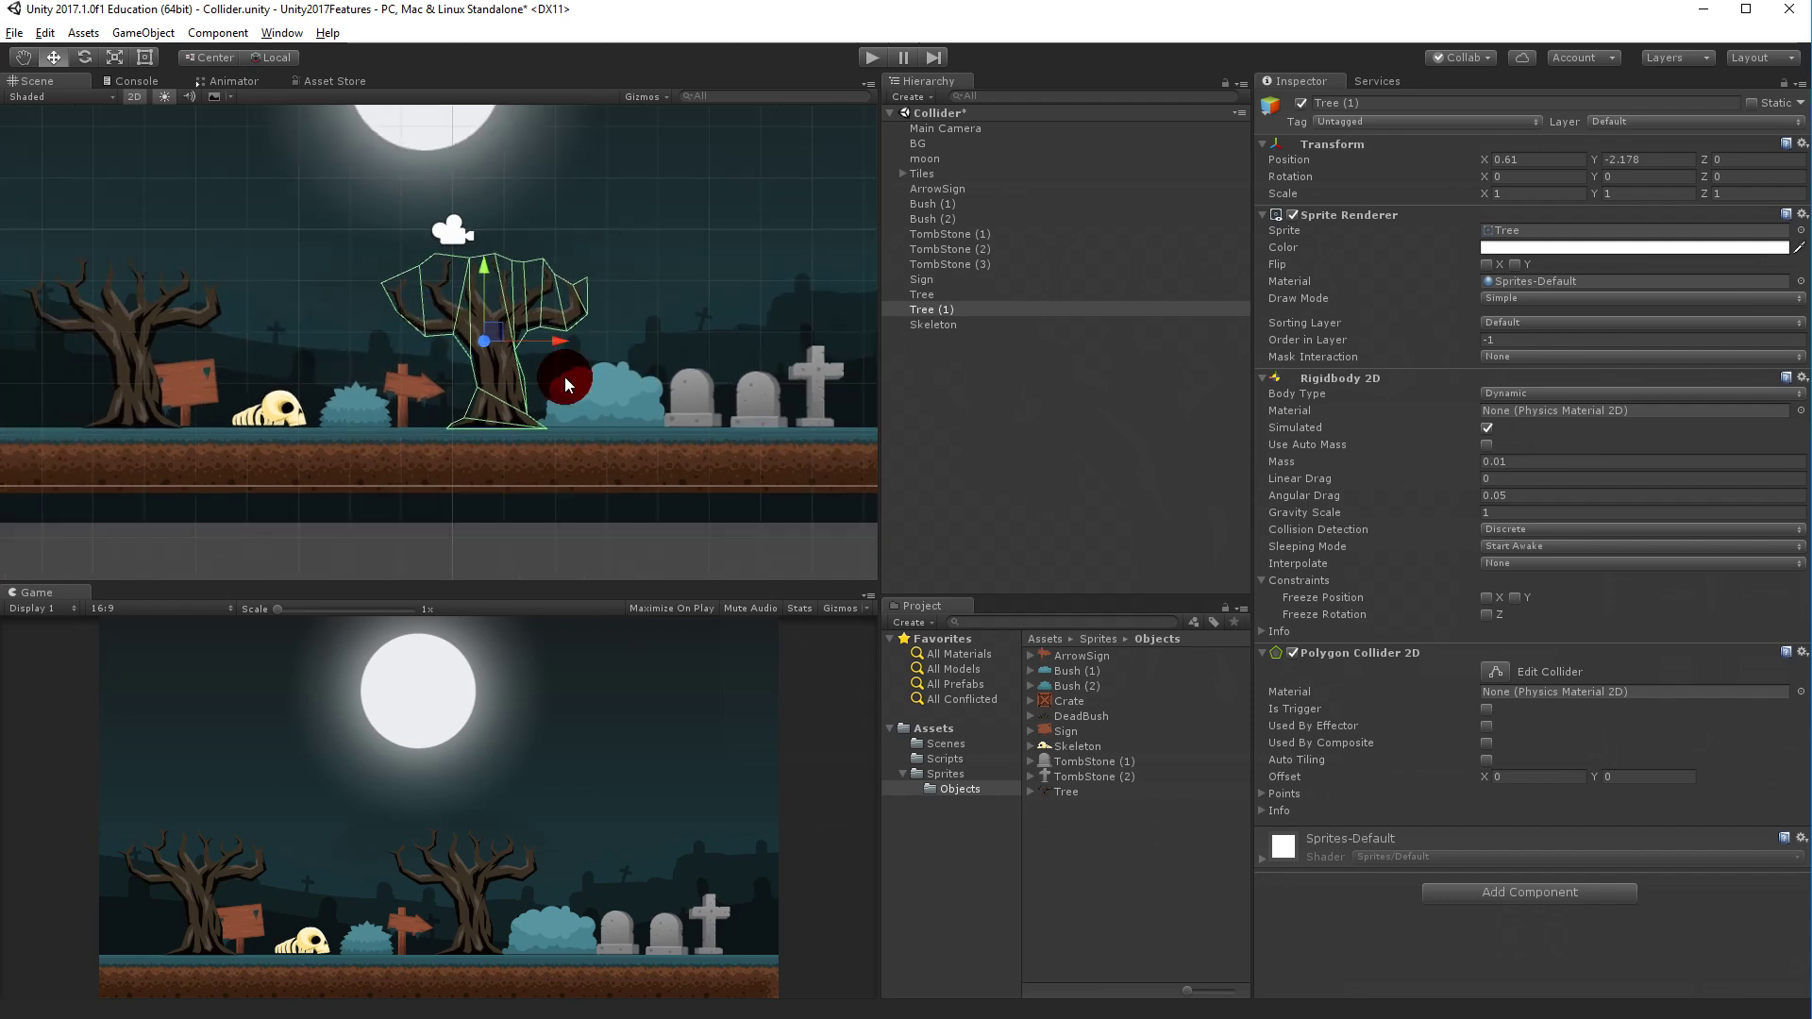
left_click(924, 309)
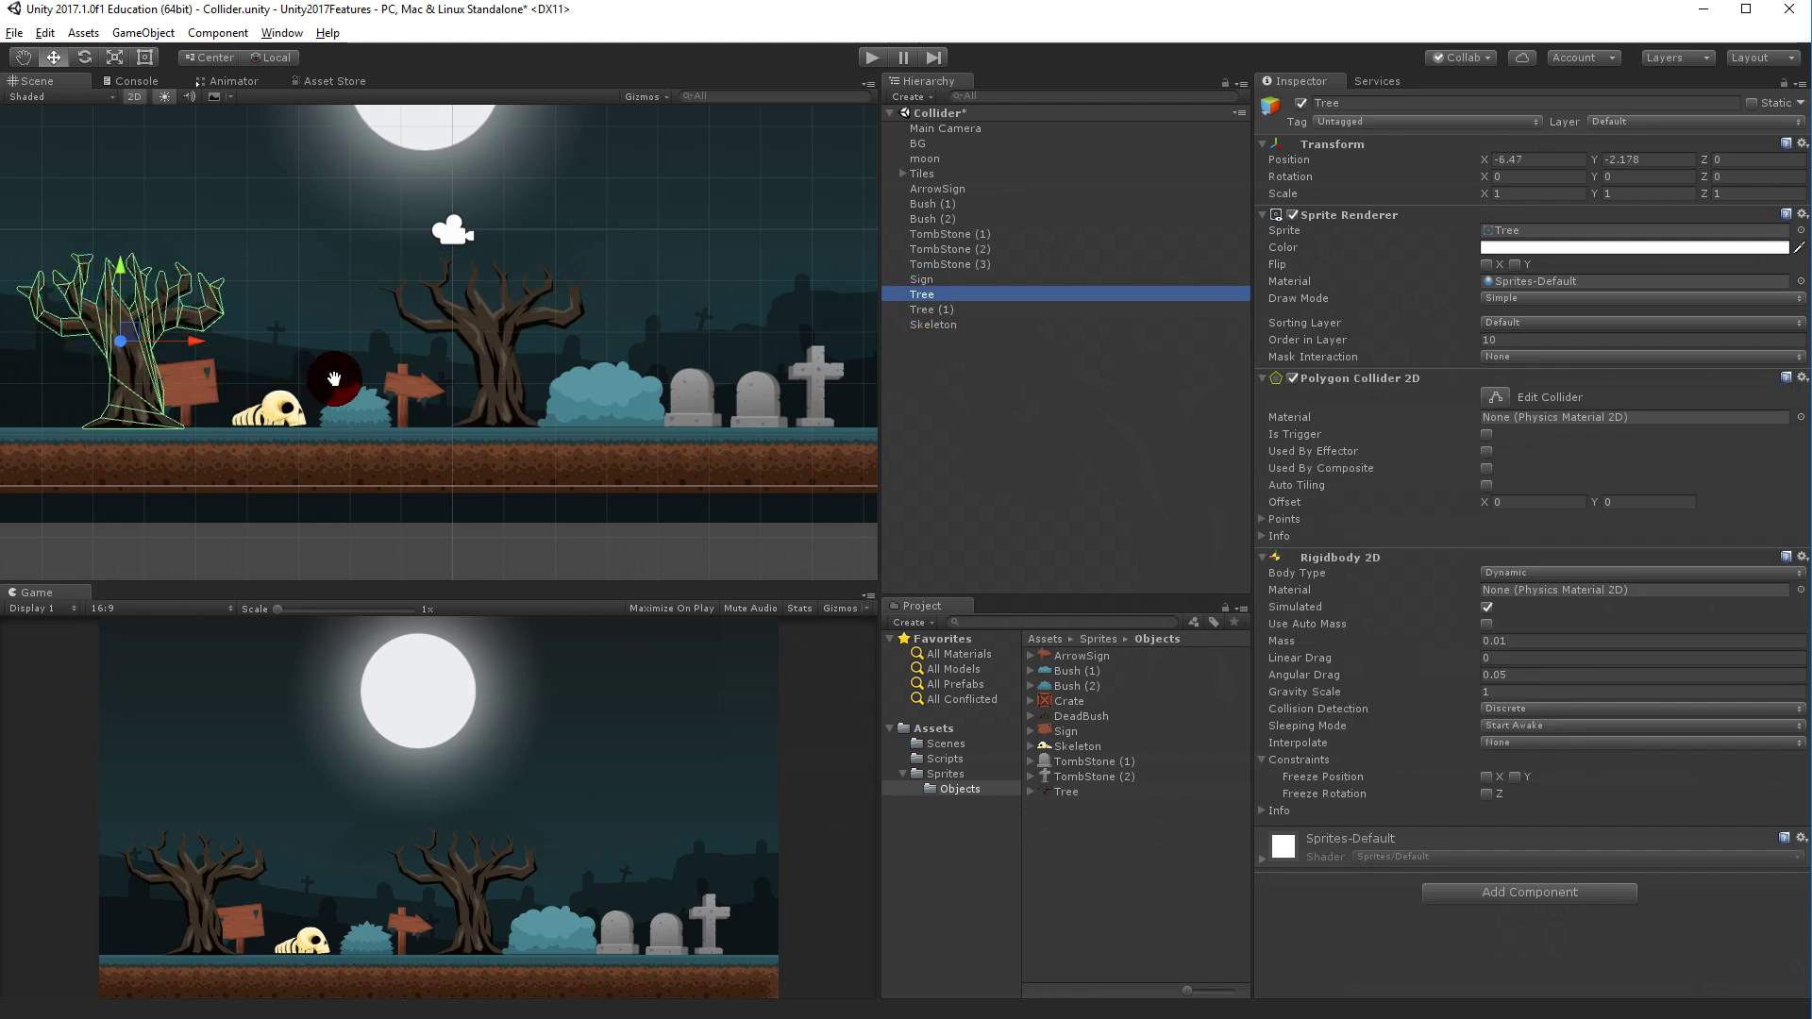
Compare the Polygon Collider 2D outlines of Tree and Tree (1) in the scene.
middle_click_drag(334, 378, 540, 391)
scroll(515, 370, "up", 6)
left_click(928, 314)
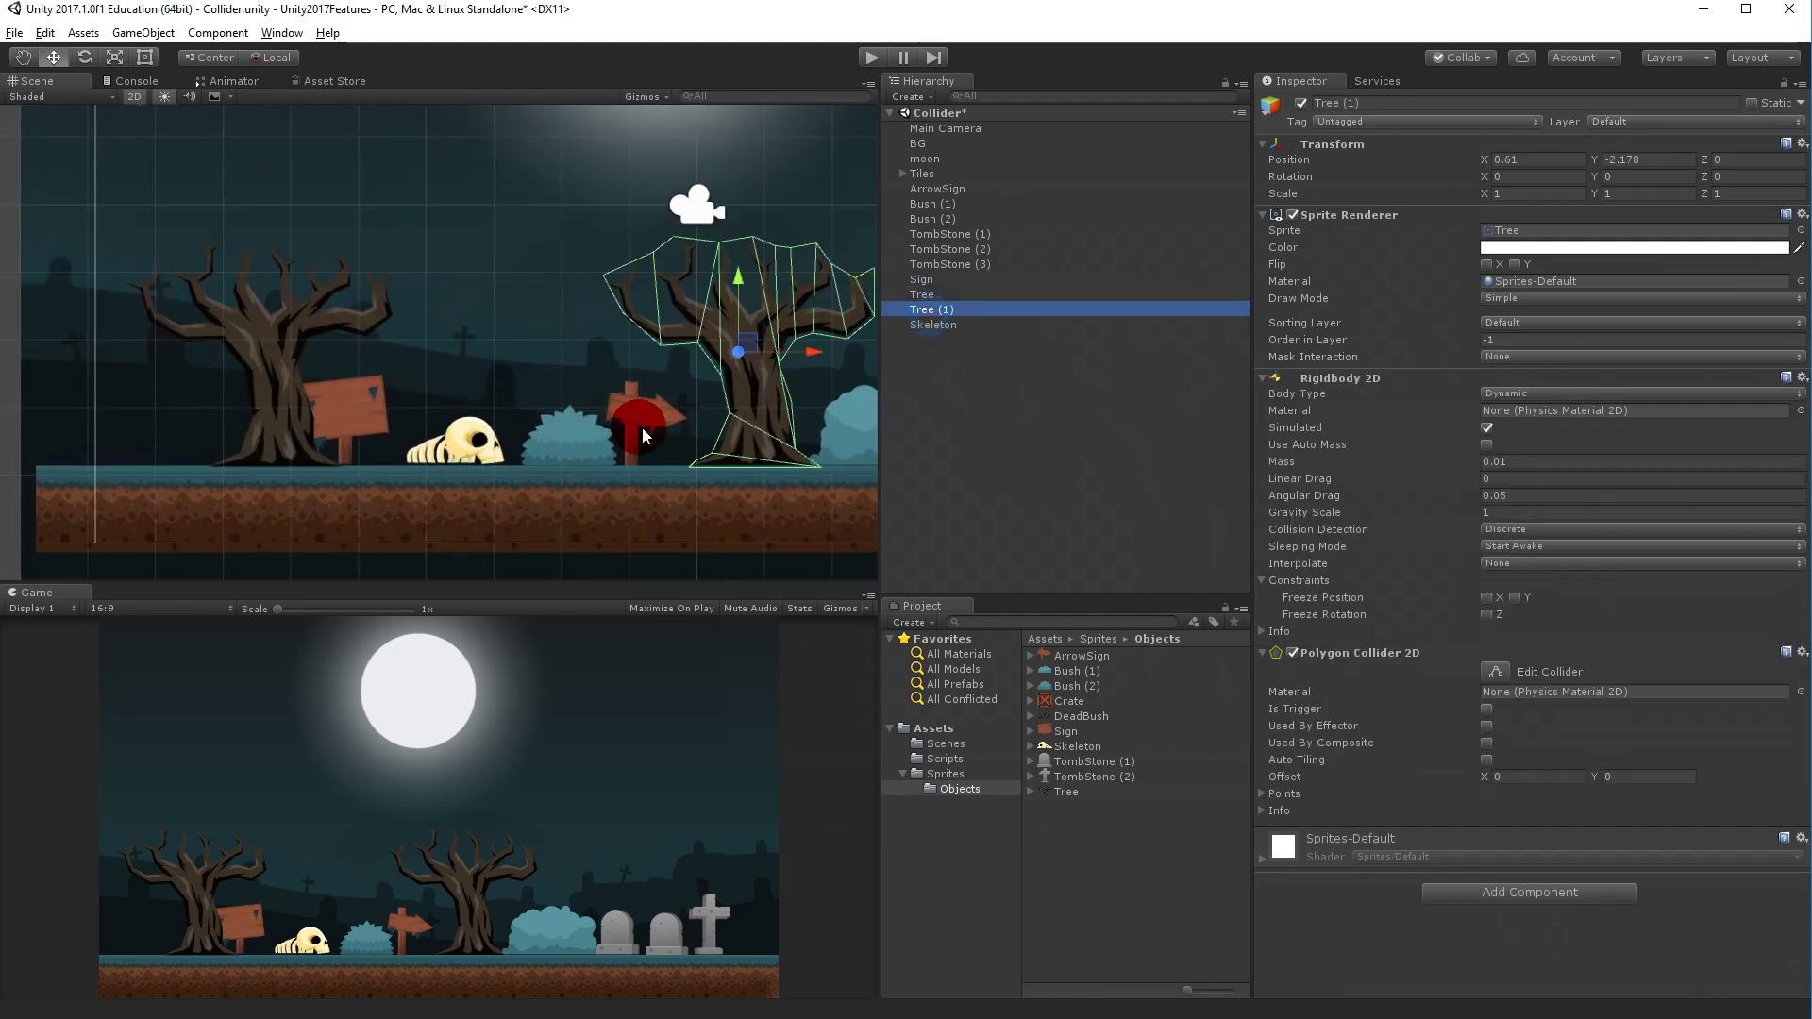
left_click(929, 294)
left_click(930, 308)
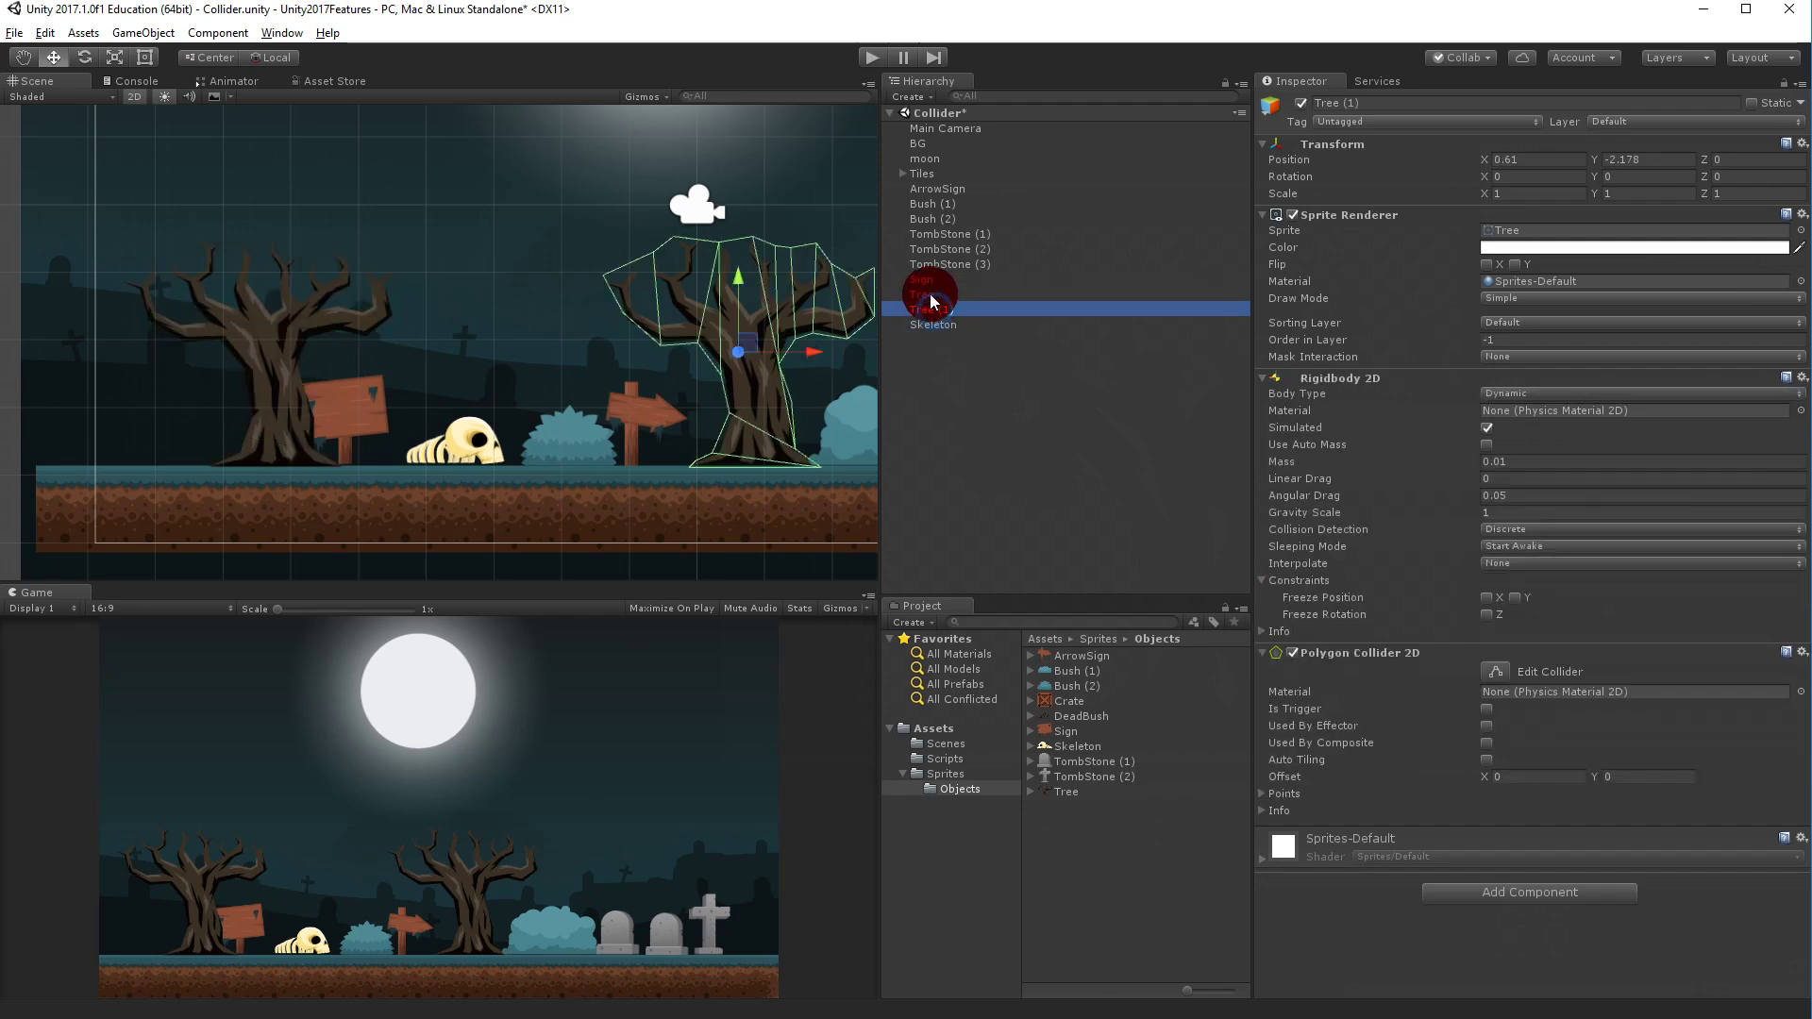
left_click(930, 296)
Inspect the collider outlines of ArrowSign and the three tombstones, looking closely at the cross-shaped TombStone (2).
left_click(648, 400)
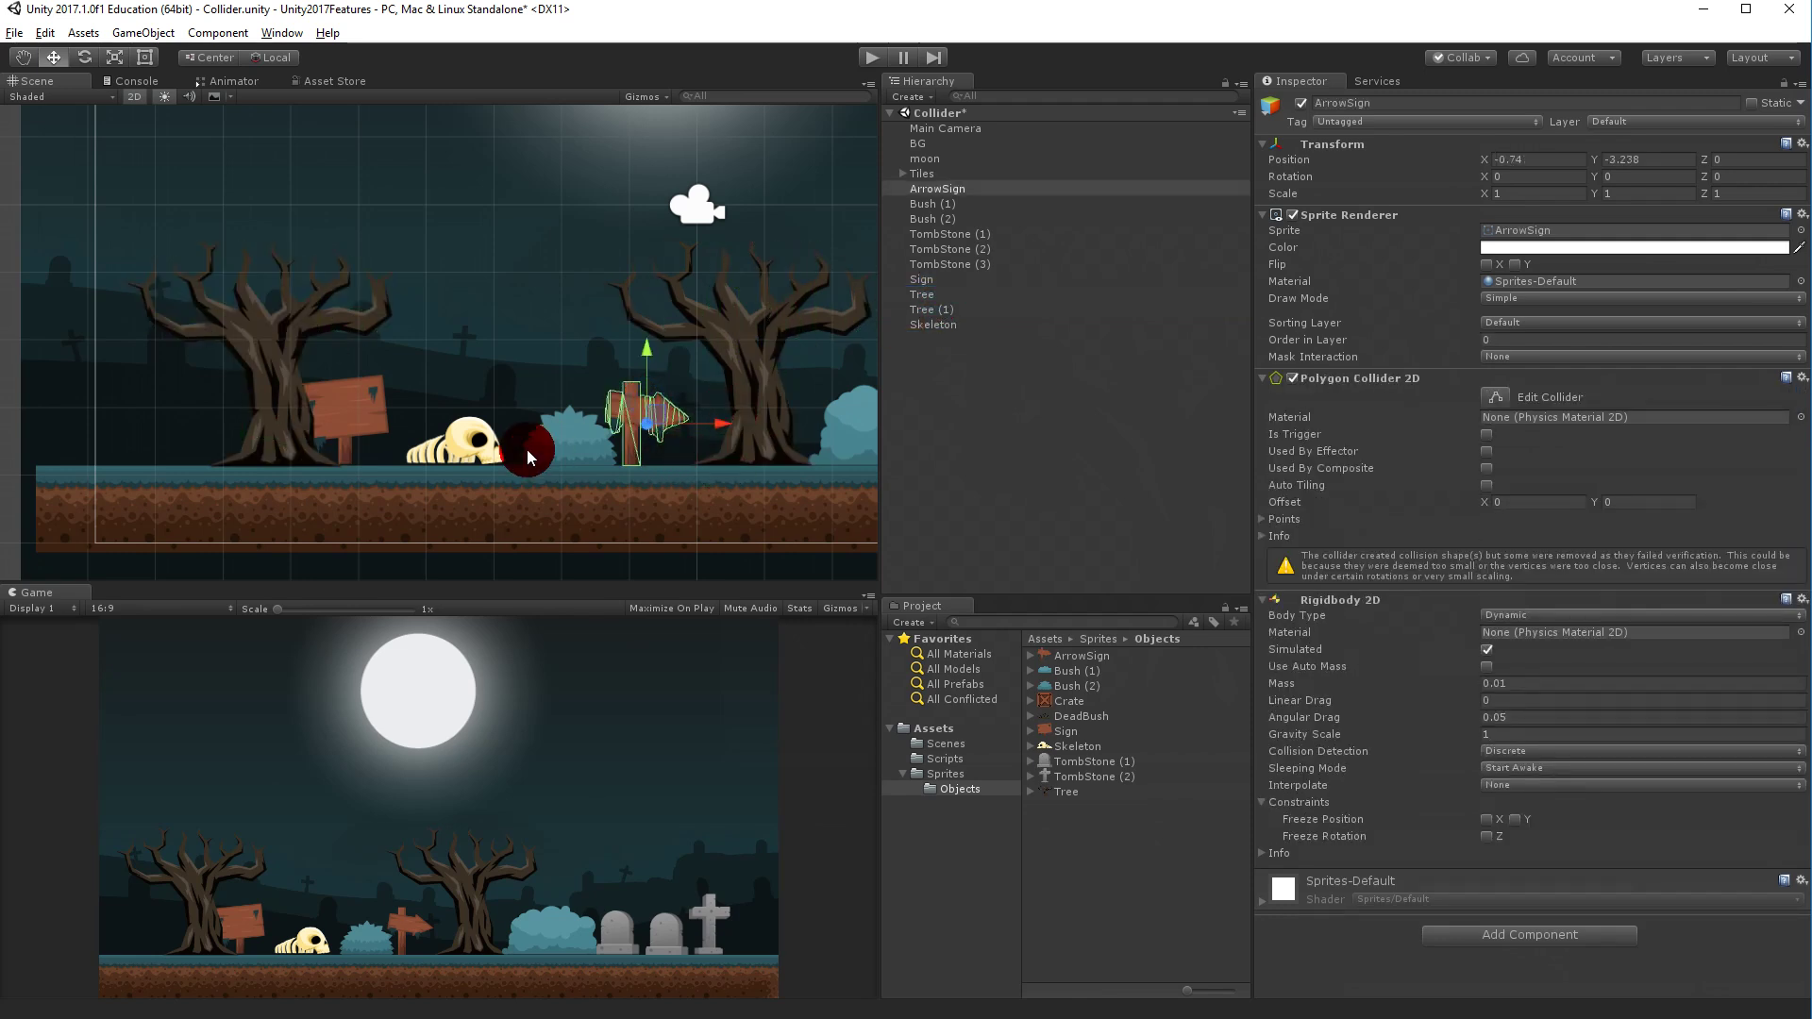
middle_click_drag(510, 399, 281, 367)
middle_click_drag(657, 378, 421, 369)
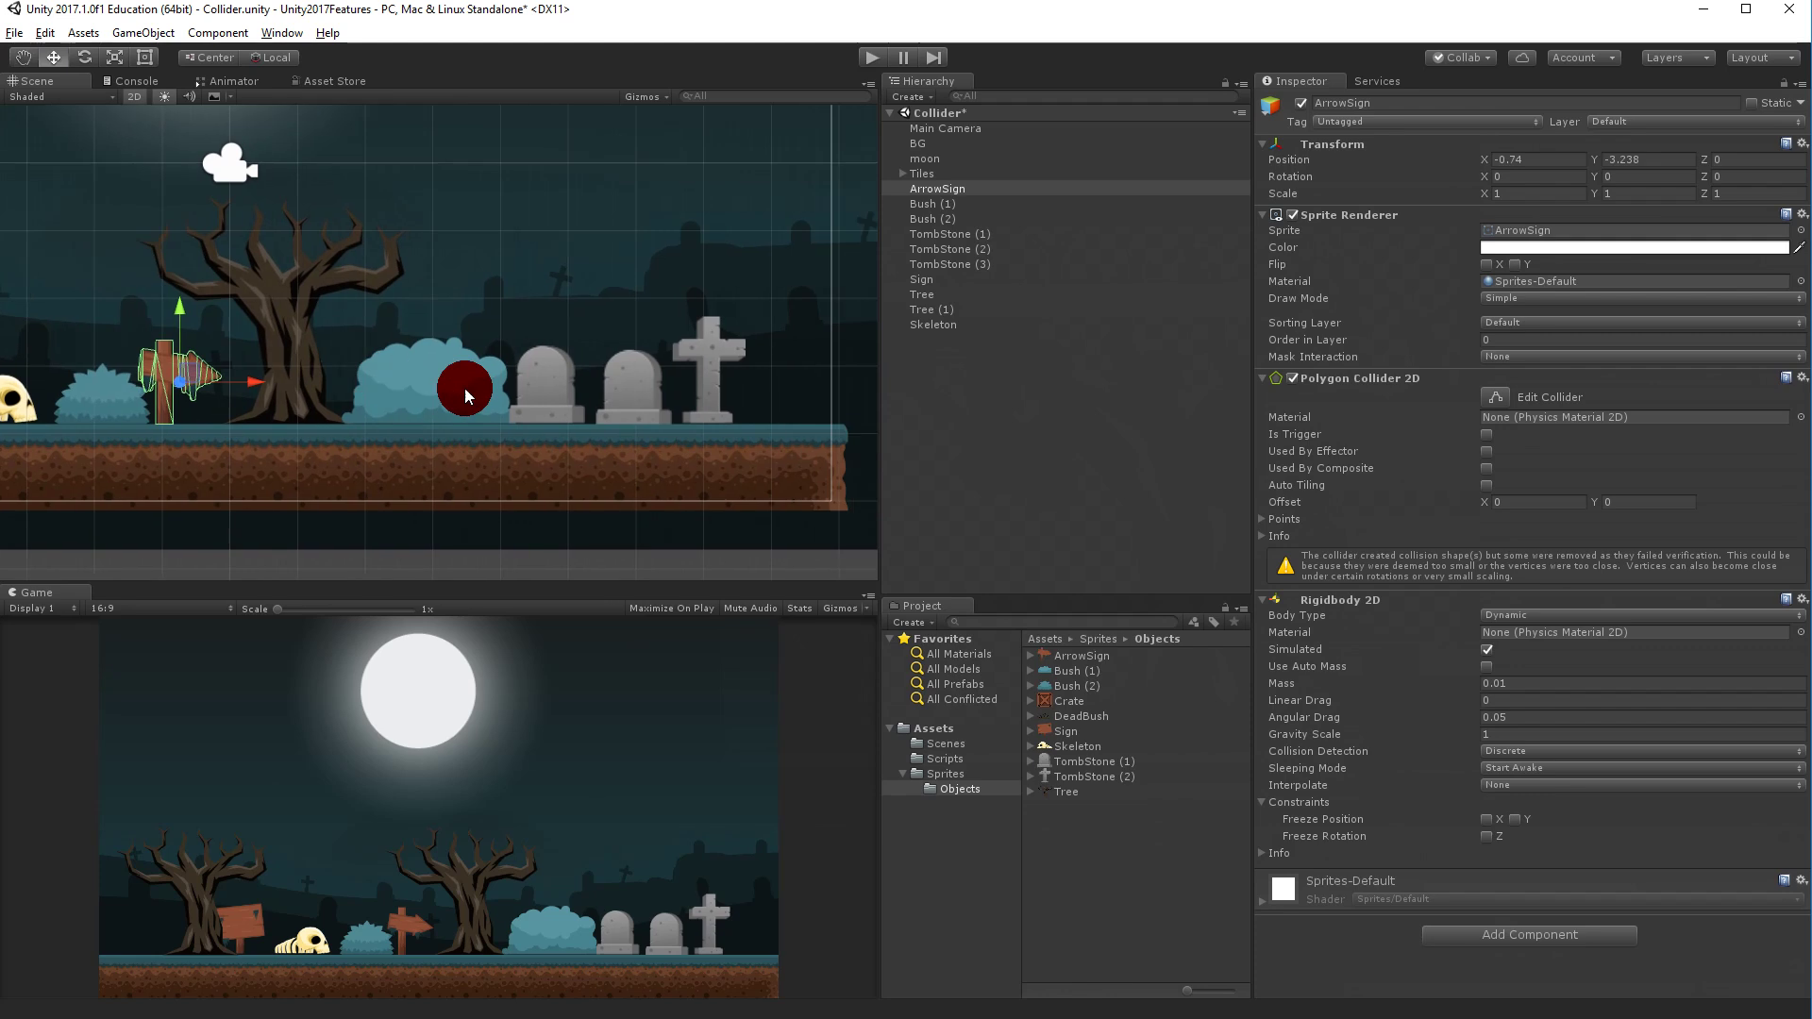
left_click(551, 382)
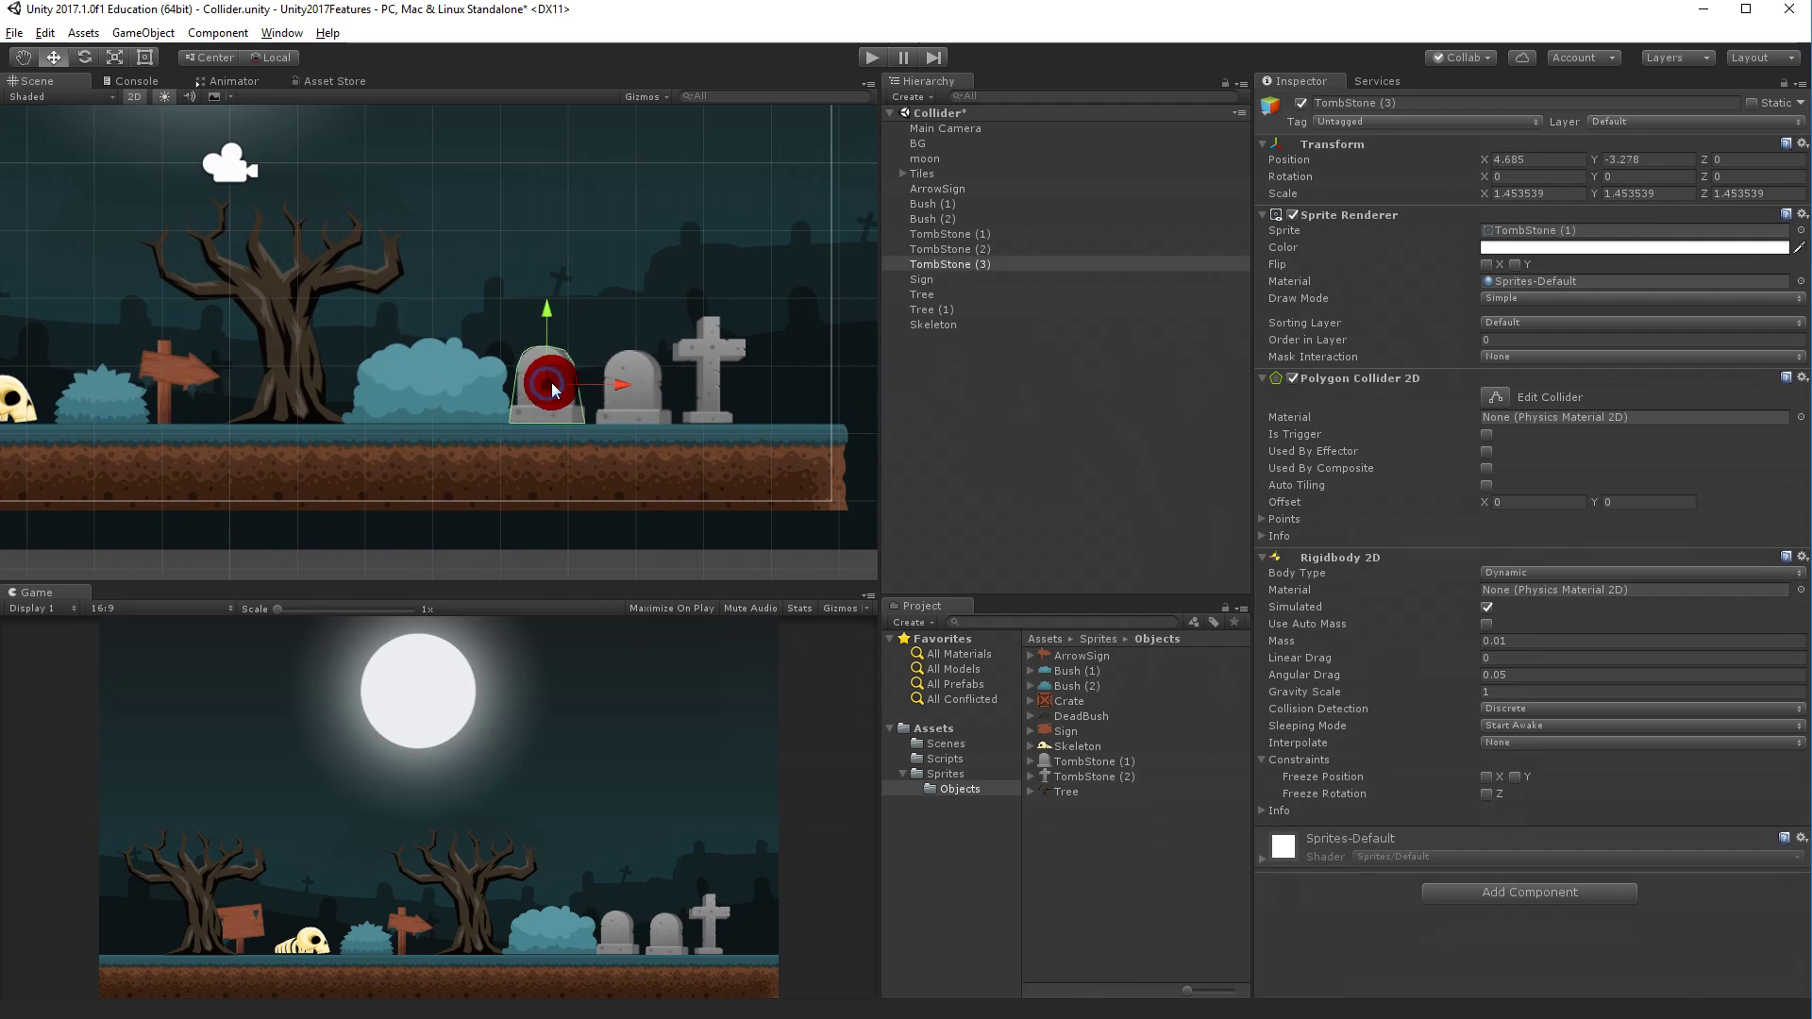
left_click(635, 375)
left_click(708, 347)
scroll(769, 363, "up", 1)
scroll(764, 372, "up", 1)
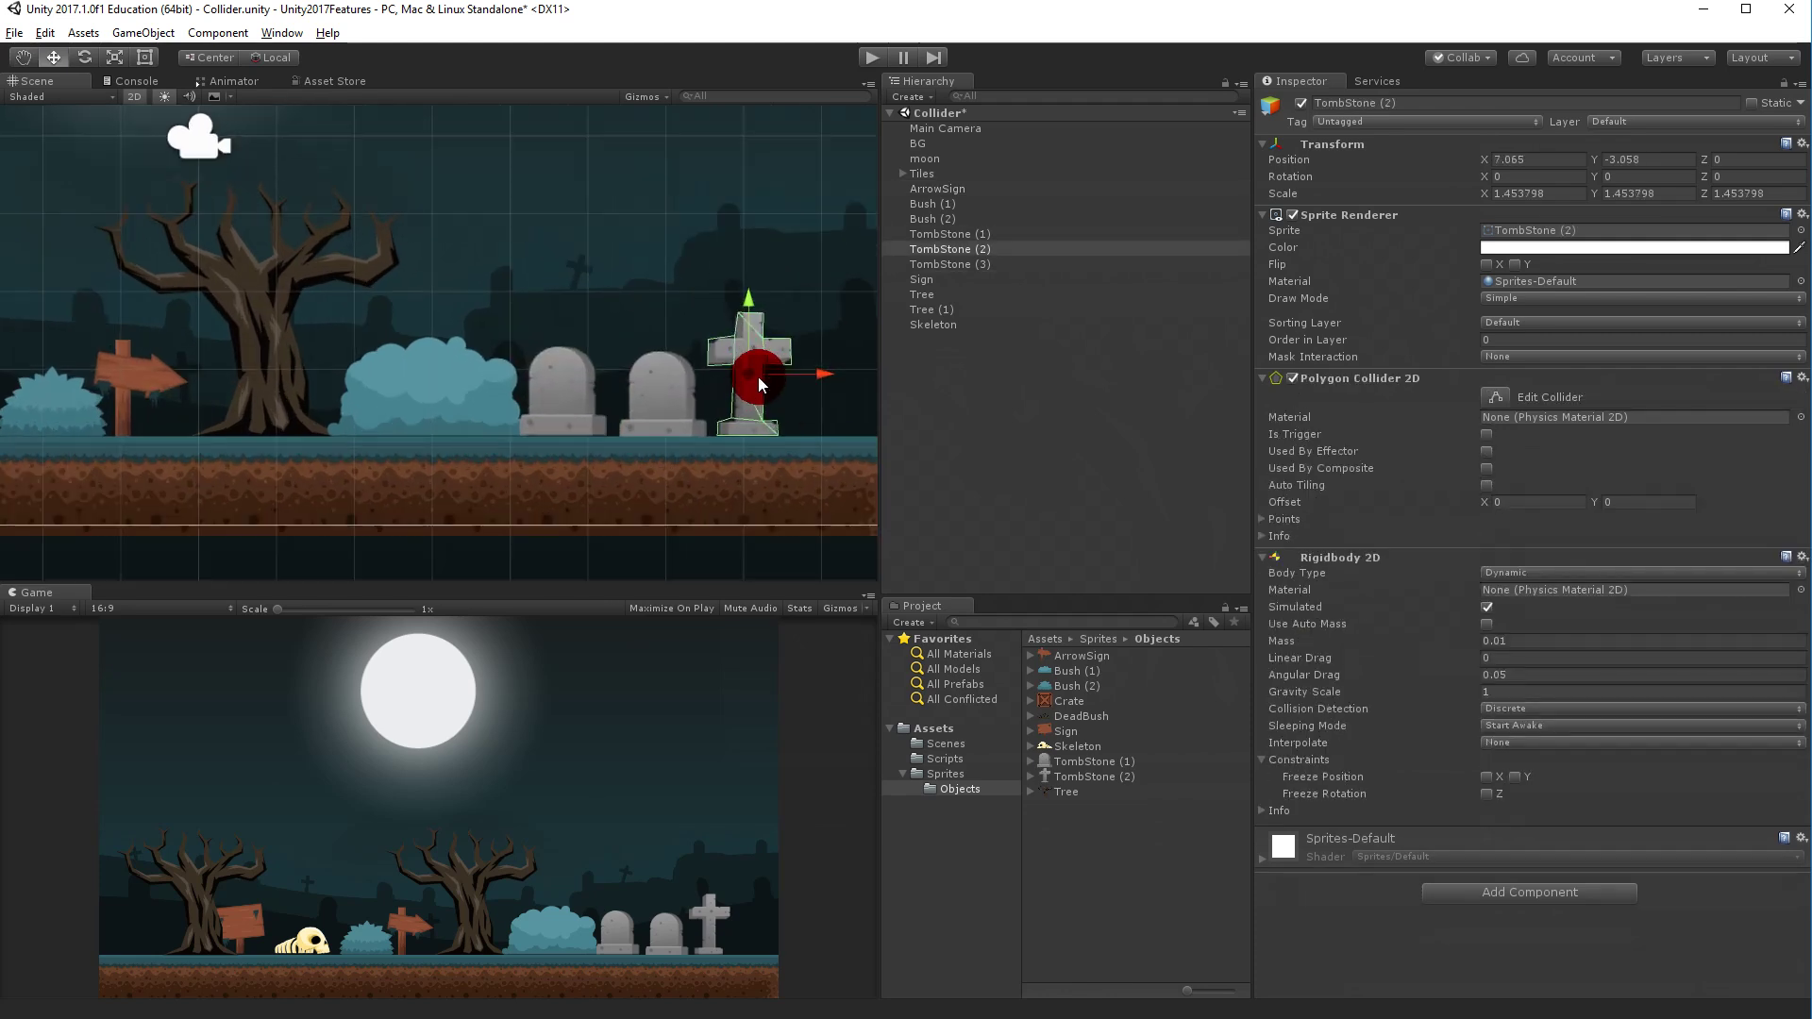
middle_click_drag(667, 297, 455, 283)
scroll(648, 296, "up", 14)
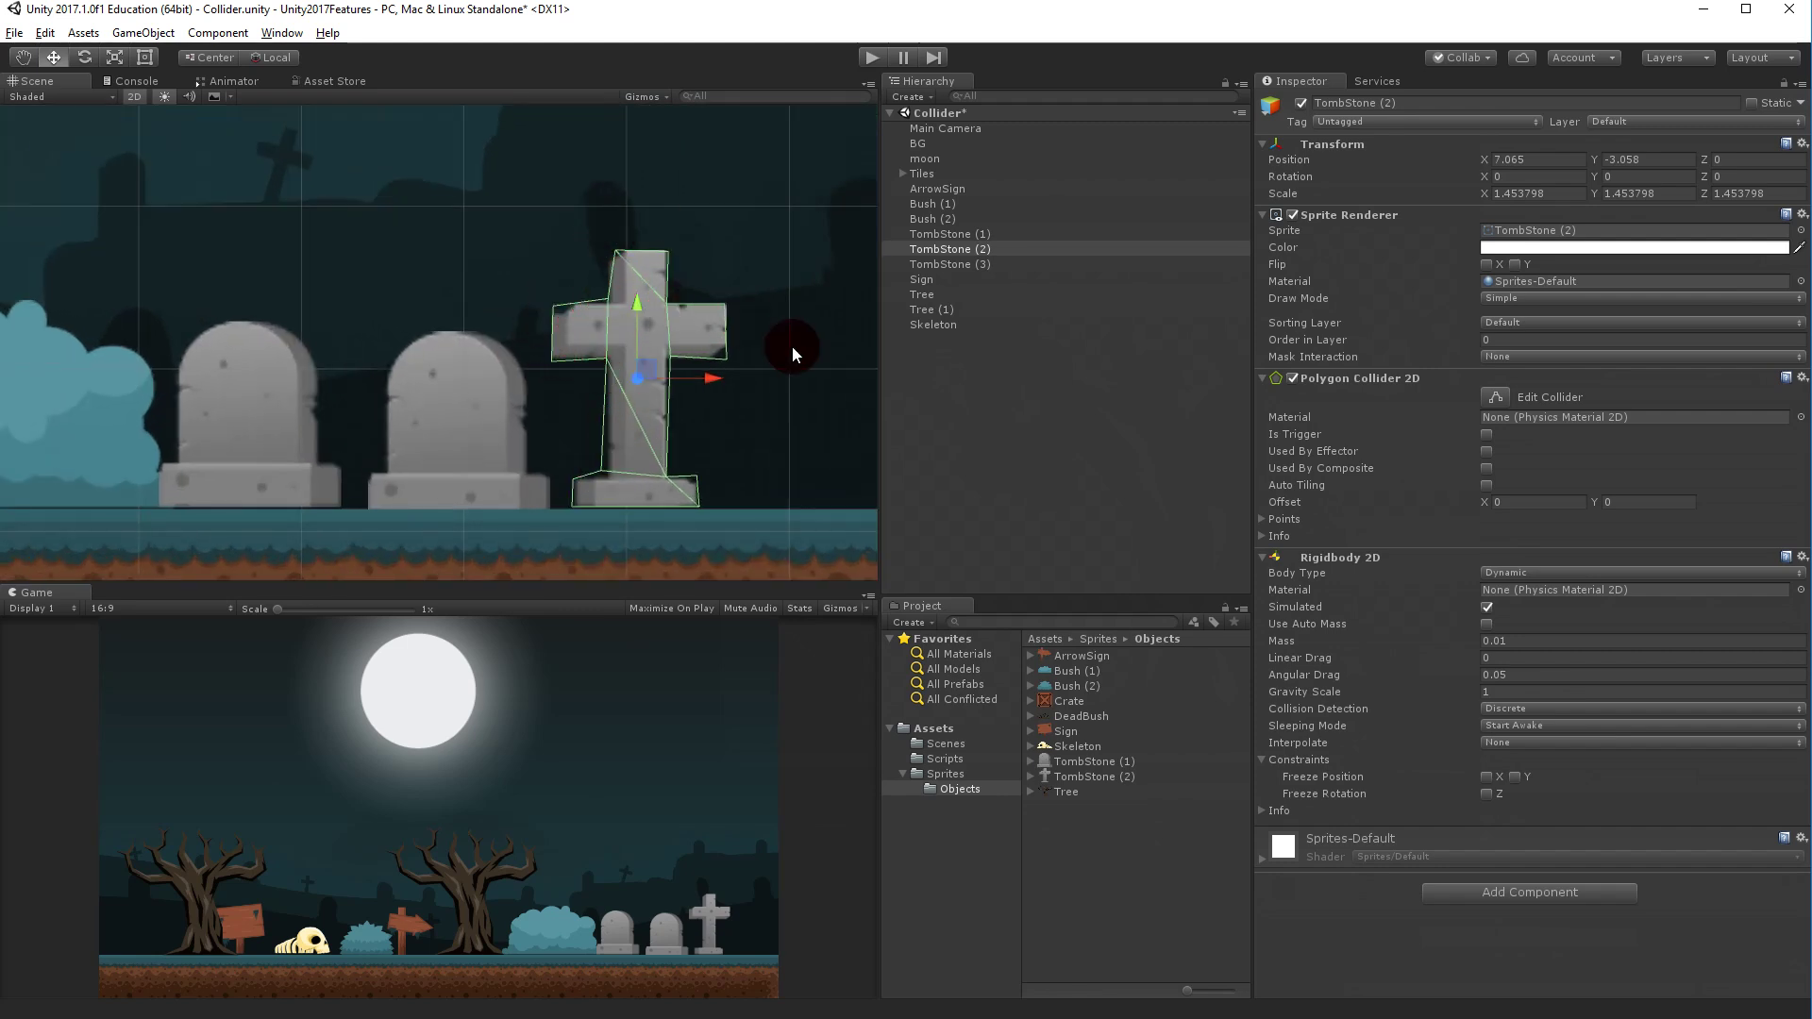
Generate a custom physics shape for the TombStone (2) sprite in the Sprite Editor, apply it and close the editor.
left_click(1095, 775)
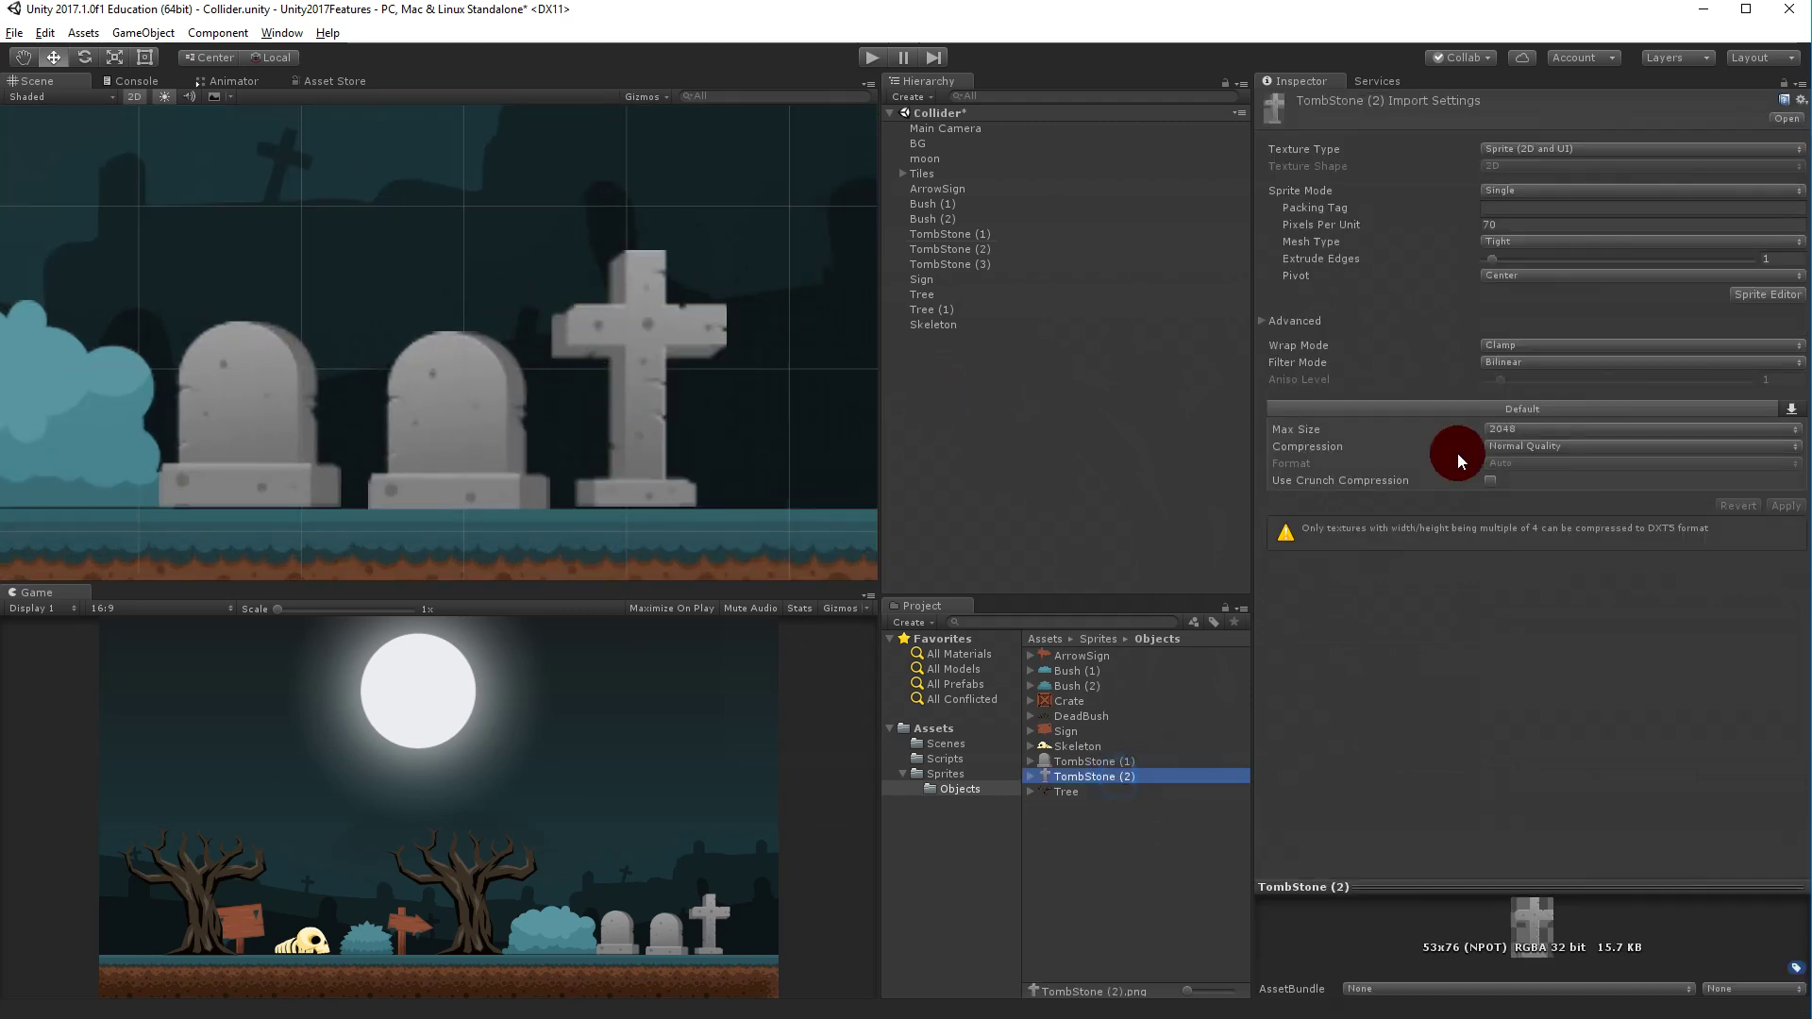
left_click(1736, 295)
left_click(731, 191)
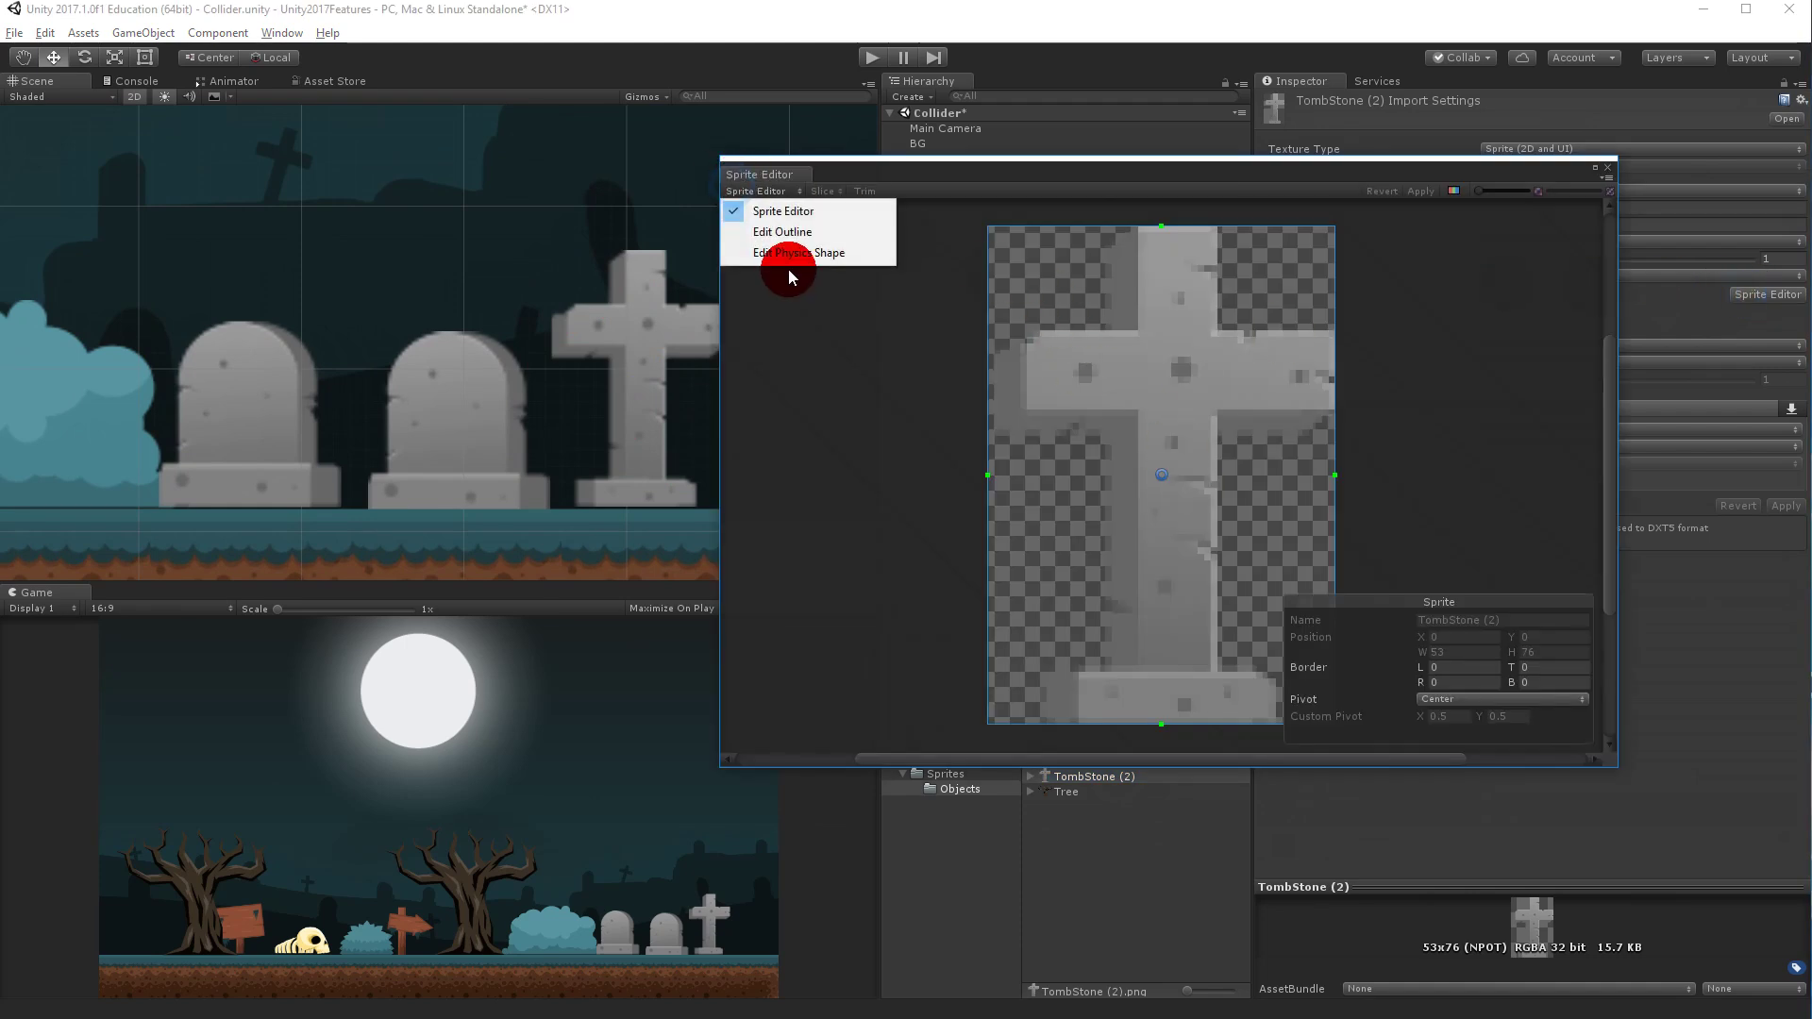
left_click(789, 257)
left_click_drag(991, 232, 1413, 755)
left_click(1123, 252)
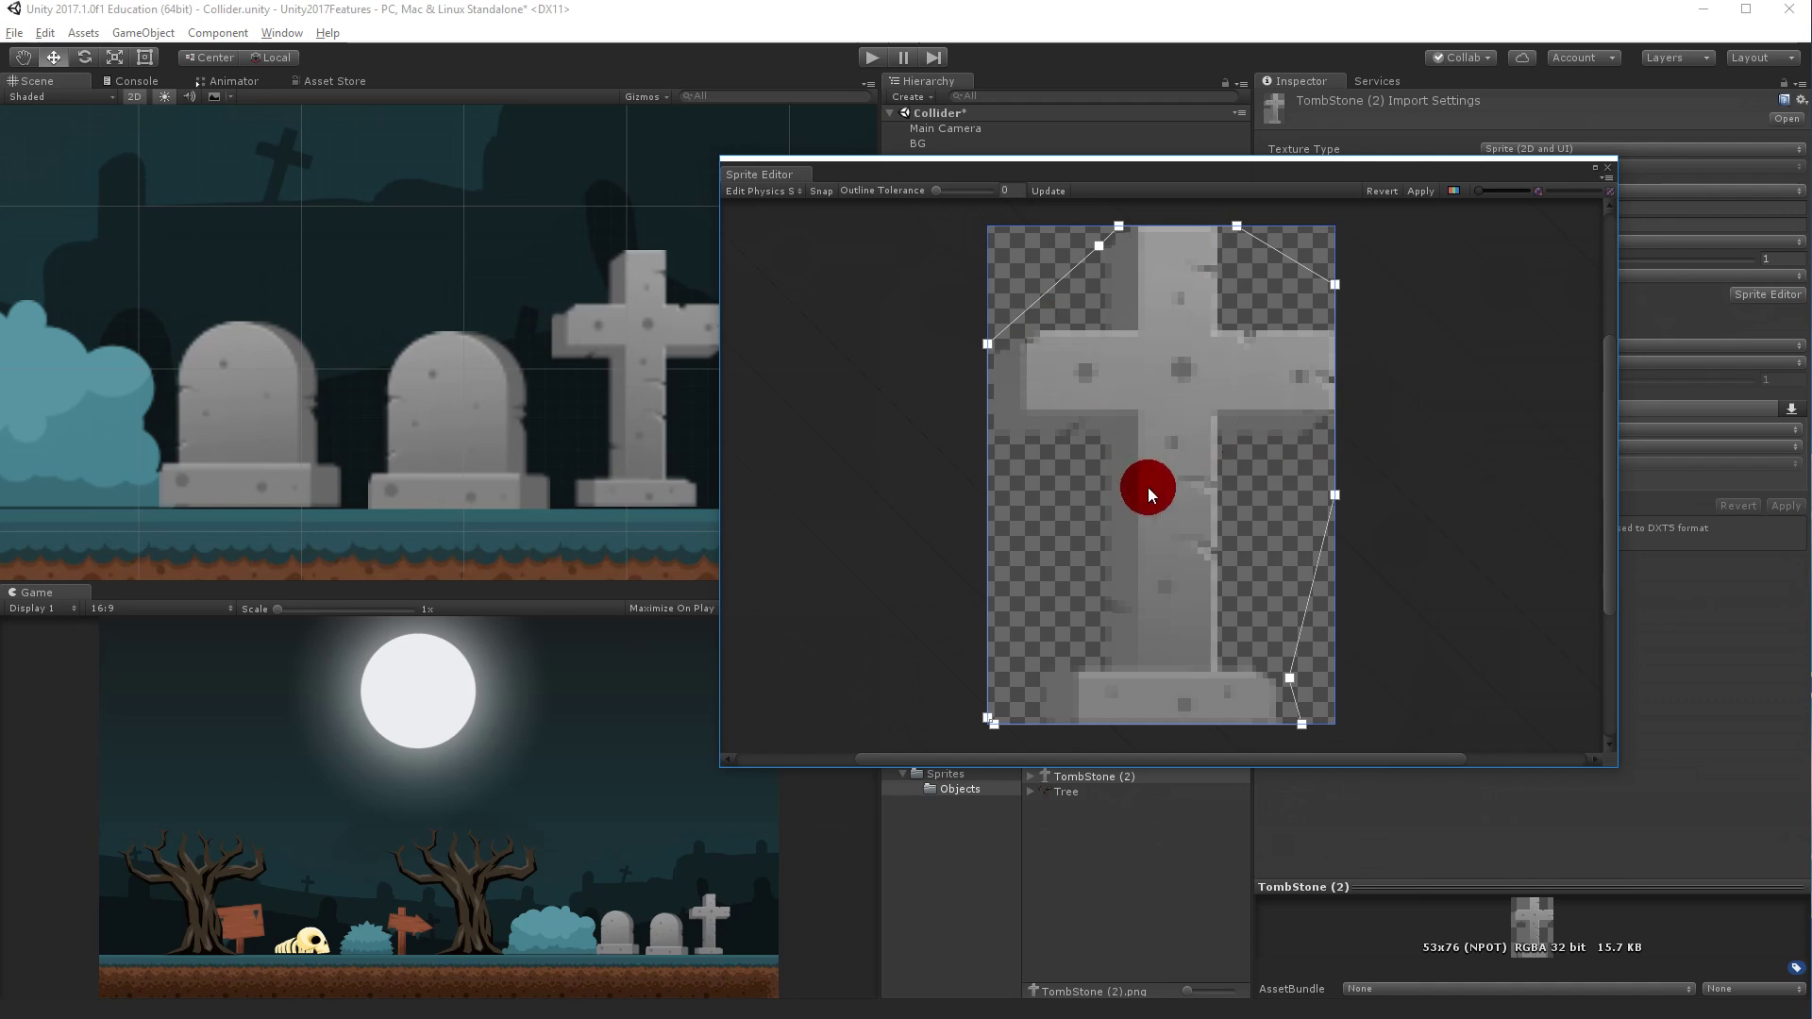
left_click(1420, 191)
left_click(1587, 176)
Reset the Polygon Collider 2D on the TombStone (2) object to load the generated rough physics shape.
left_click(724, 337)
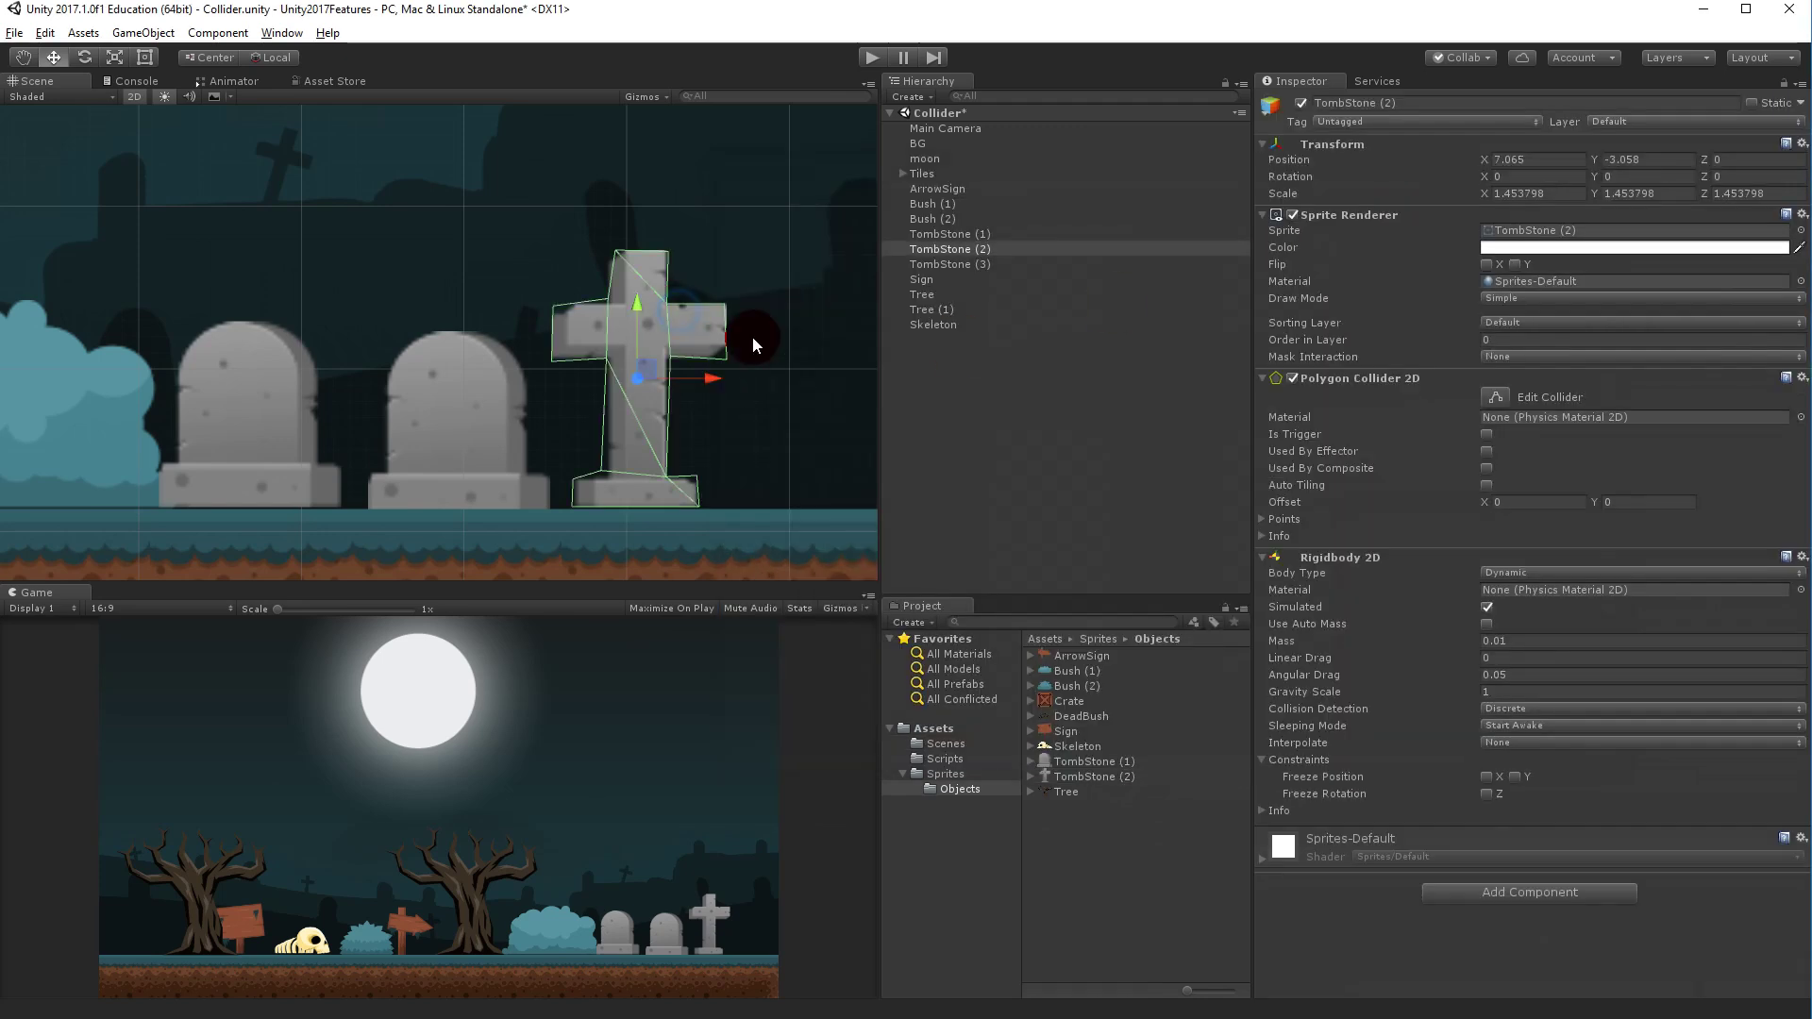
right_click(1368, 370)
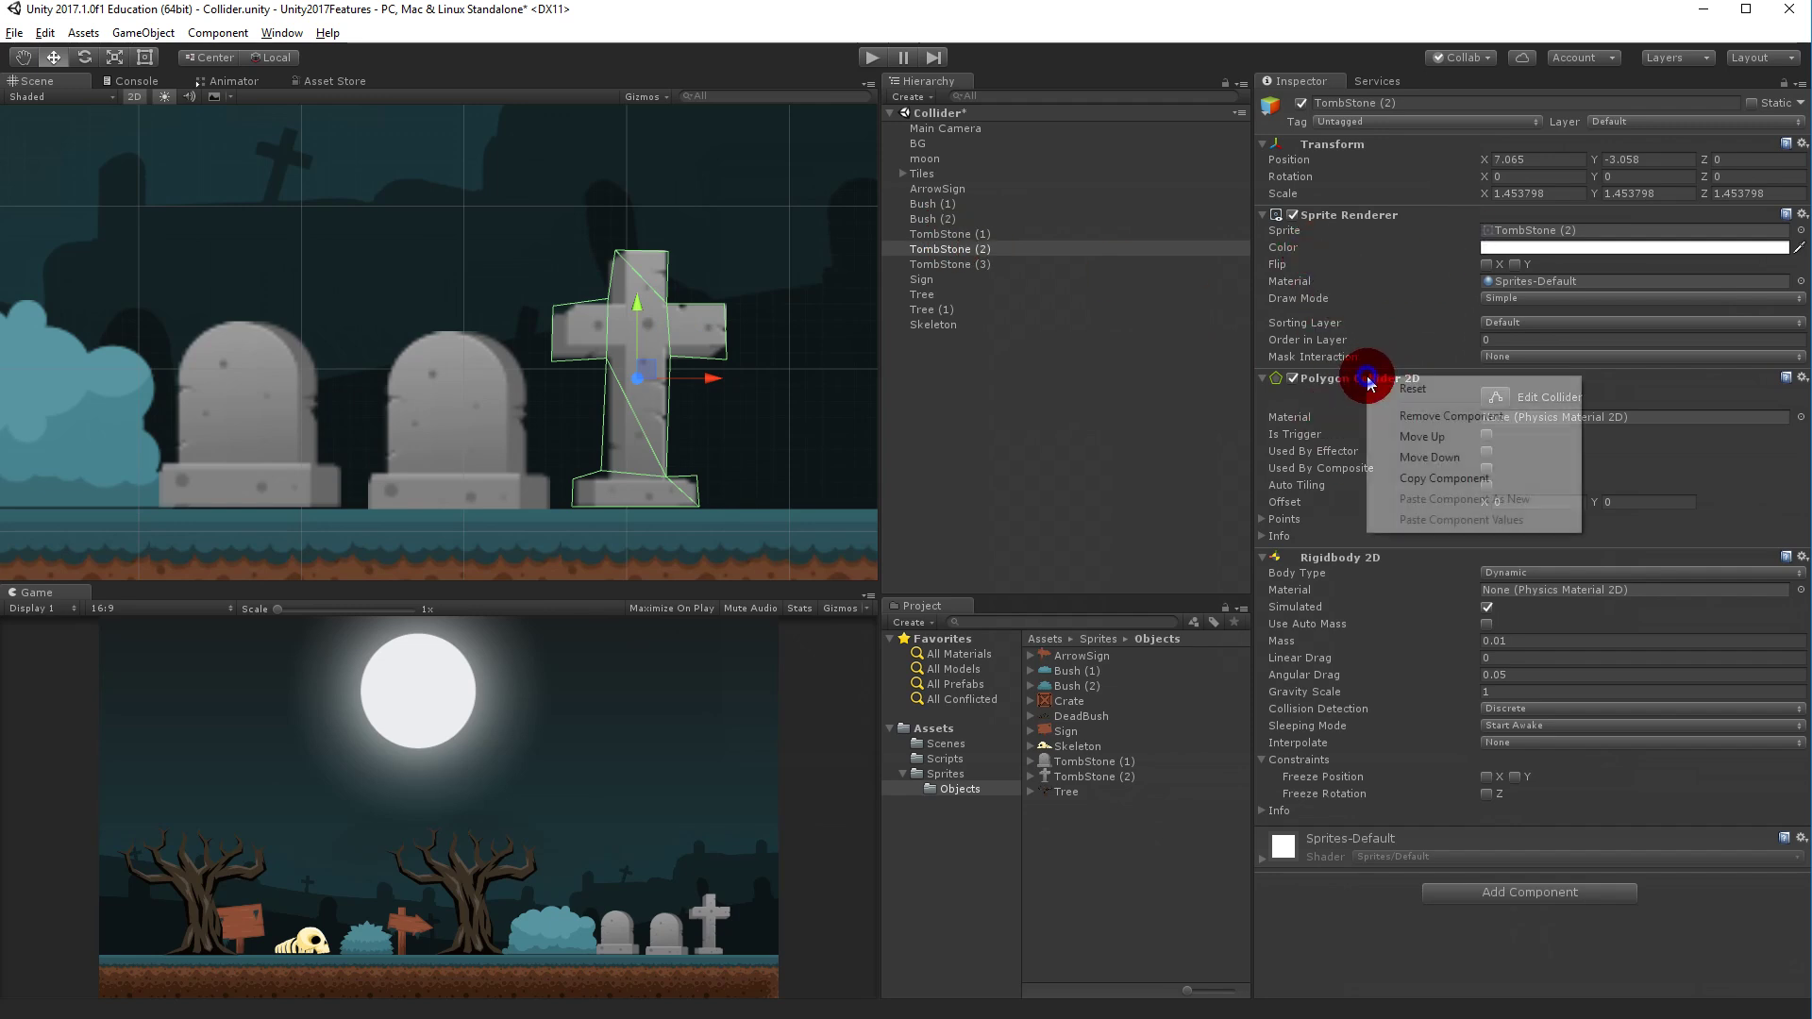
left_click(1457, 393)
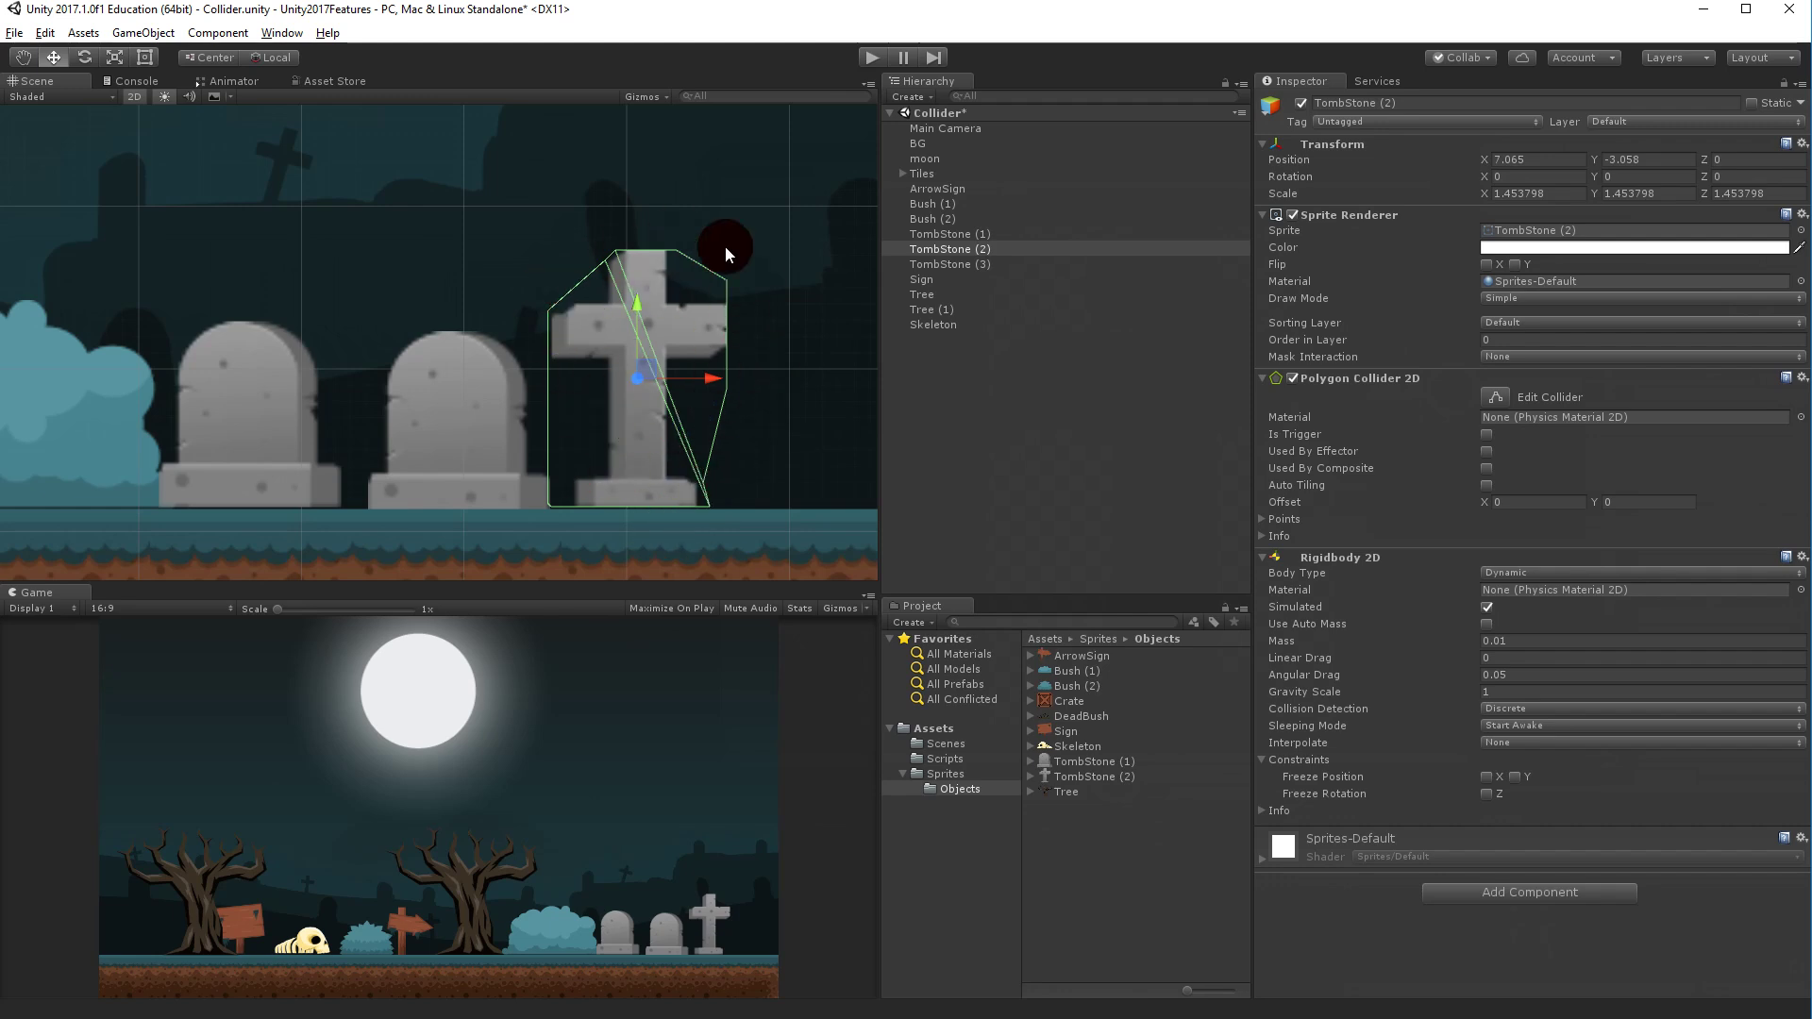
Reopen the TombStone (2) sprite in the Sprite Editor and switch to editing its physics shape.
left_click(1083, 775)
left_click(1767, 295)
left_click(1019, 326)
left_click(760, 191)
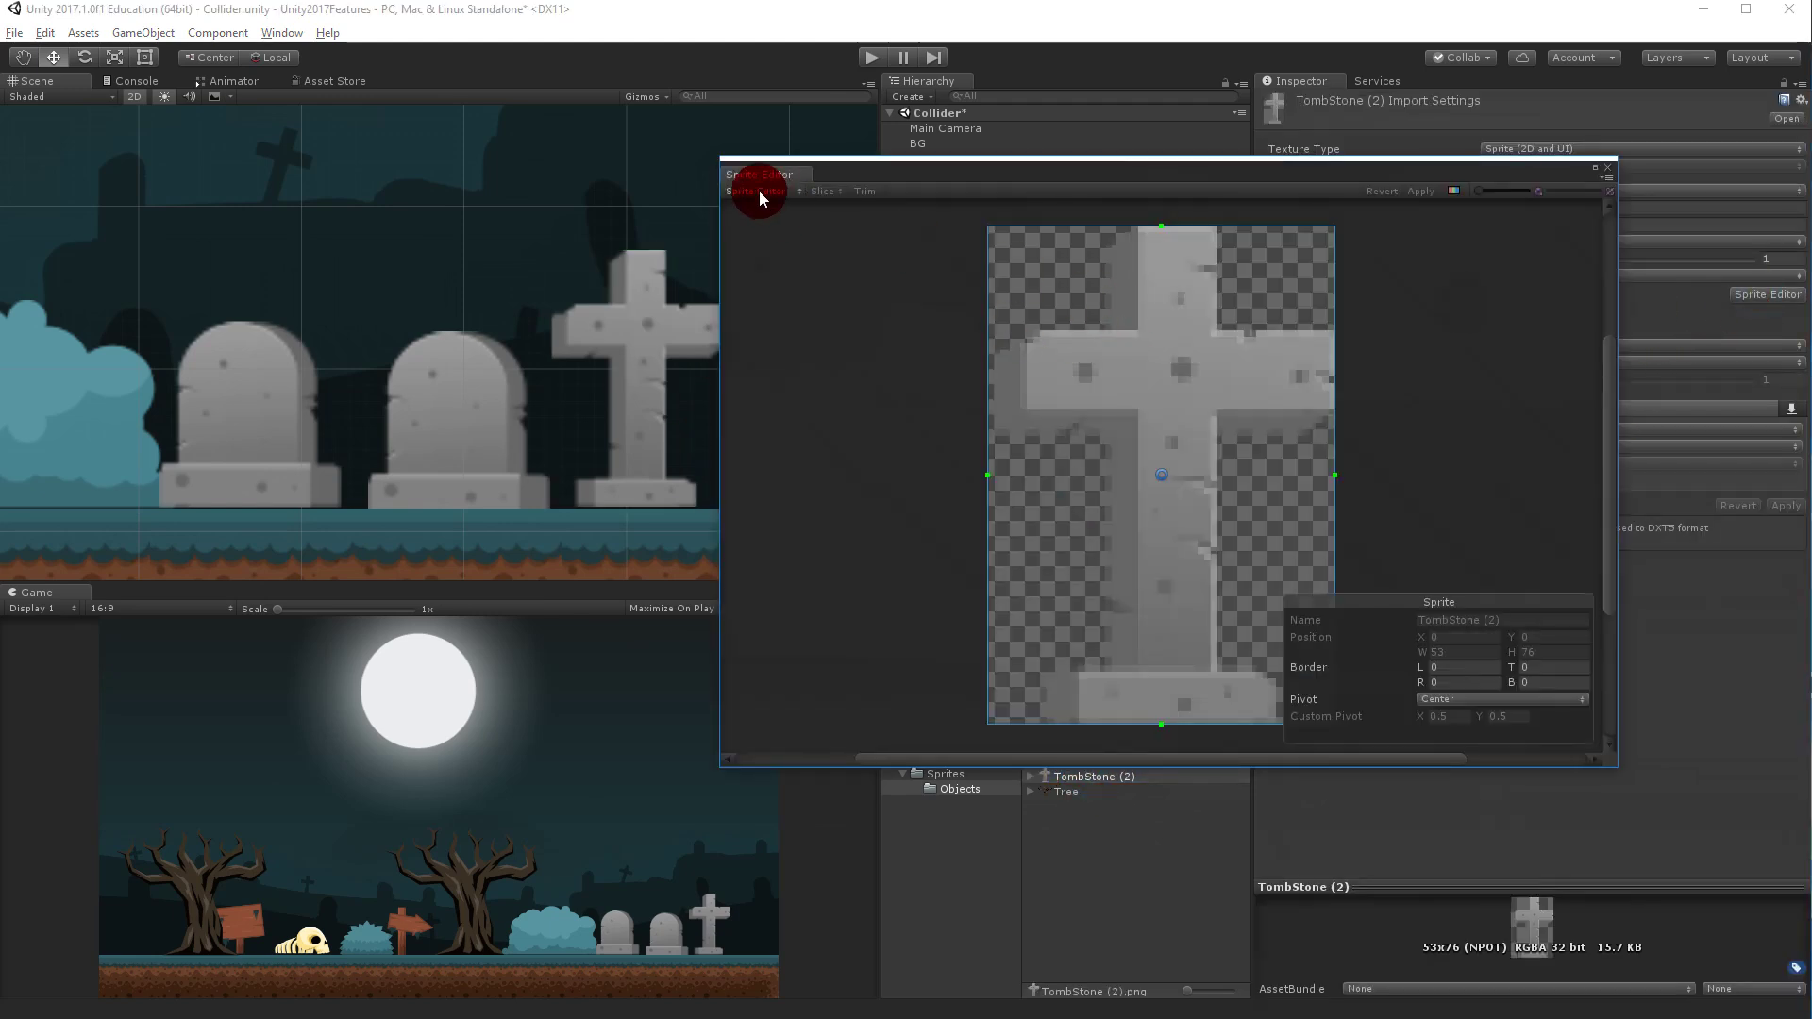
left_click(797, 243)
left_click(1104, 372)
Fit the outline to the inner corners above both cross arms and to the end of the right arm.
left_click(984, 343)
left_click(1099, 247)
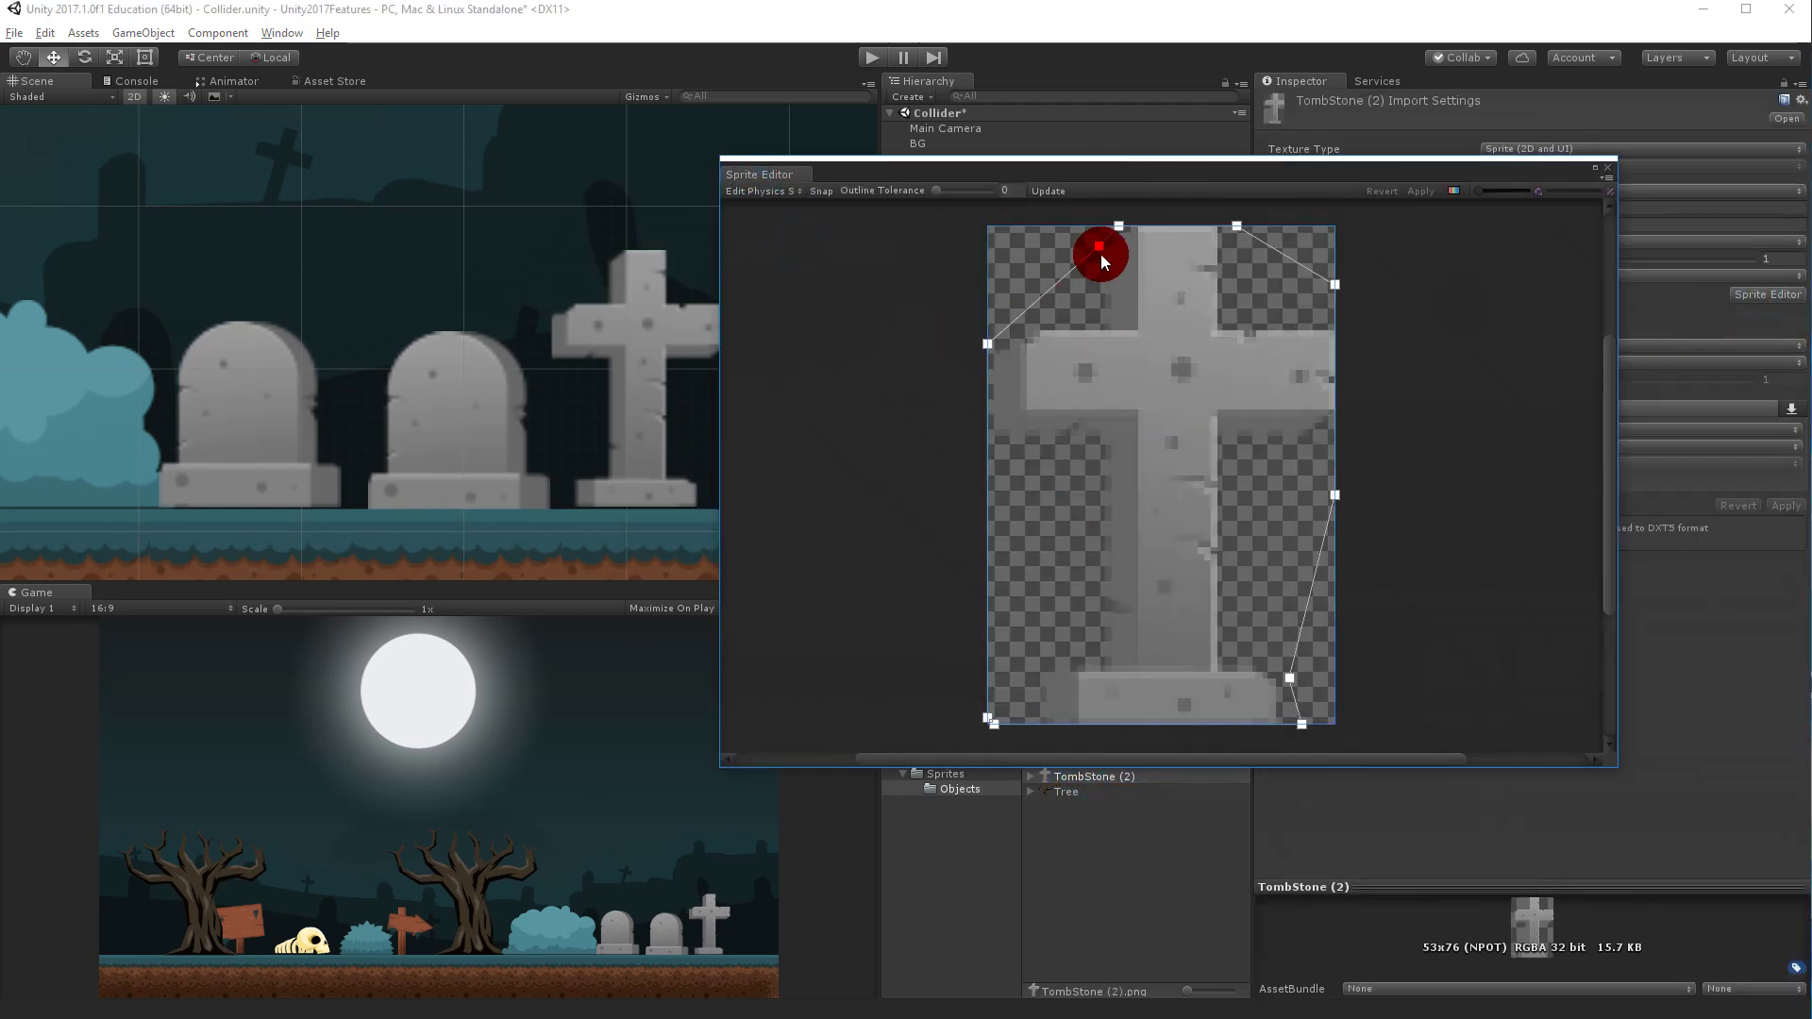
left_click_drag(1101, 249, 1100, 323)
left_click_drag(1334, 283, 1223, 317)
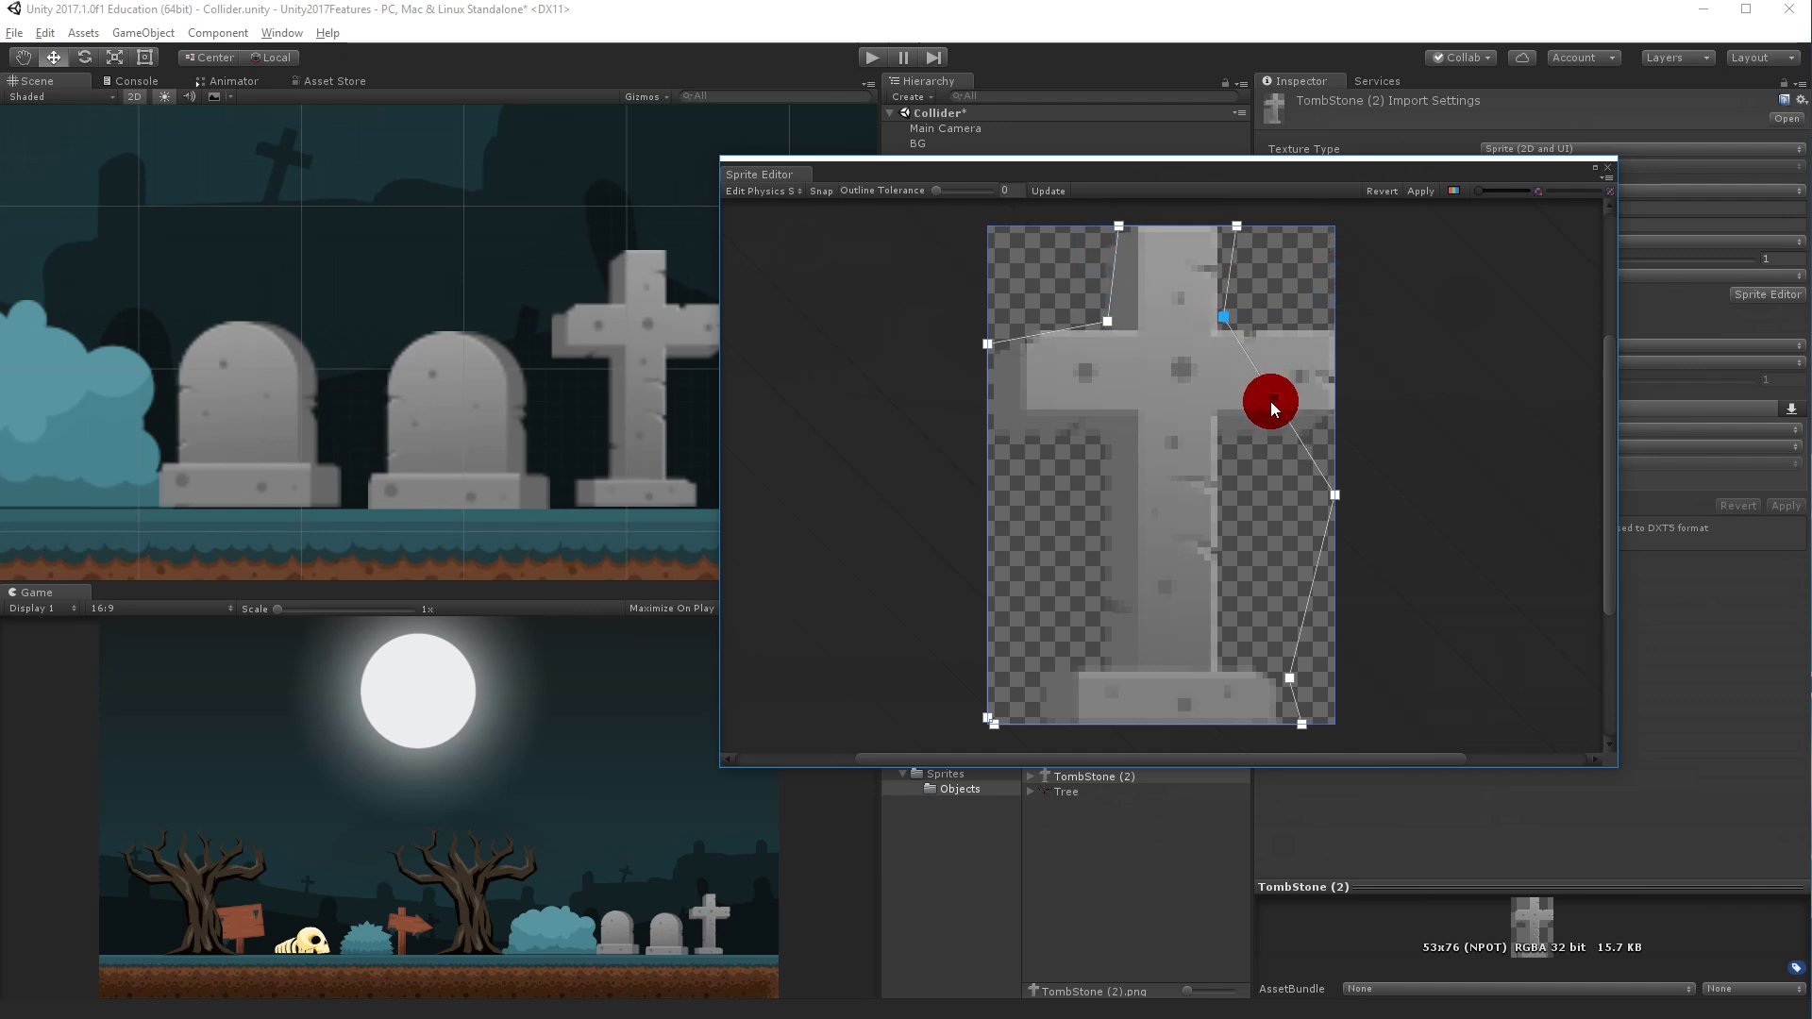
left_click_drag(1270, 400, 1331, 328)
left_click_drag(1333, 494, 1340, 434)
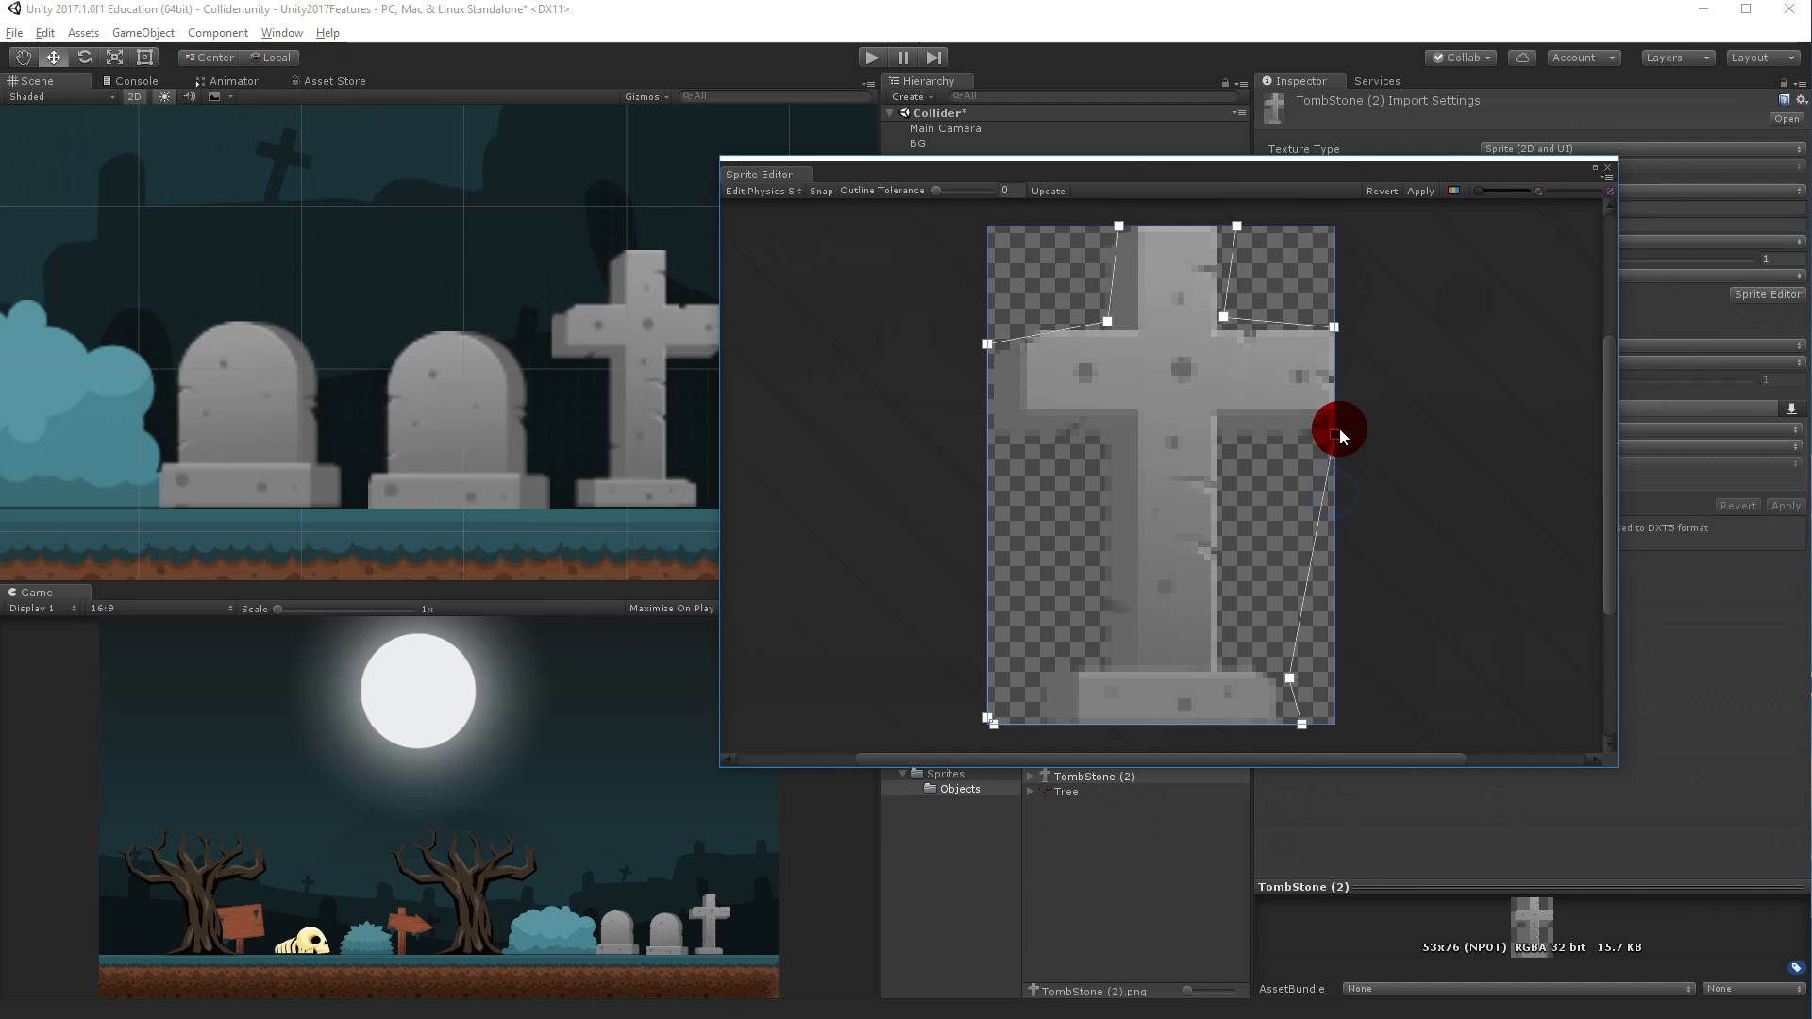
Fit the outline beneath the right arm, down the right side of the shaft and around the base's right end.
left_click_drag(1317, 494, 1223, 433)
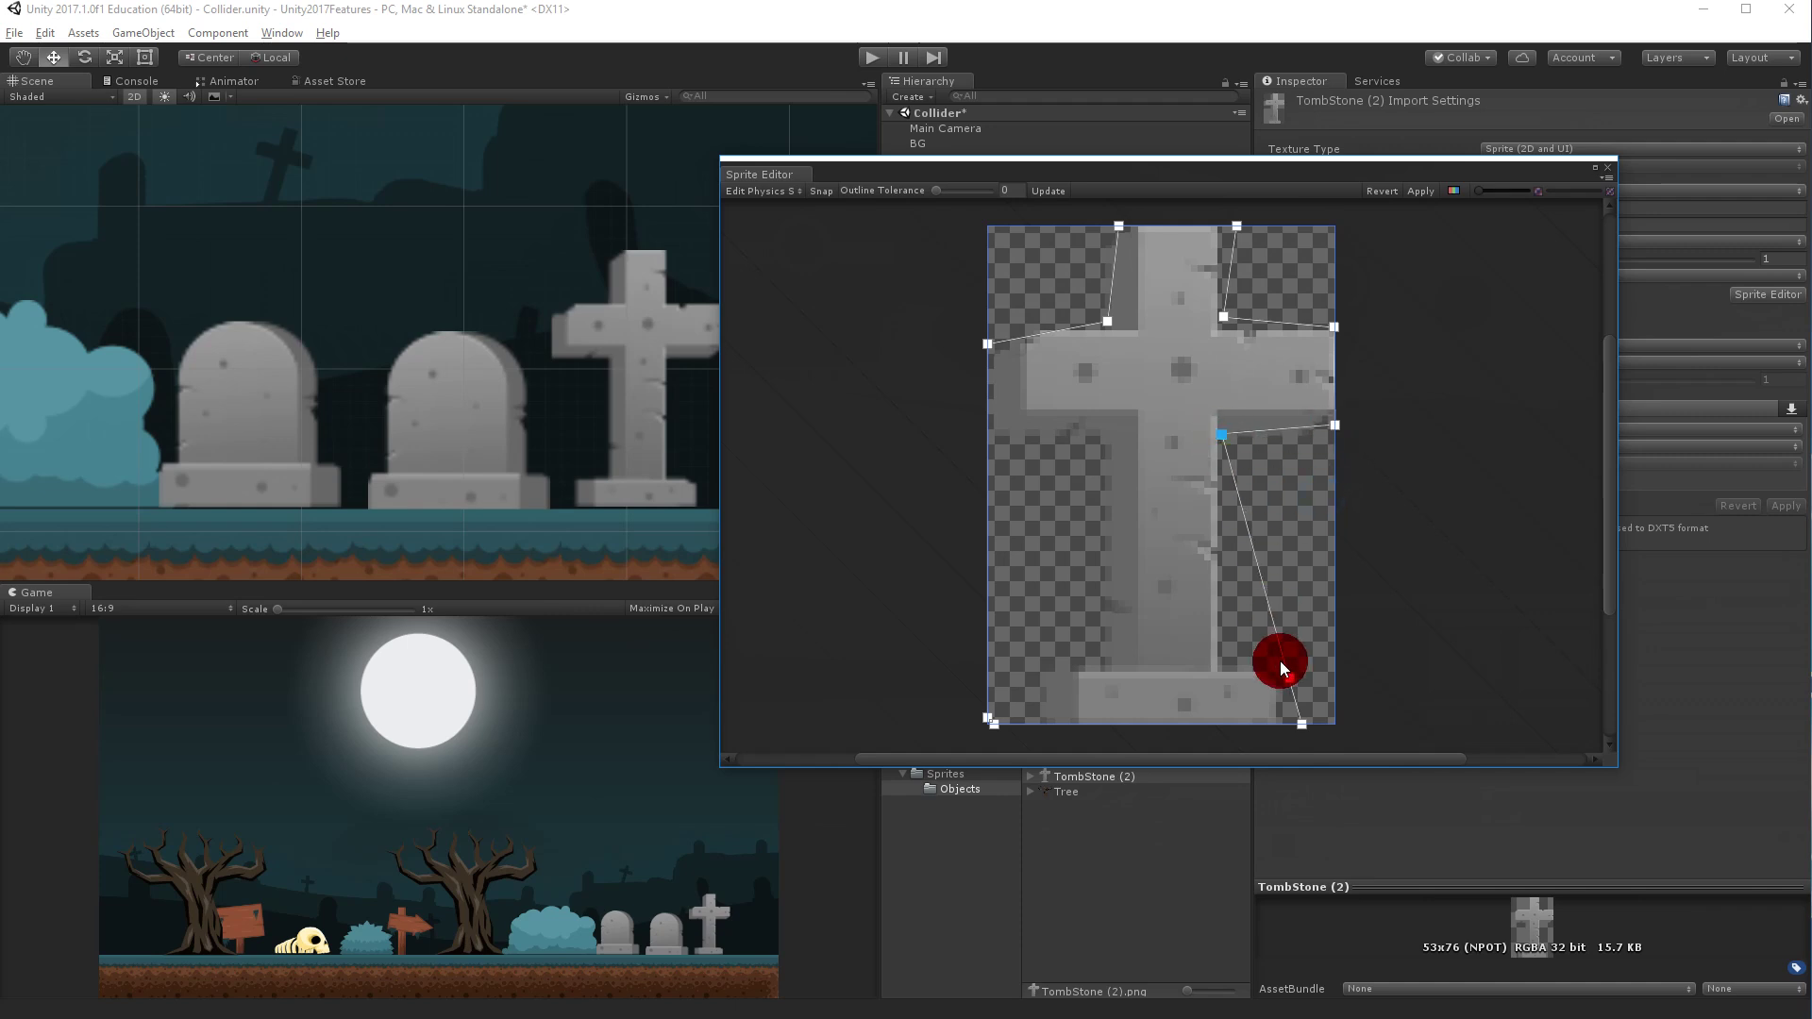
left_click_drag(1291, 680, 1224, 664)
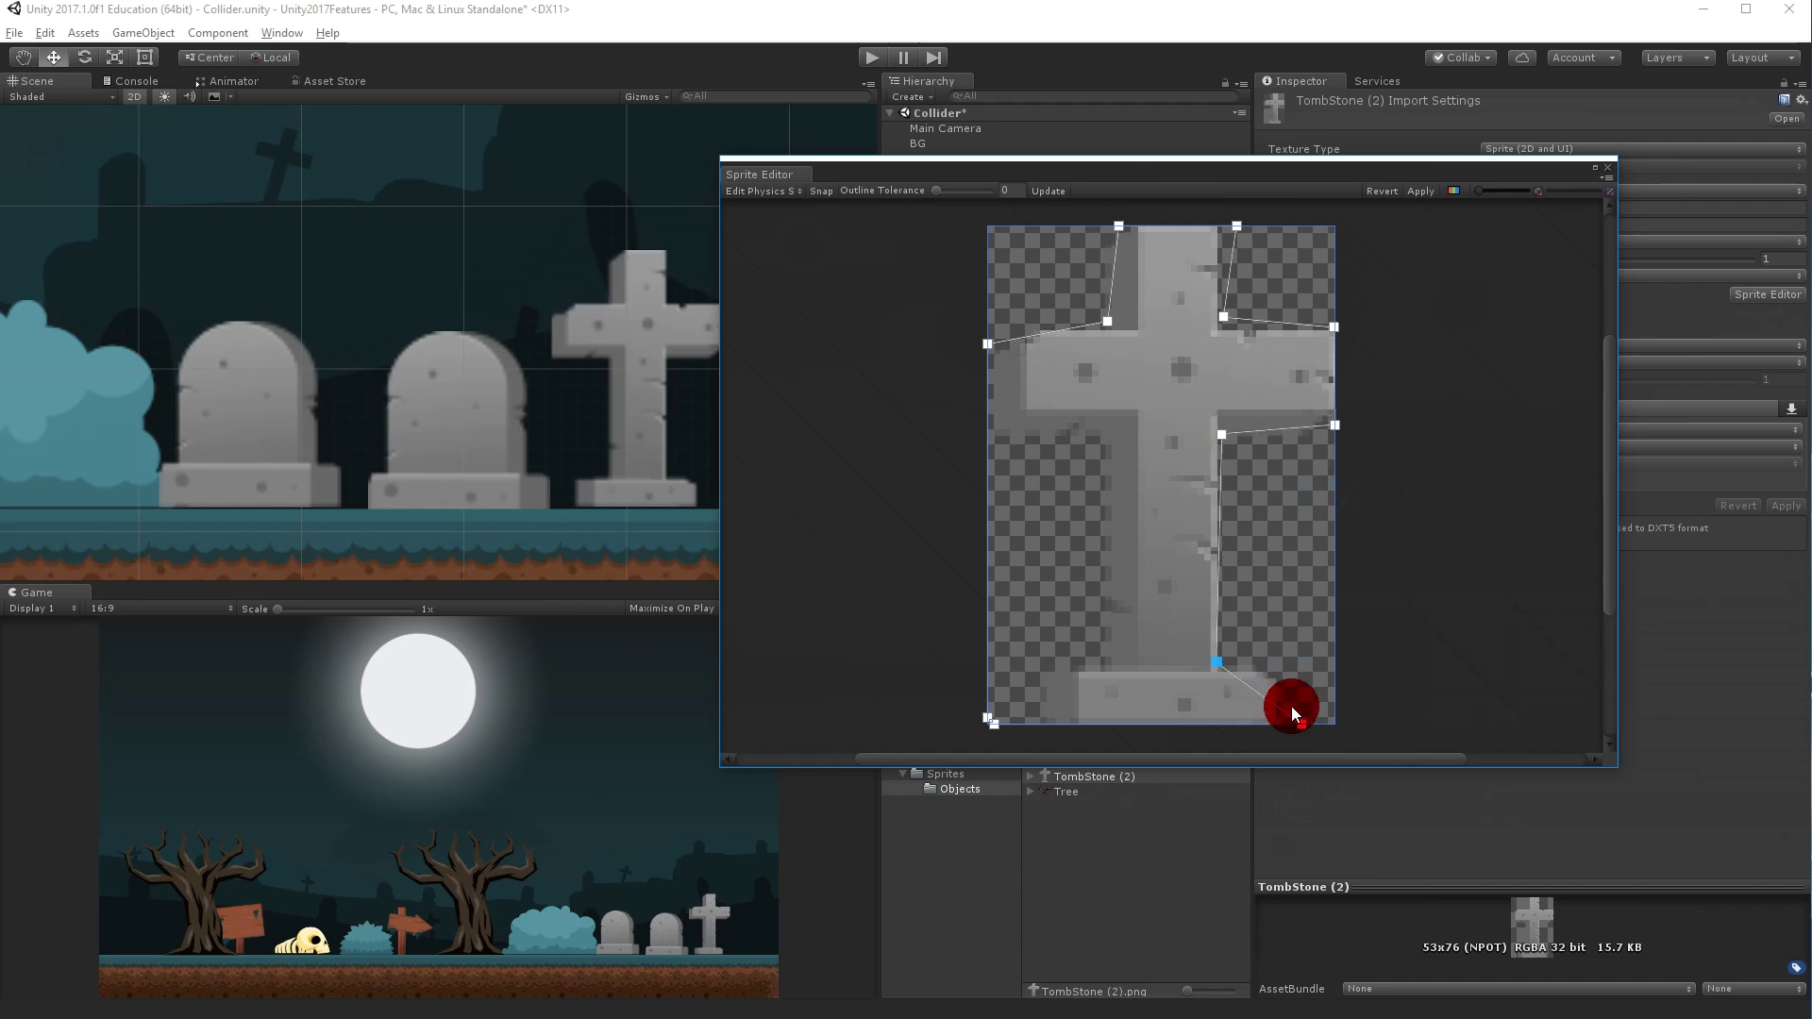
left_click(1264, 705)
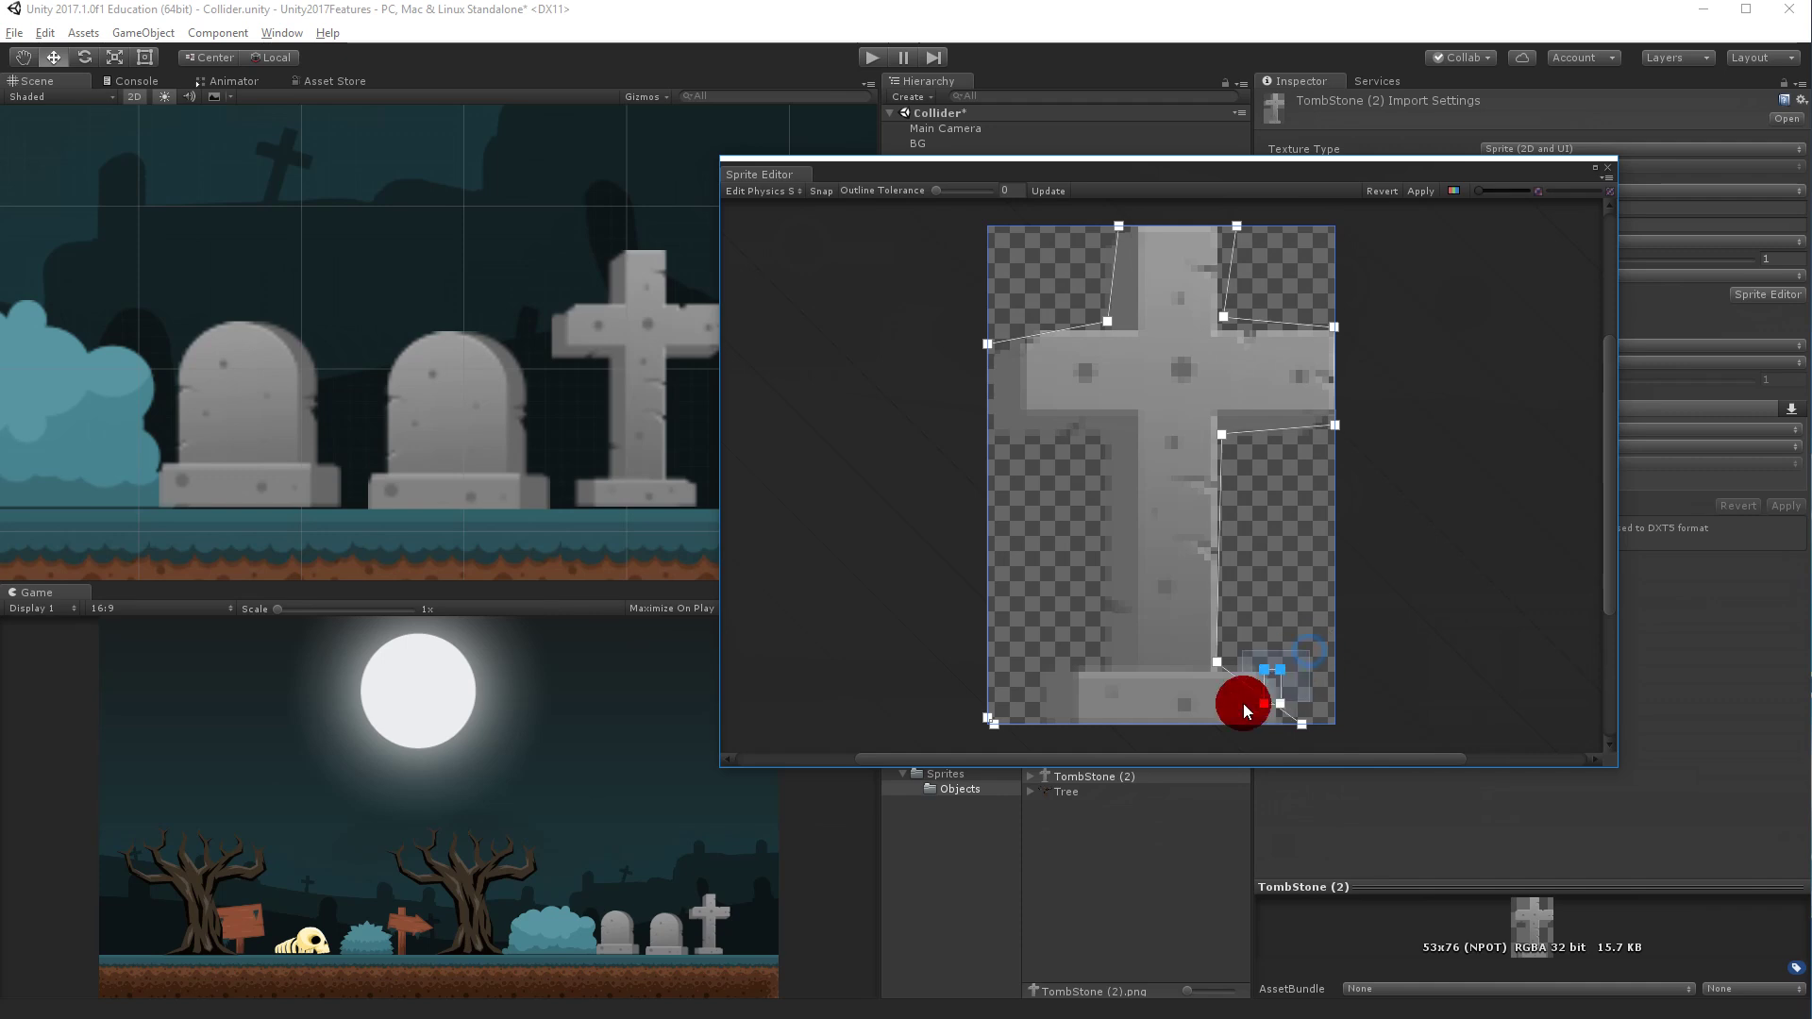
left_click_drag(1300, 647, 1280, 674)
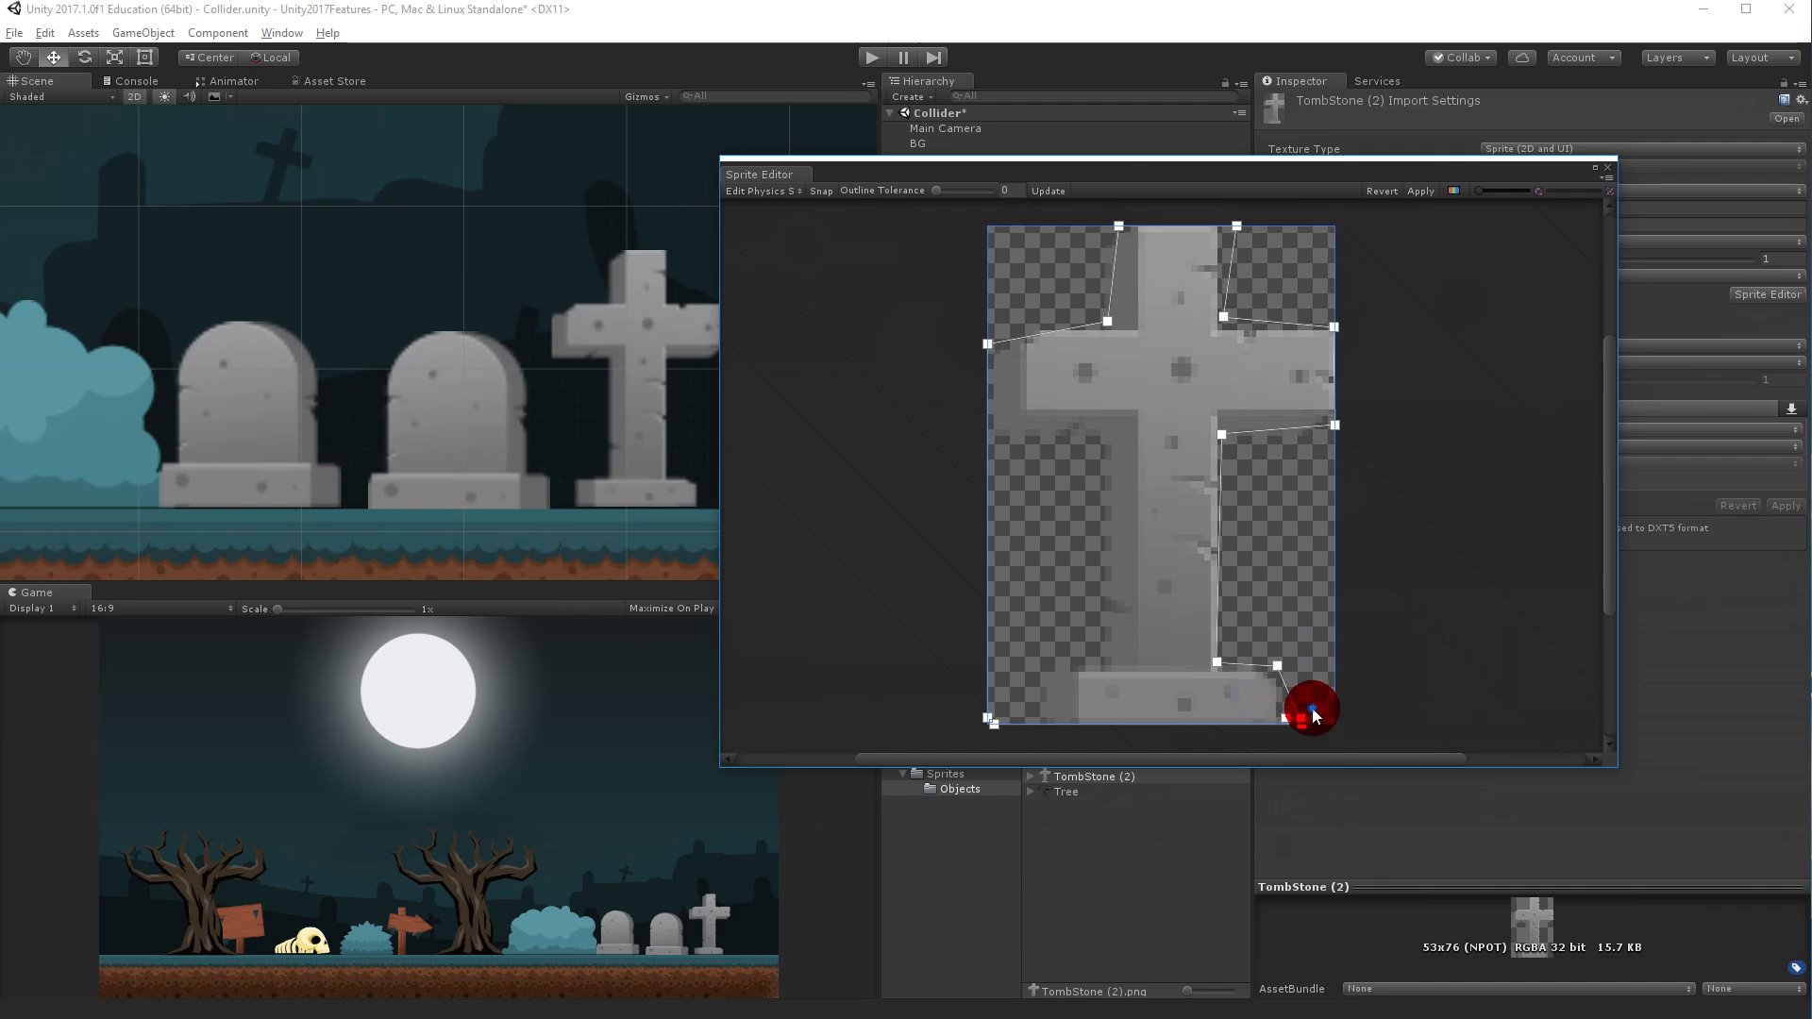
left_click_drag(1312, 709, 1282, 724)
key("Delete")
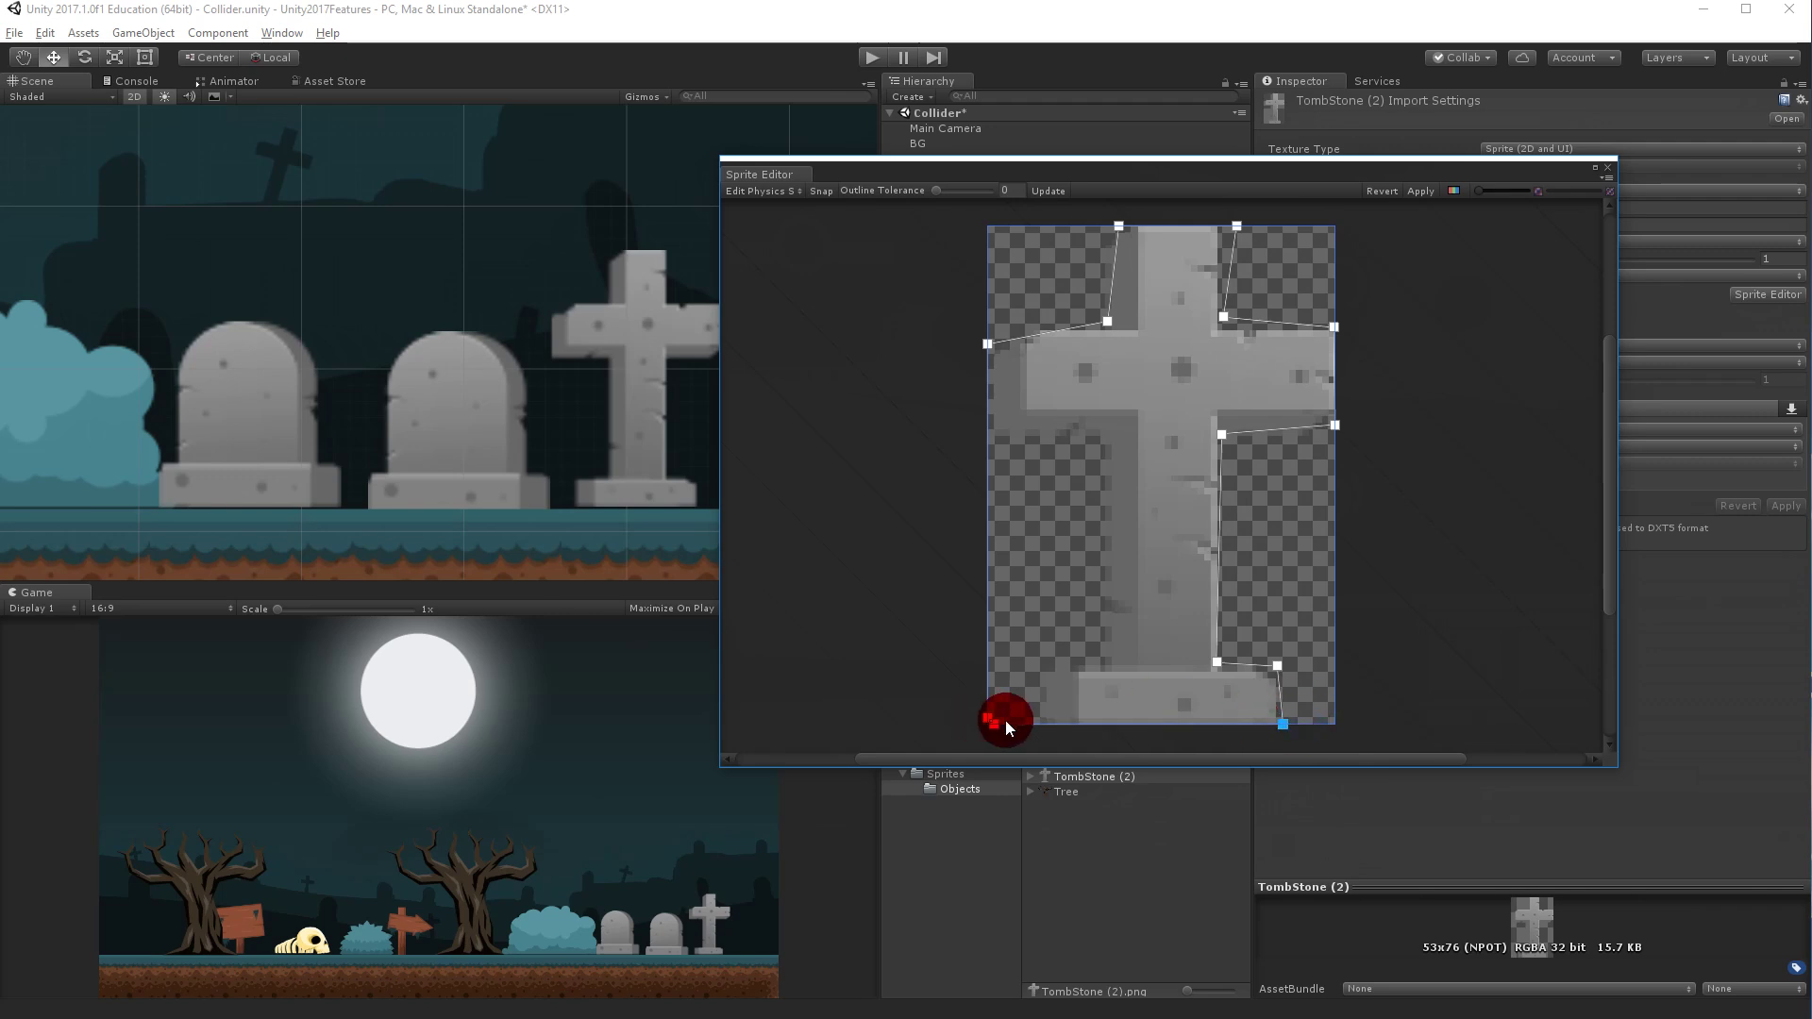
Fit the outline around the base's left end, up the left side of the shaft and beneath the left arm.
left_click_drag(983, 709, 1038, 667)
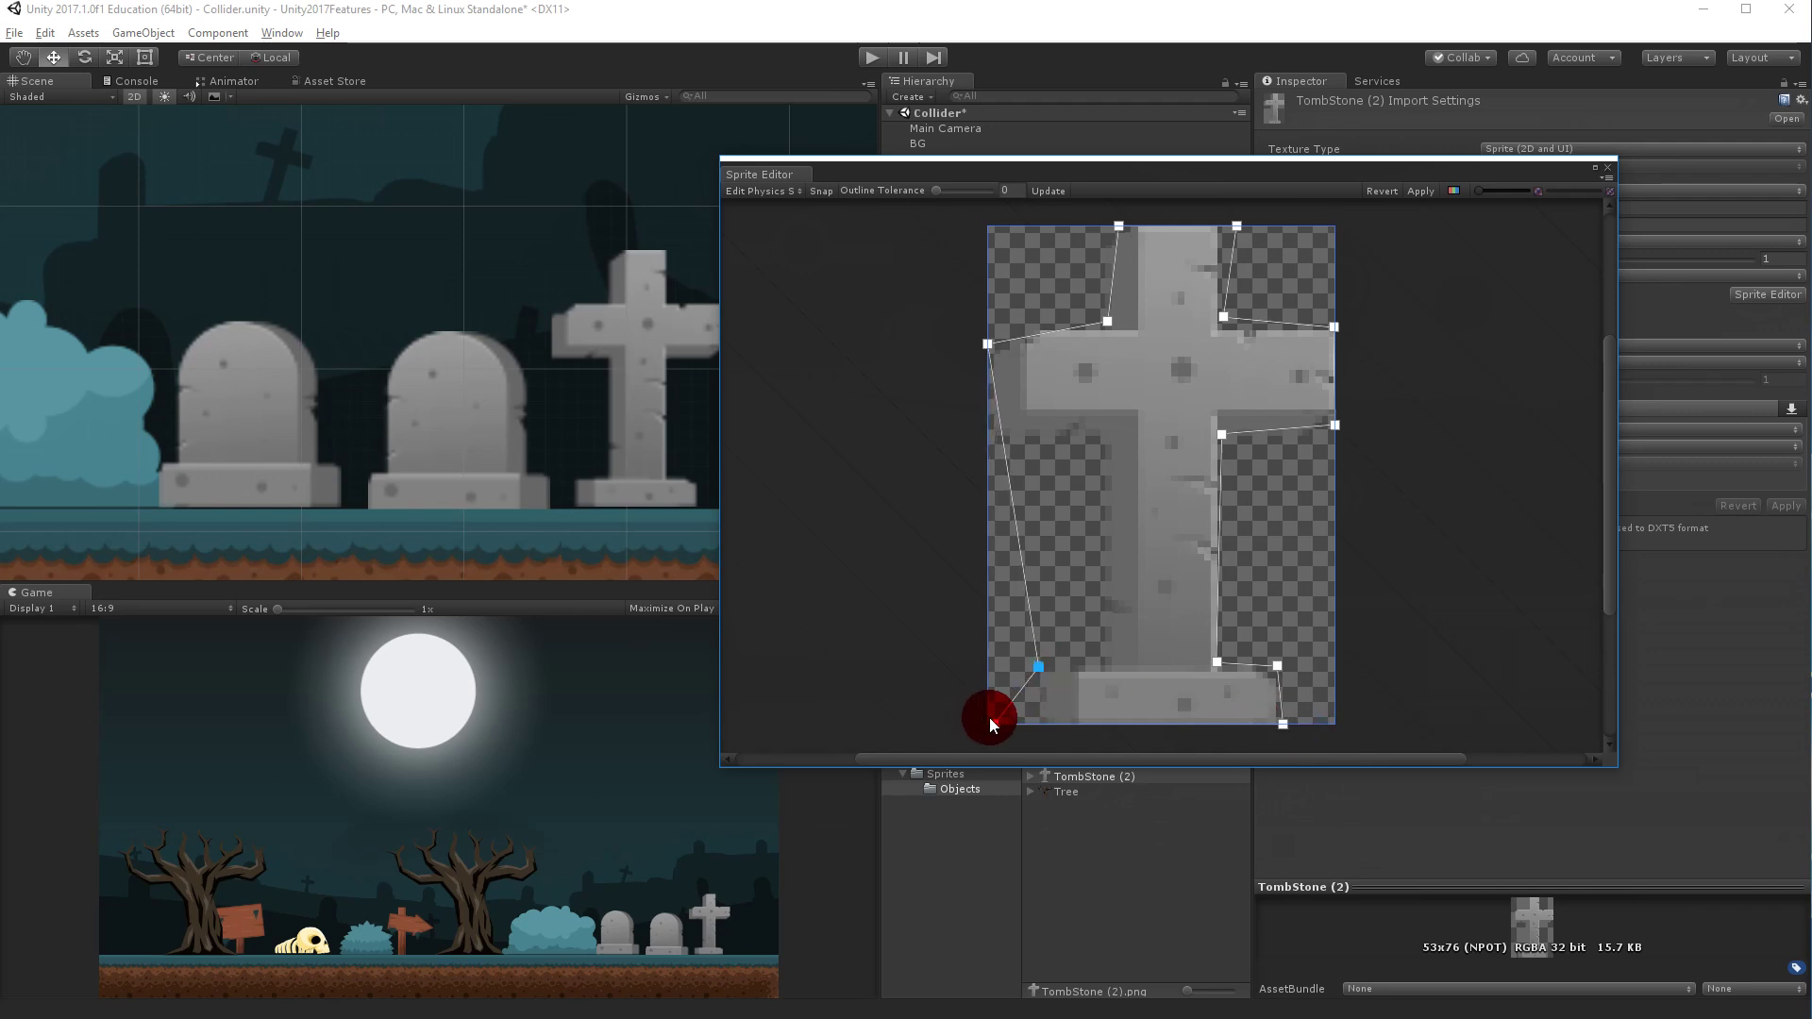
left_click_drag(991, 724, 1036, 722)
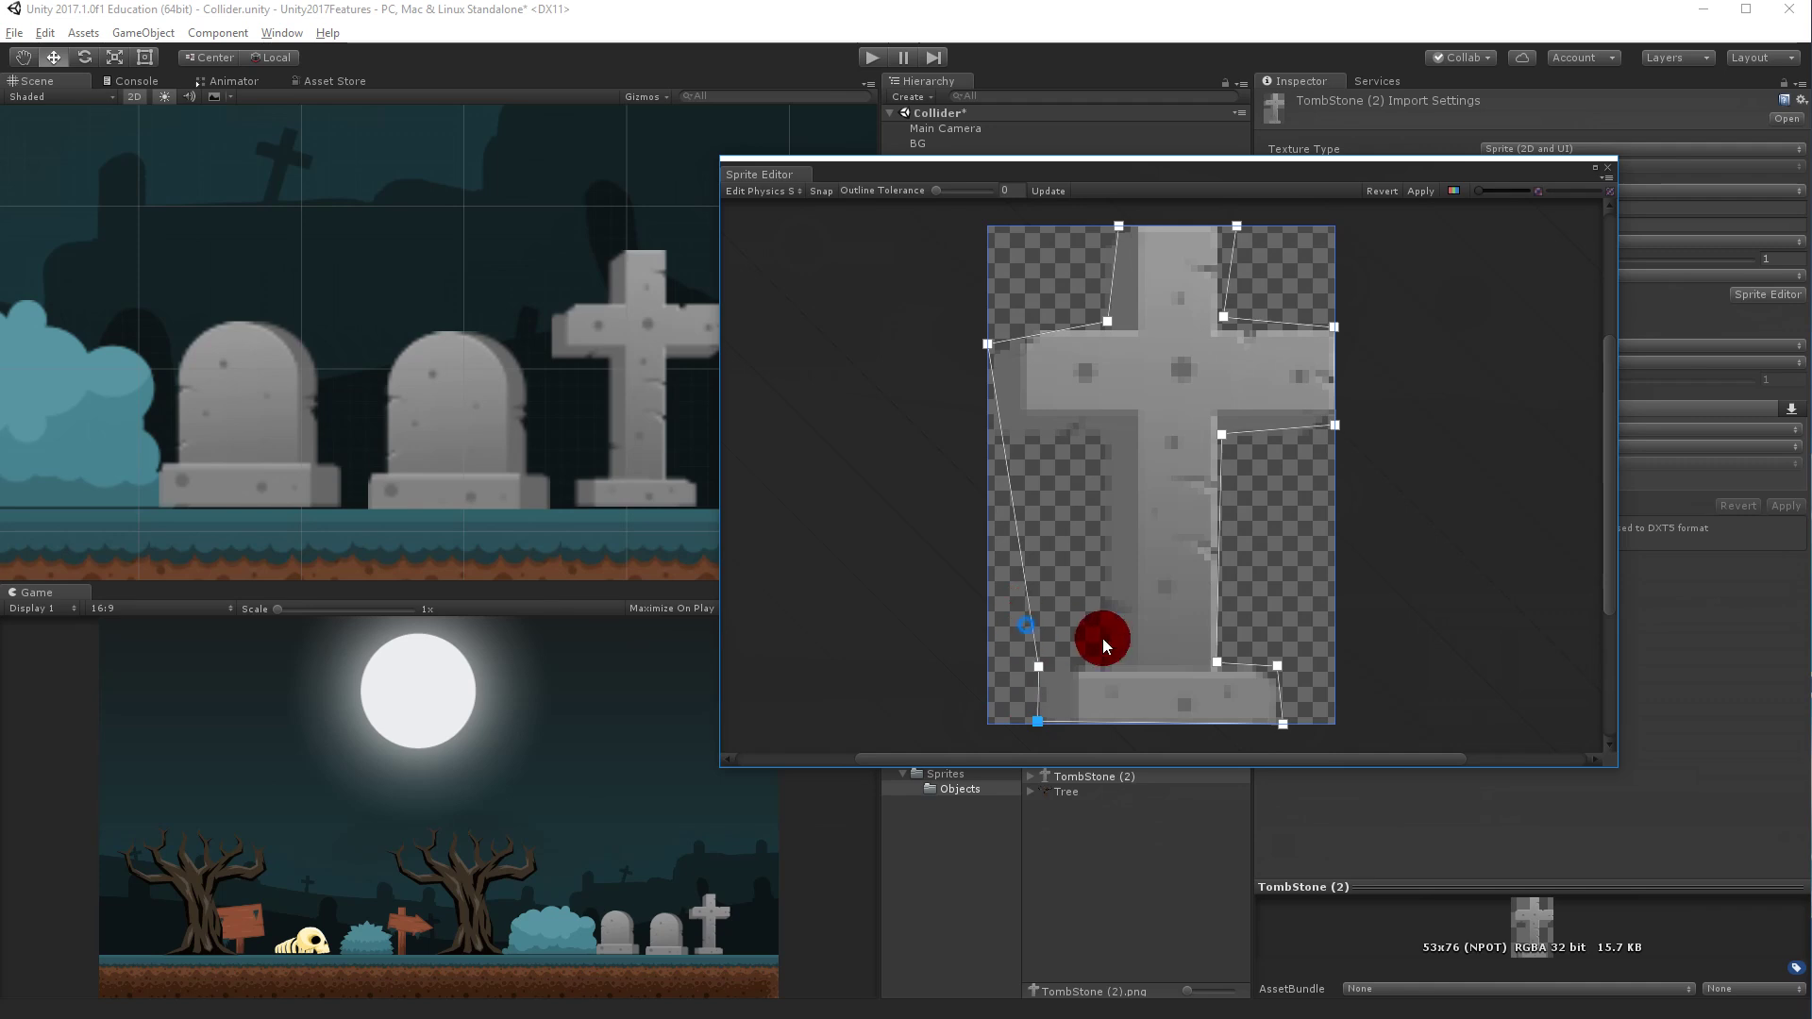
left_click_drag(1102, 638, 1011, 606)
left_click_drag(1106, 648, 1109, 656)
key("Delete")
left_click_drag(1028, 608, 1108, 665)
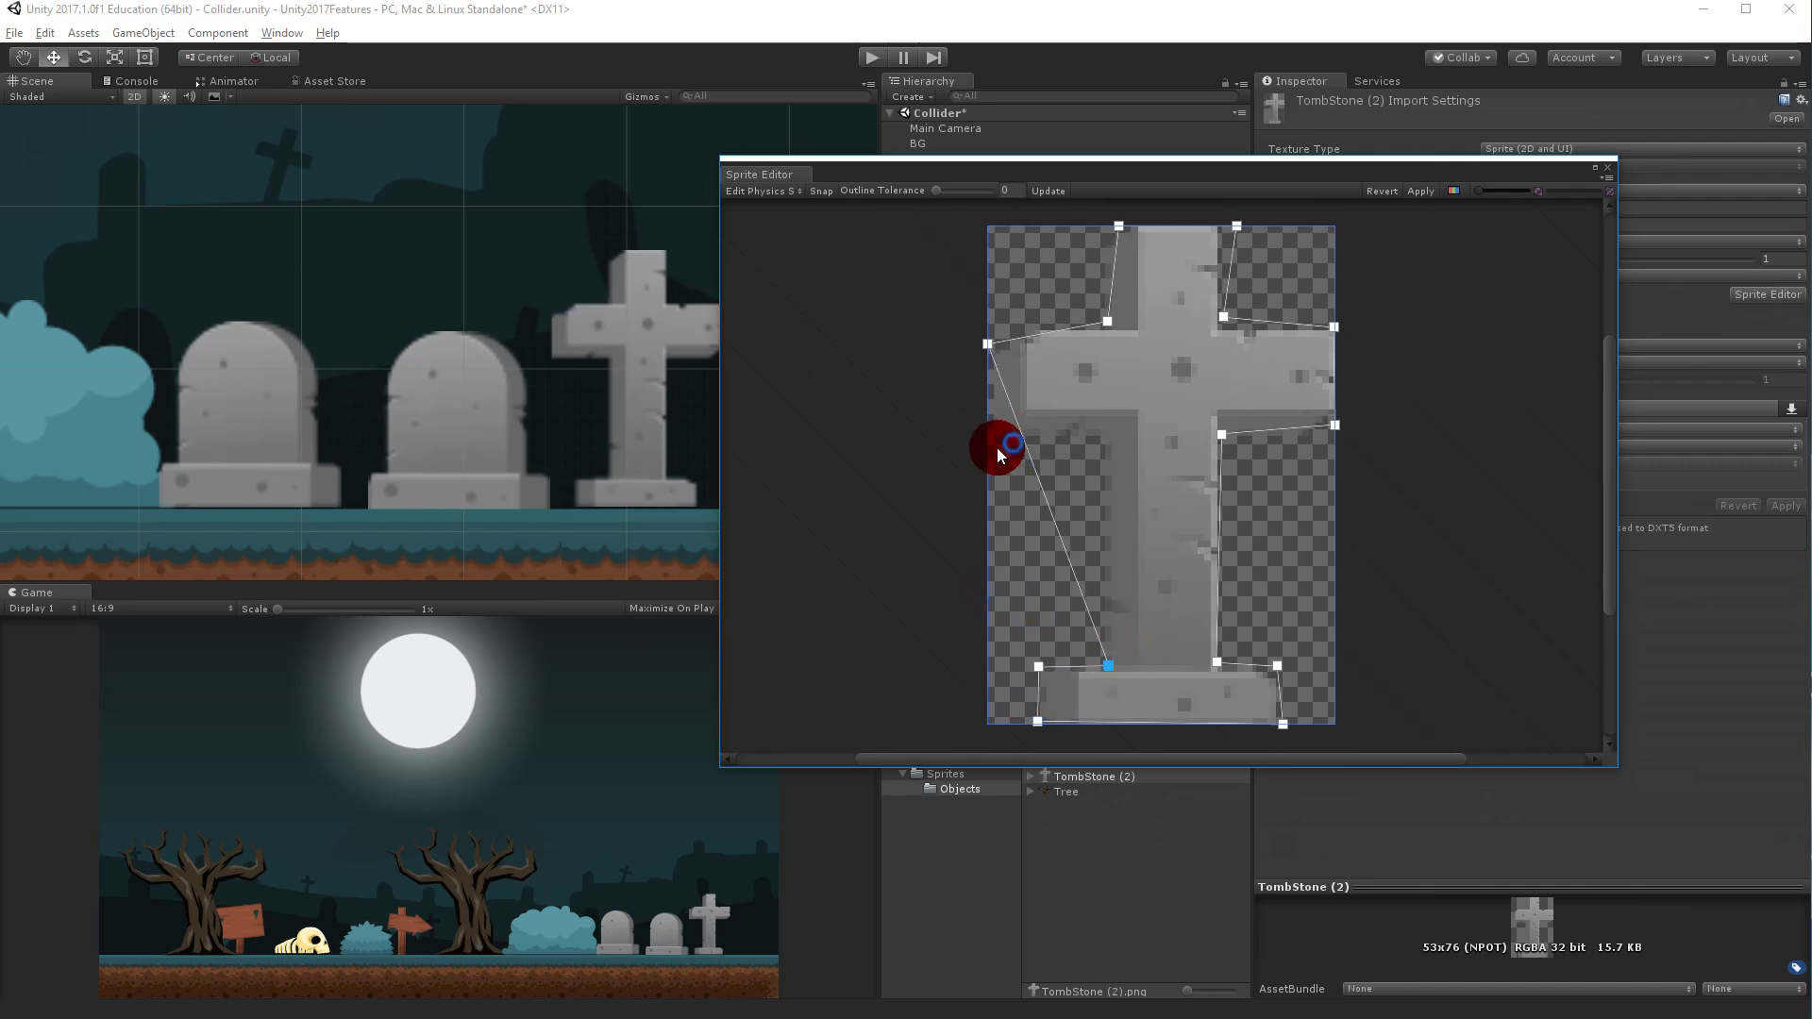
left_click_drag(992, 444, 1106, 438)
Move the two top outline points onto the upper corners of the cross.
left_click(1238, 225)
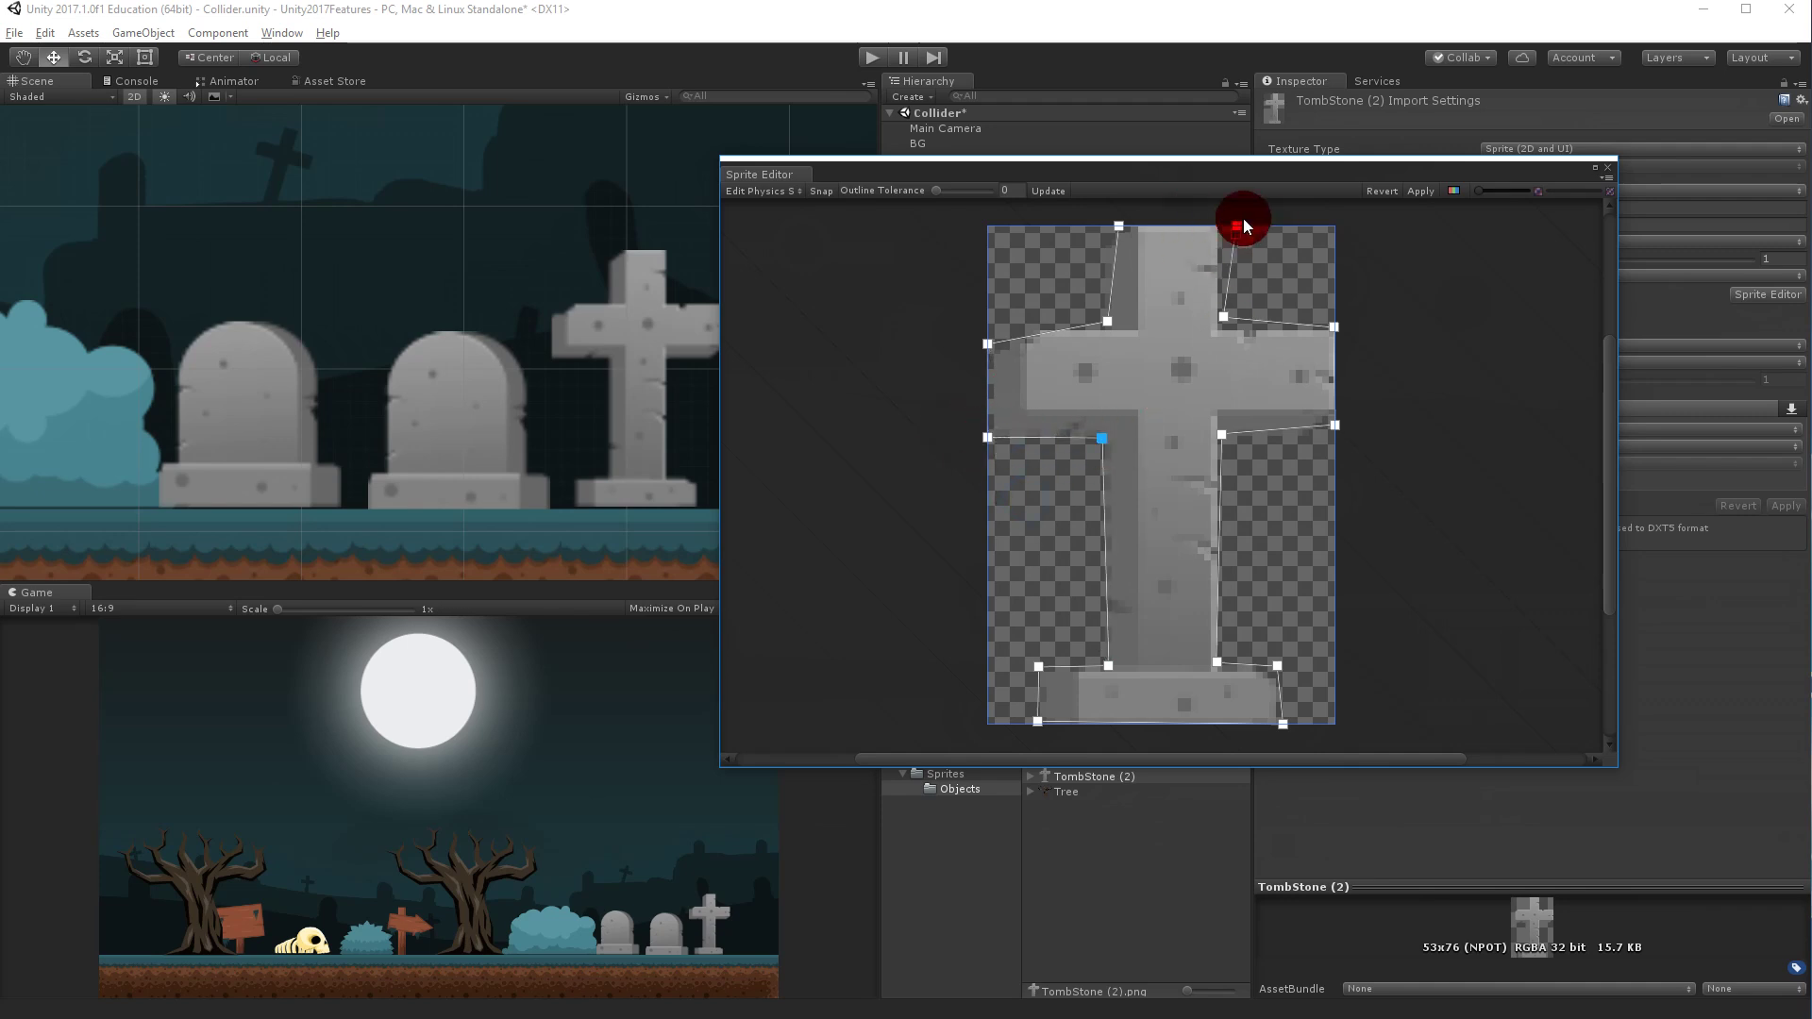
left_click(1119, 227)
left_click_drag(1121, 226, 1100, 230)
left_click_drag(1238, 226, 1221, 229)
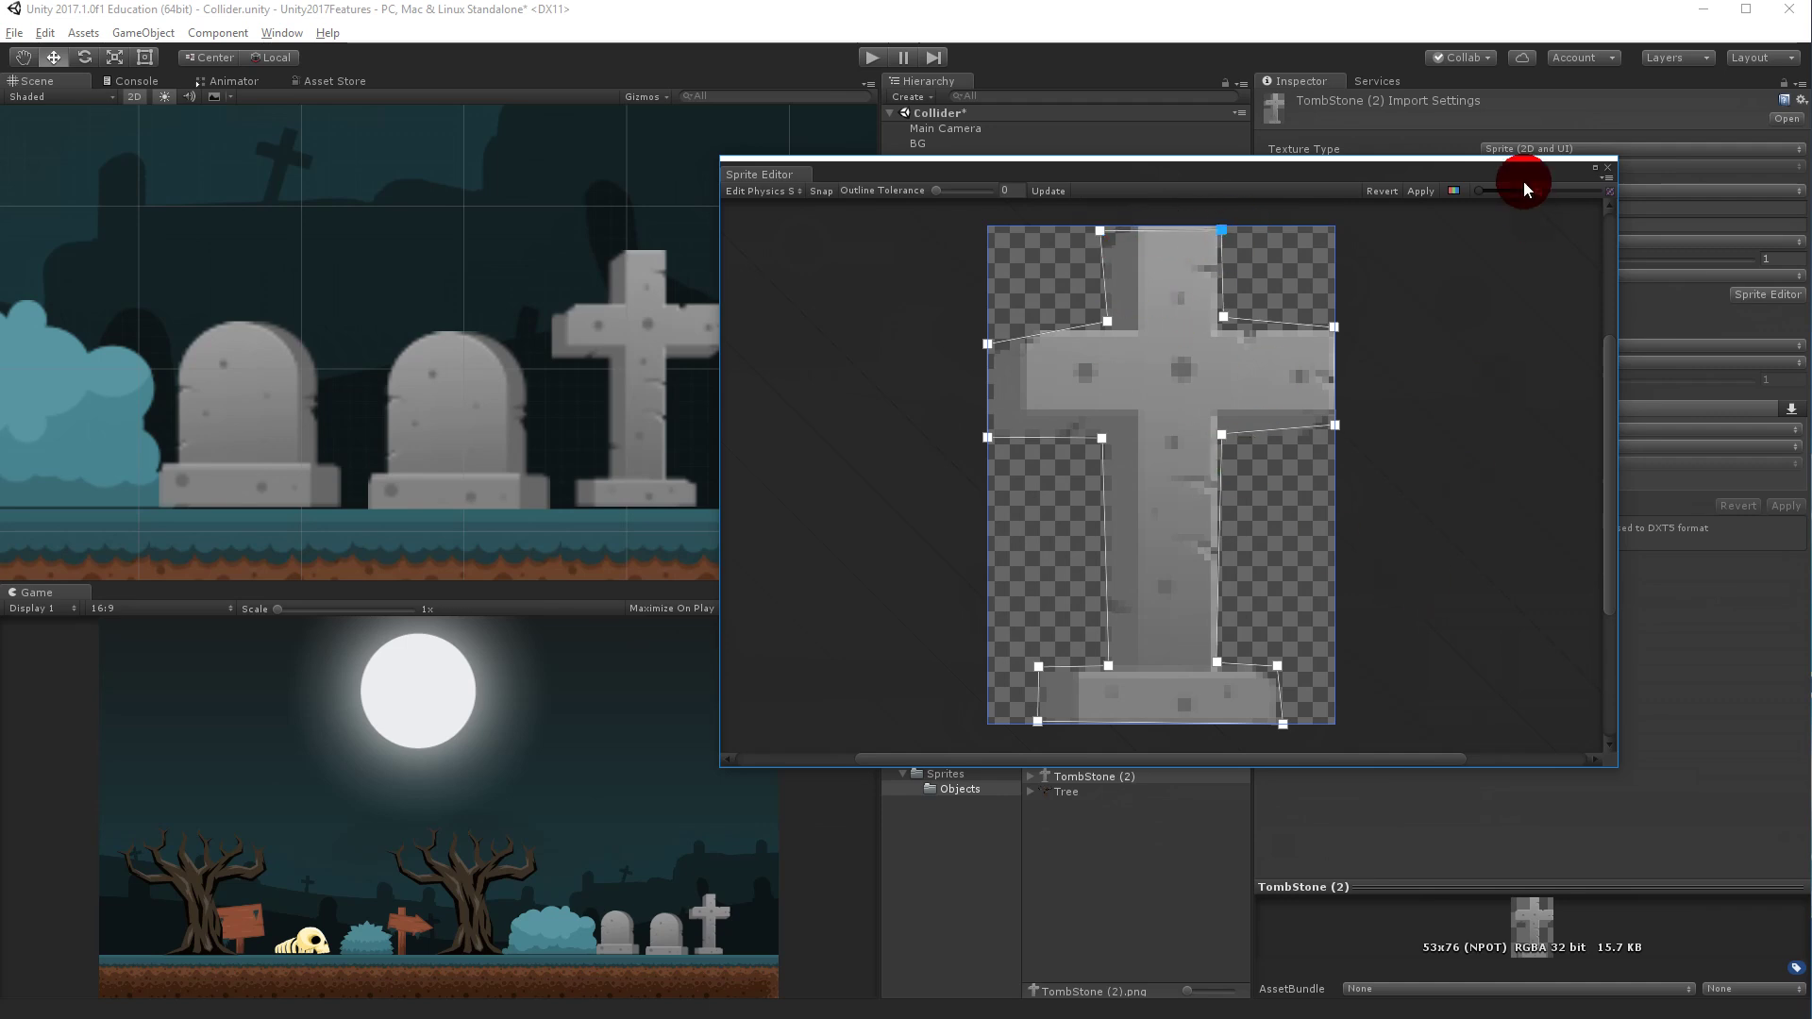
Apply the edited physics shape, close the Sprite Editor and reset TombStone (2)'s Polygon Collider 2D to use it.
left_click(1422, 190)
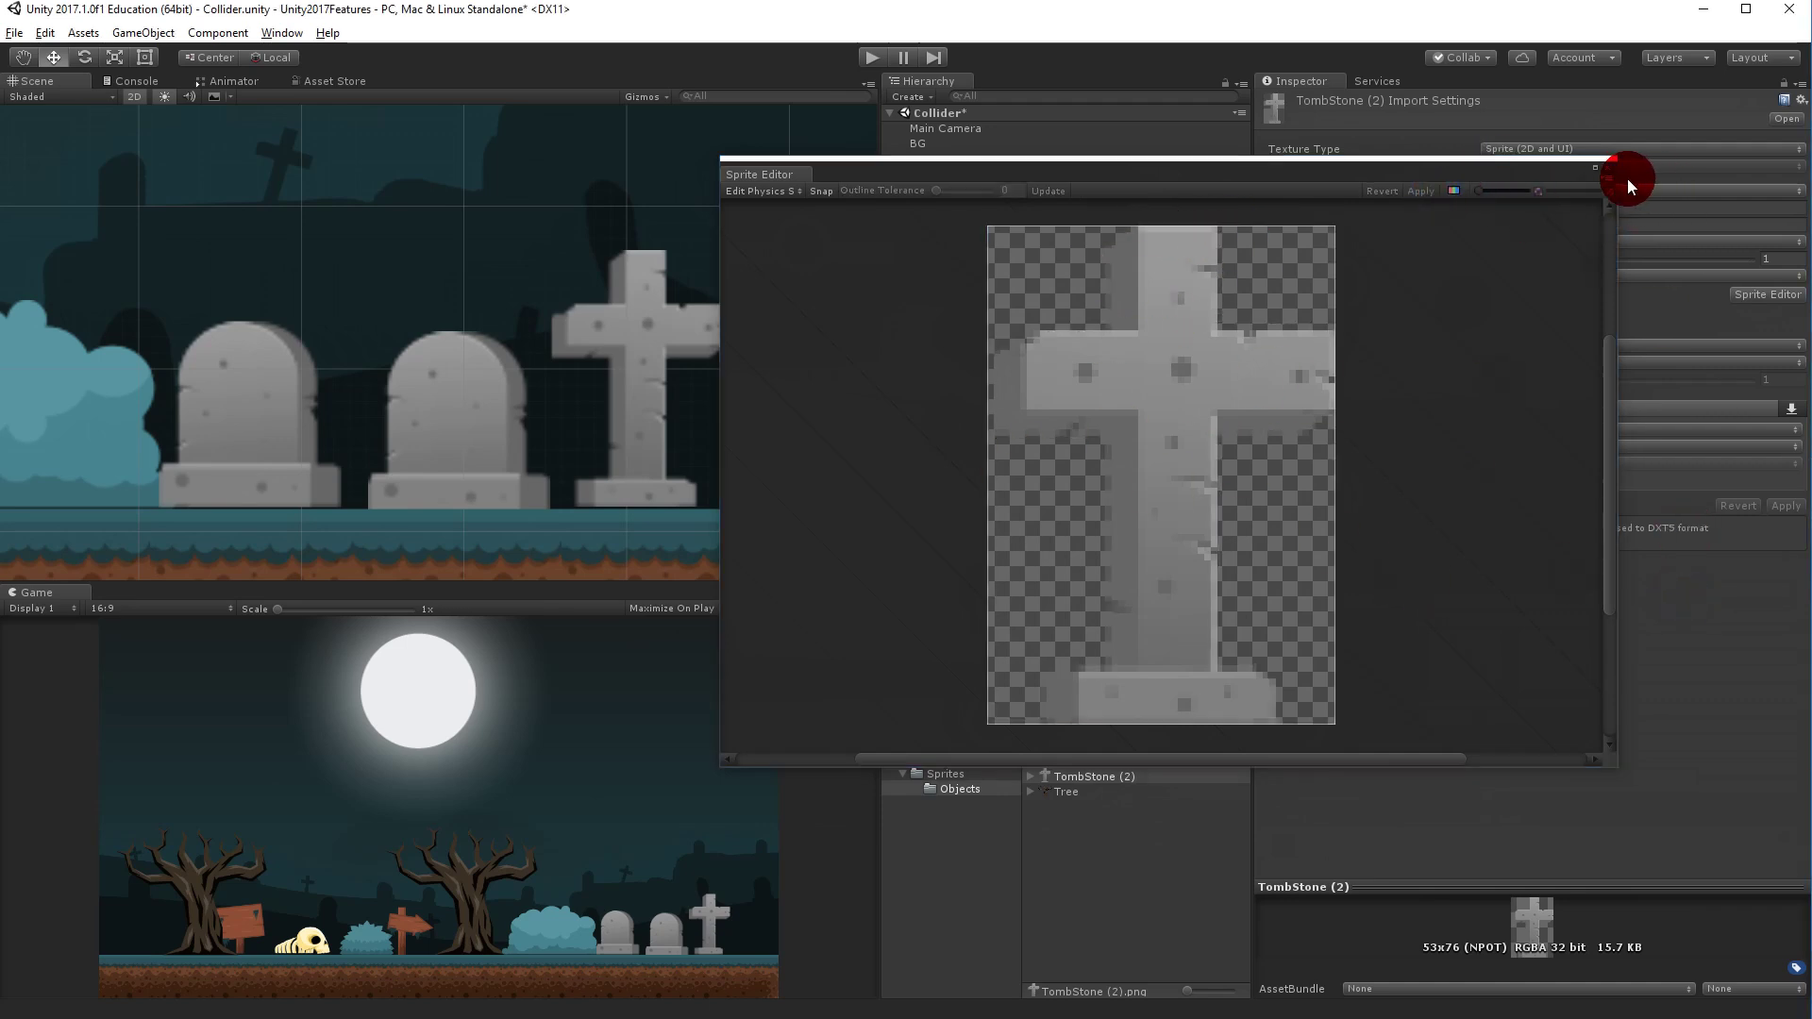
left_click(1610, 166)
left_click(687, 331)
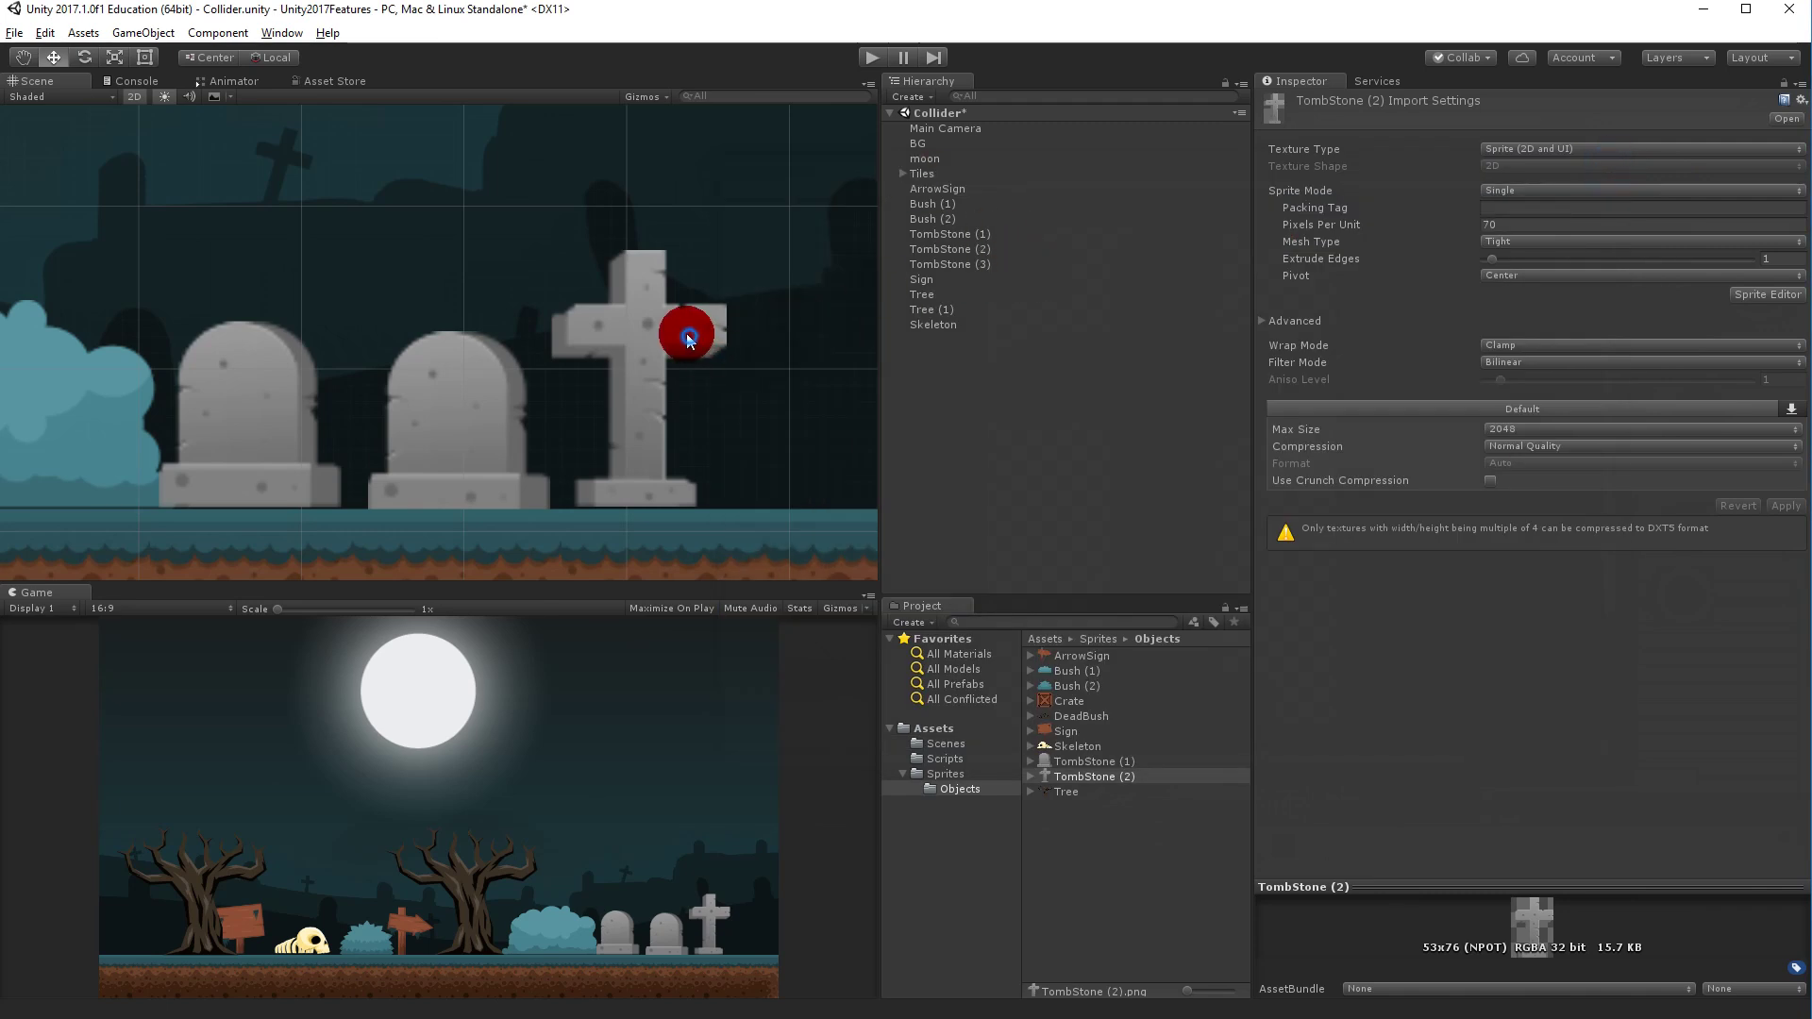
right_click(968, 248)
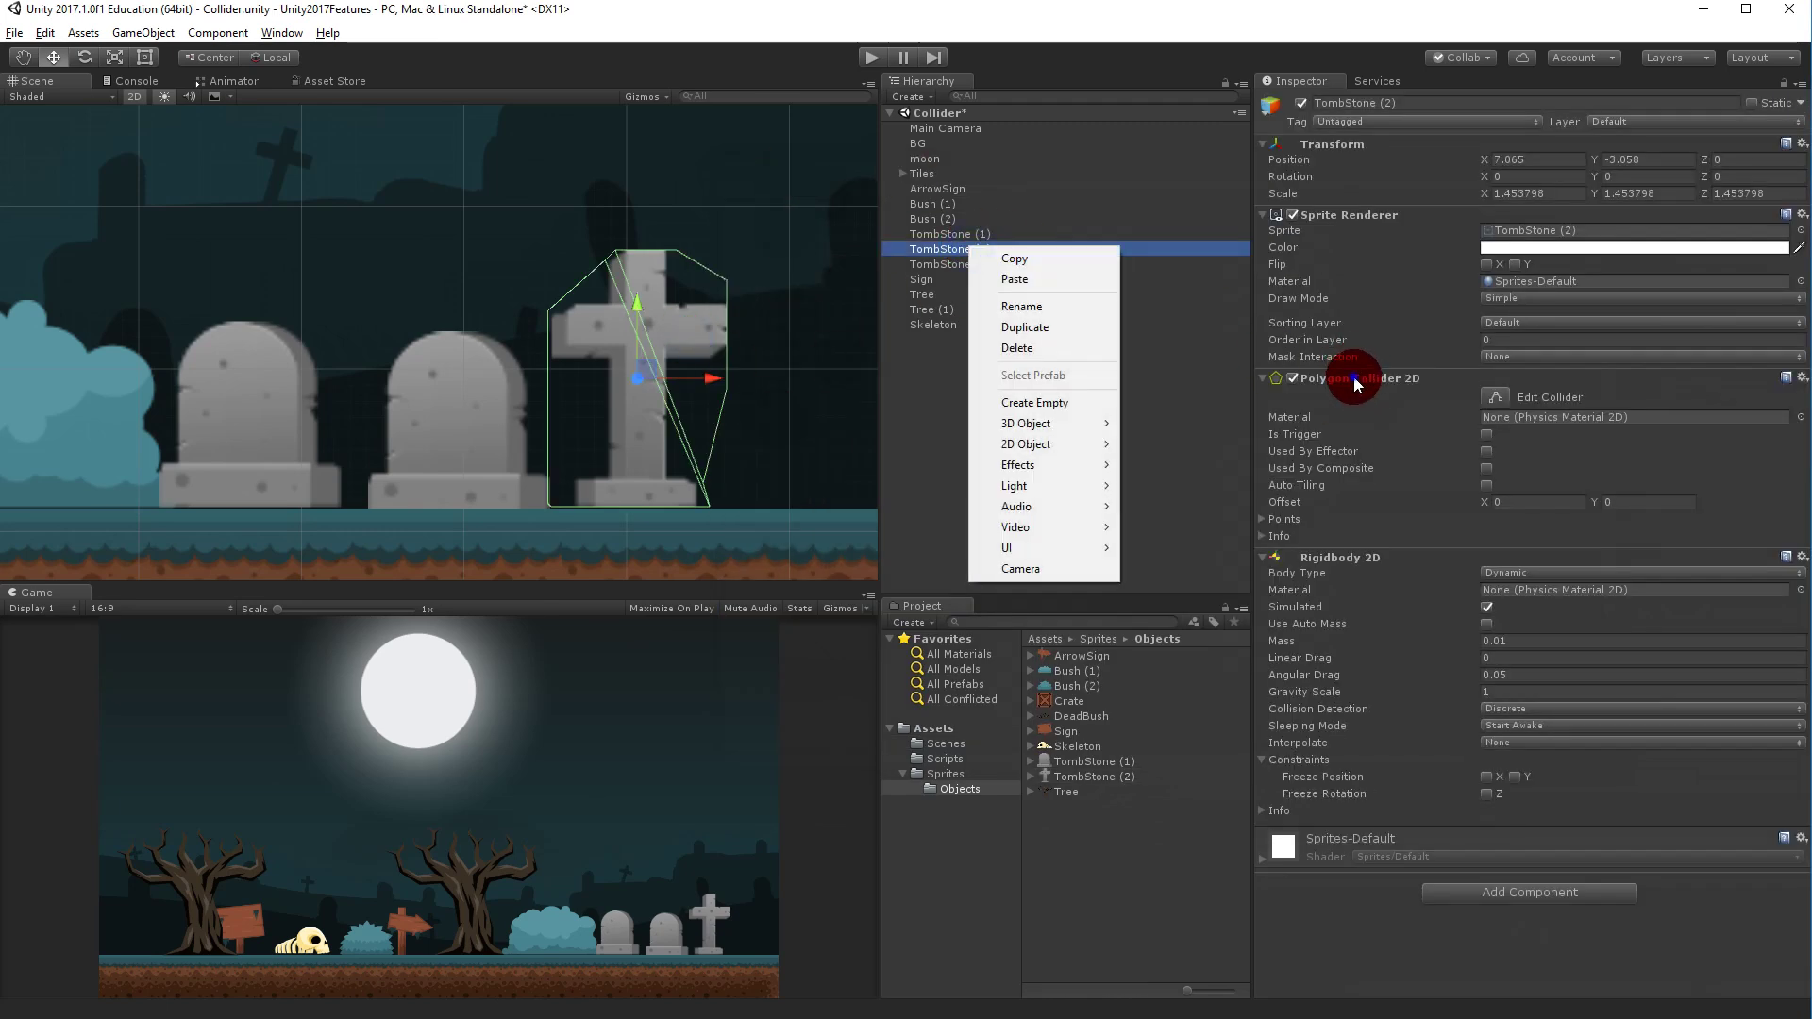
right_click(1353, 377)
left_click(1405, 385)
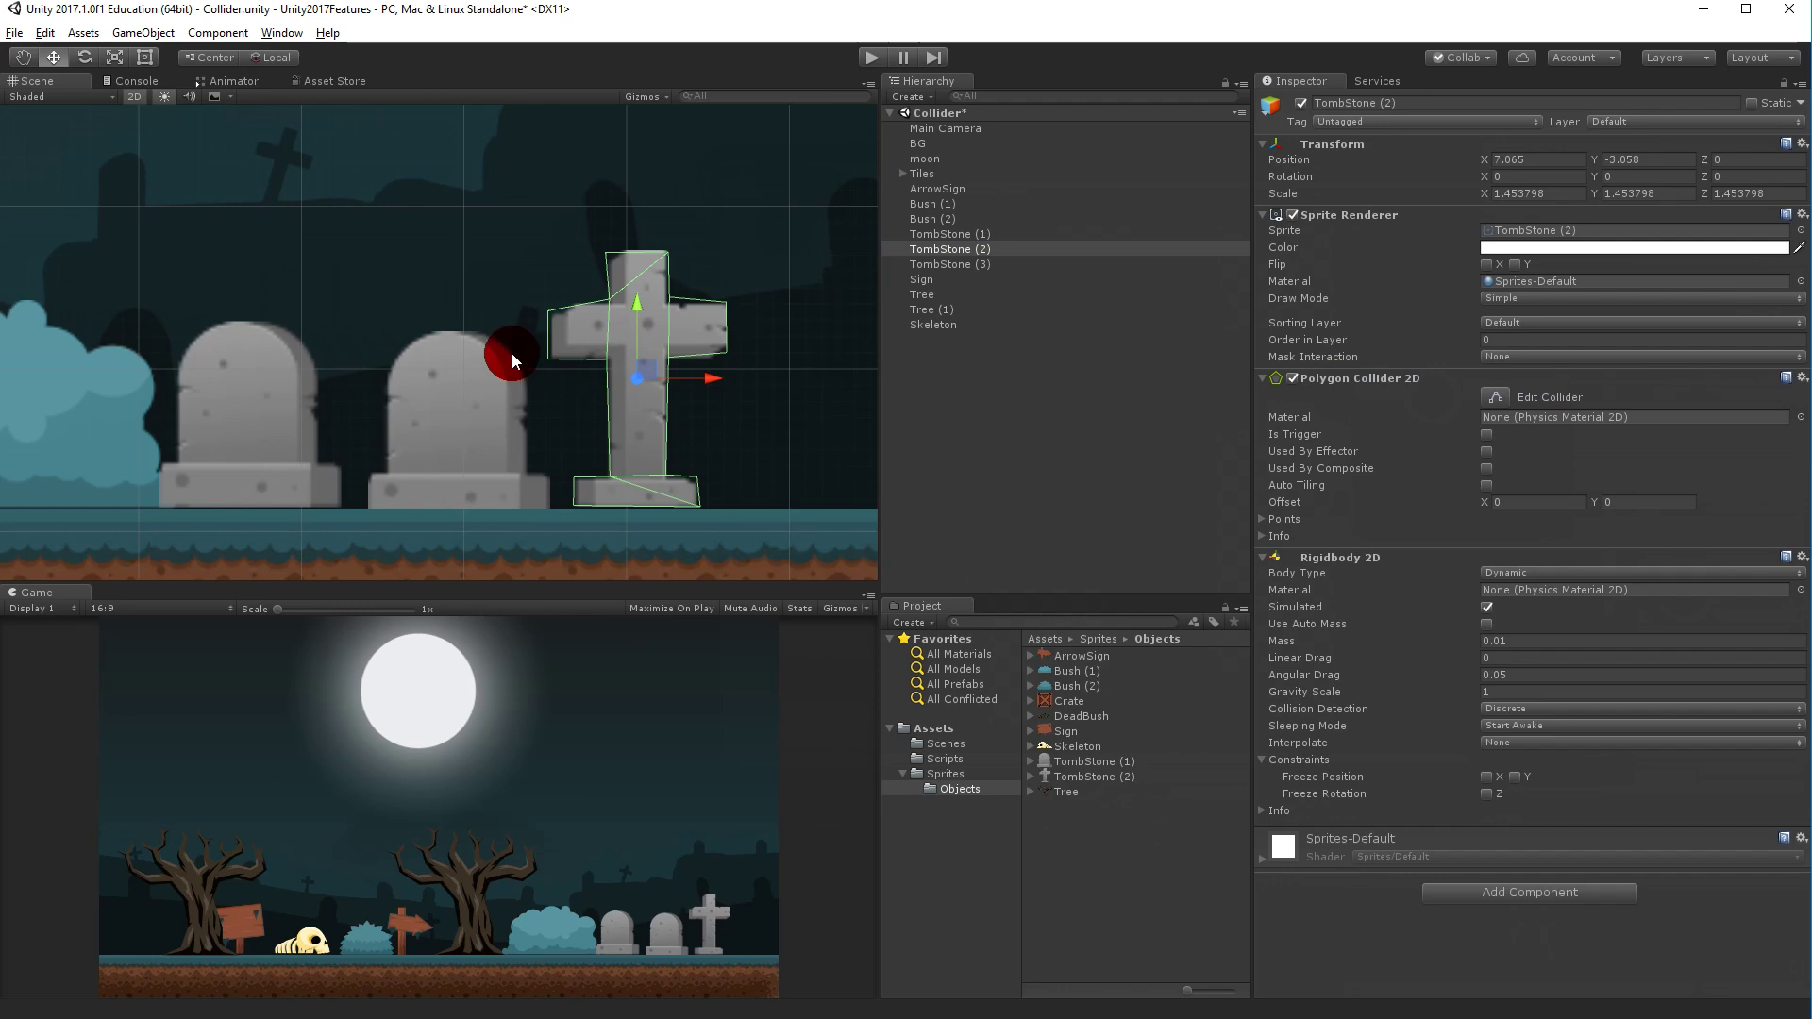
Bring the whole scene into view and enter Play mode to test the updated colliders.
scroll(512, 368, "down", 5)
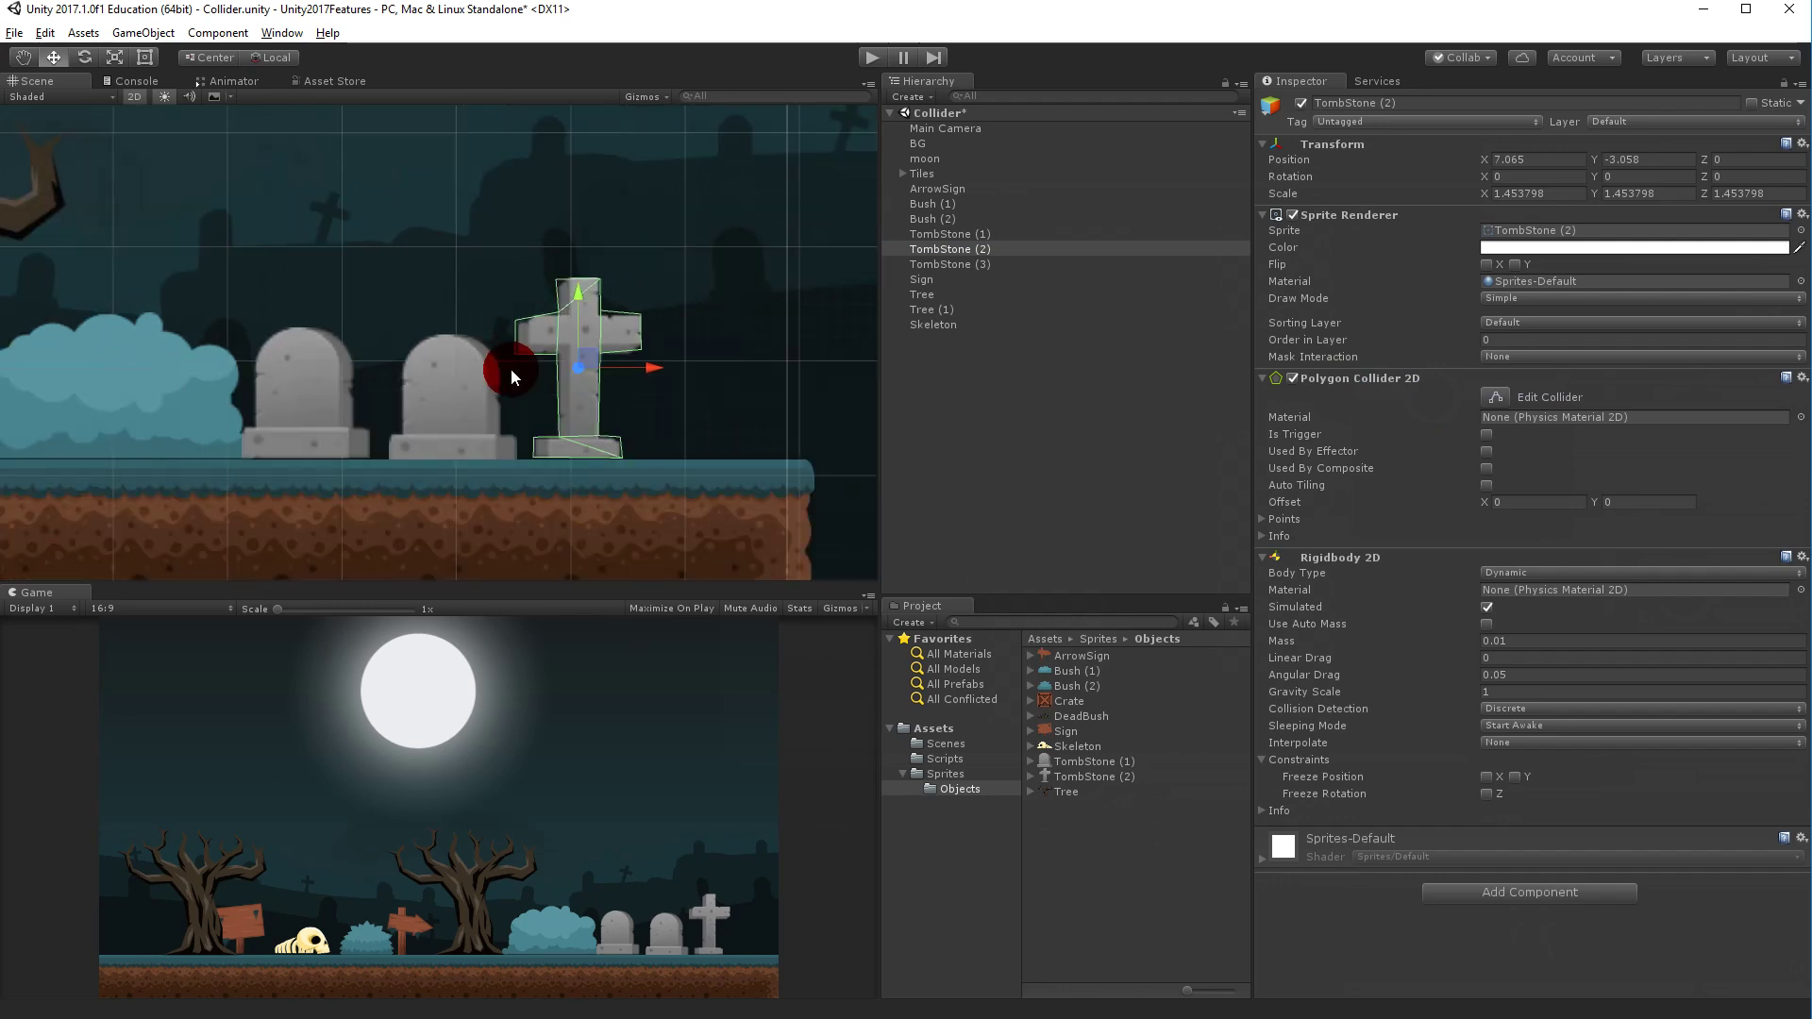
scroll(405, 318, "down", 7)
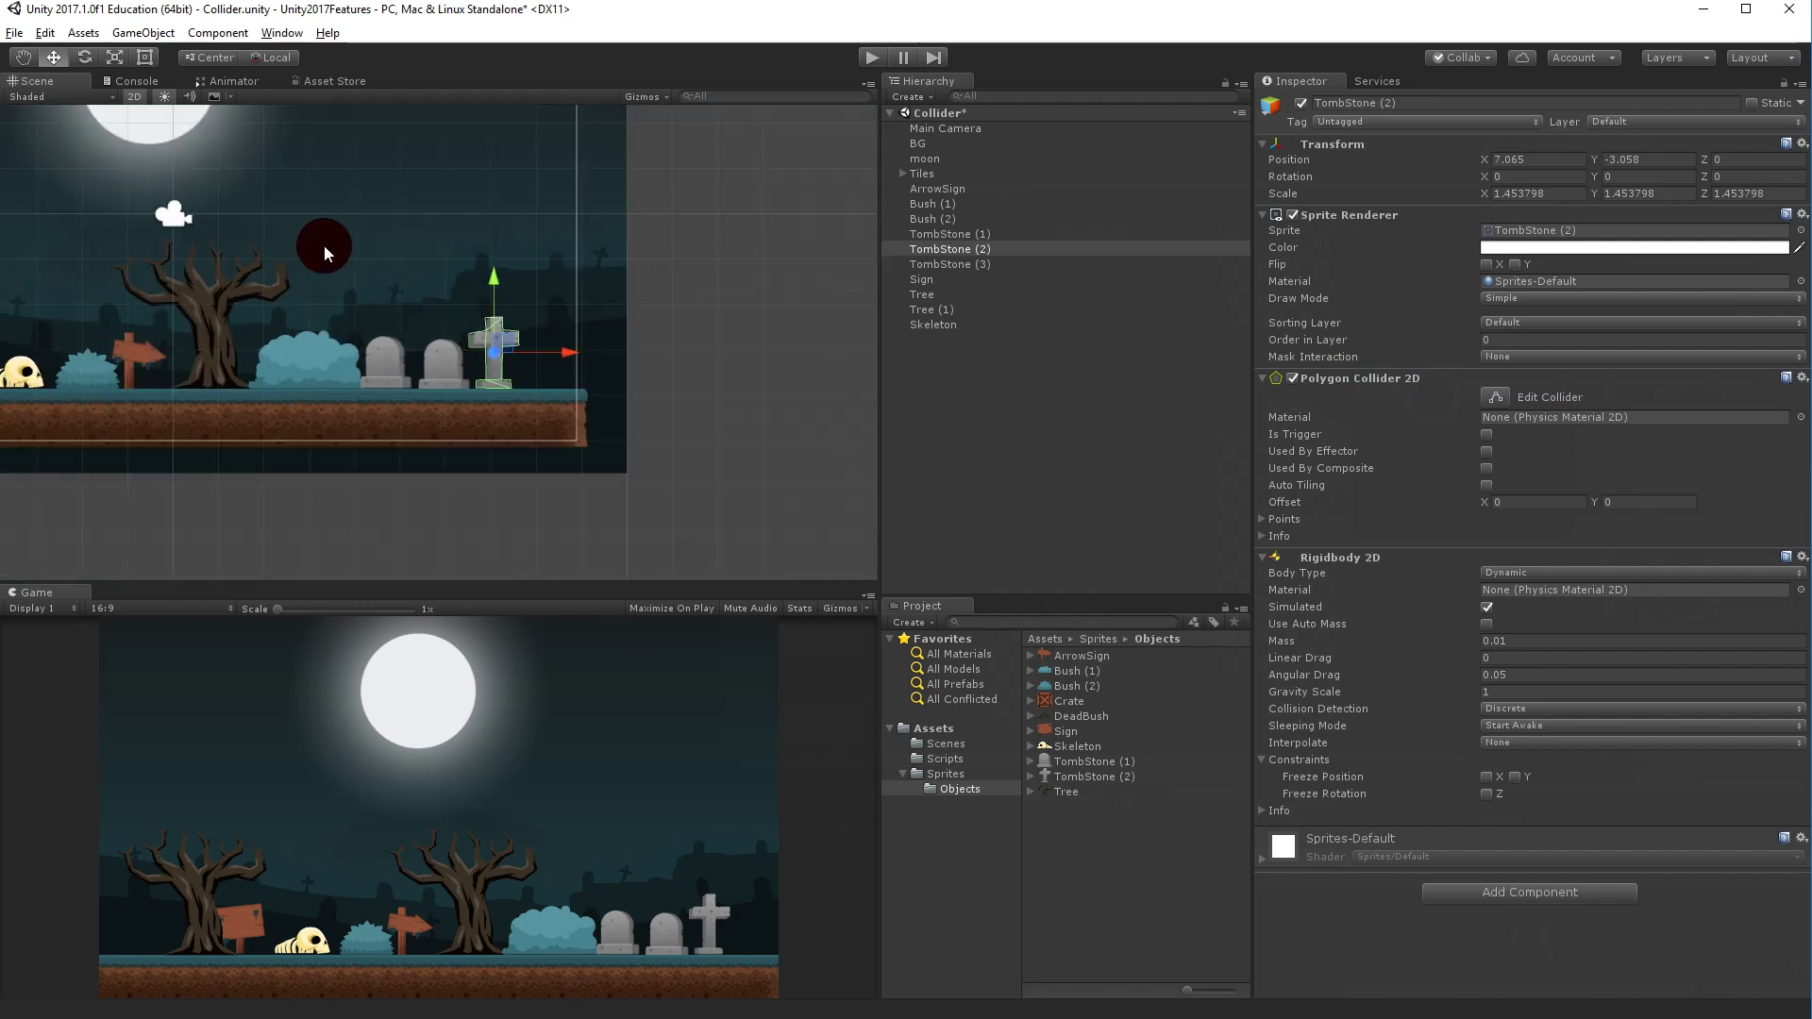
middle_click_drag(330, 212, 725, 355)
scroll(668, 330, "down", 6)
left_click(872, 58)
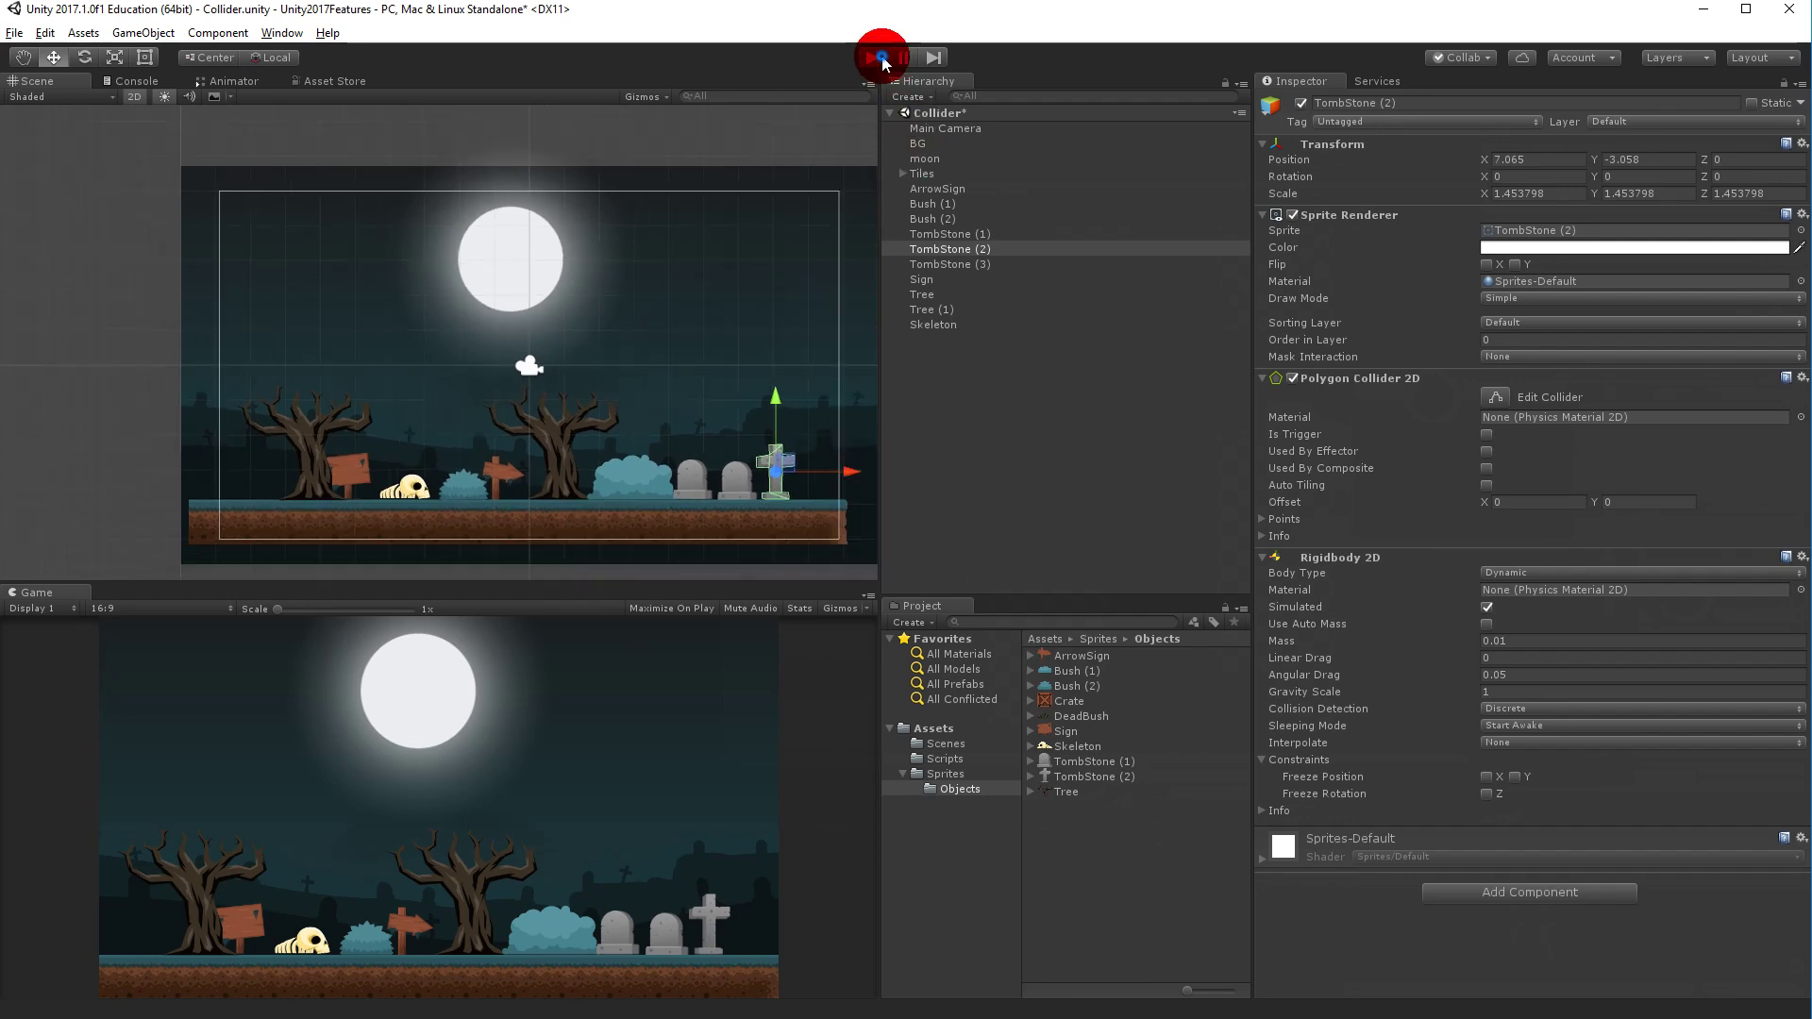